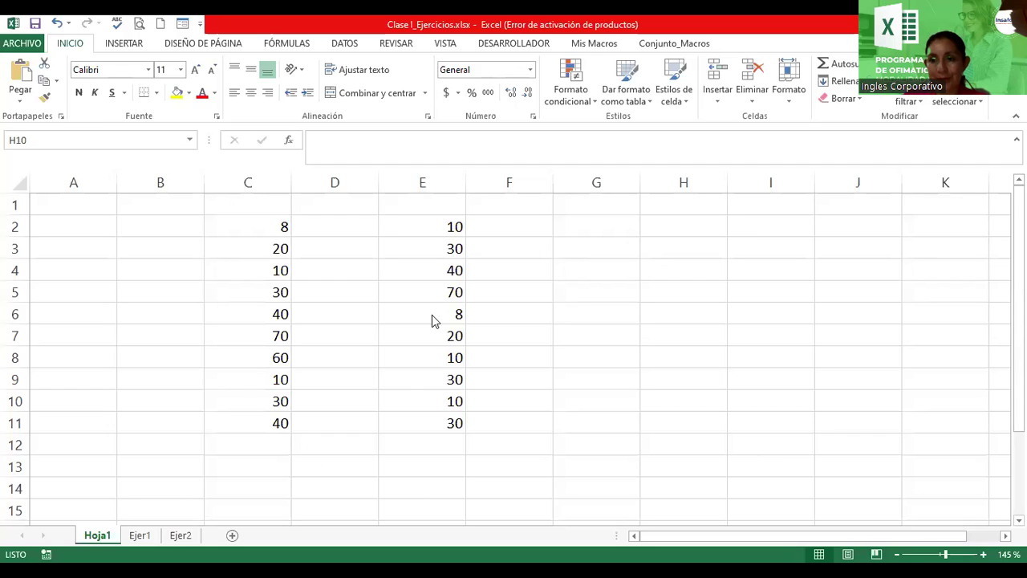
# Write the formula =max(0,-1,-2,-3) in cell H2, with the arguments separated by commas.
pyautogui.click(632, 228)
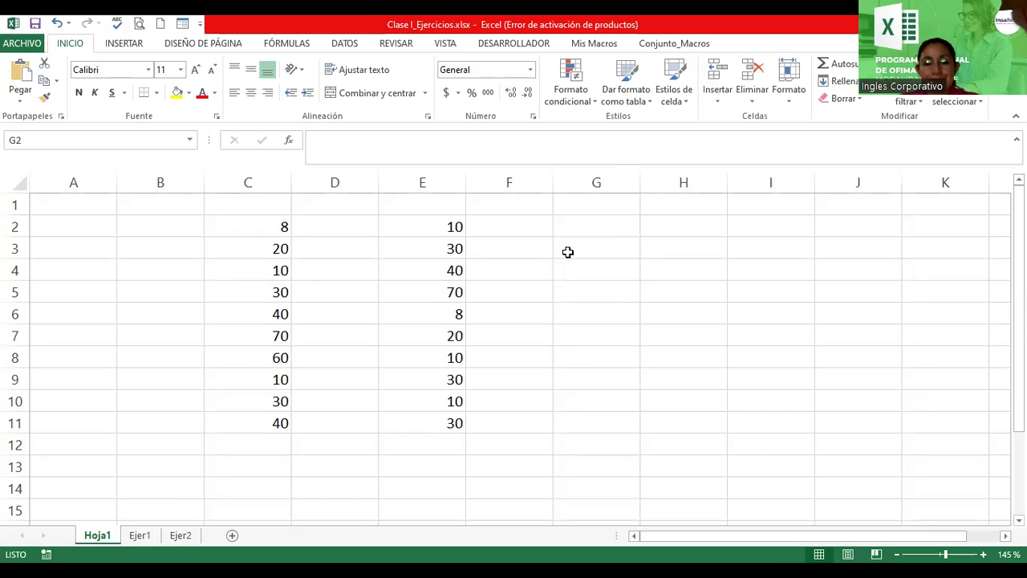
pyautogui.click(638, 234)
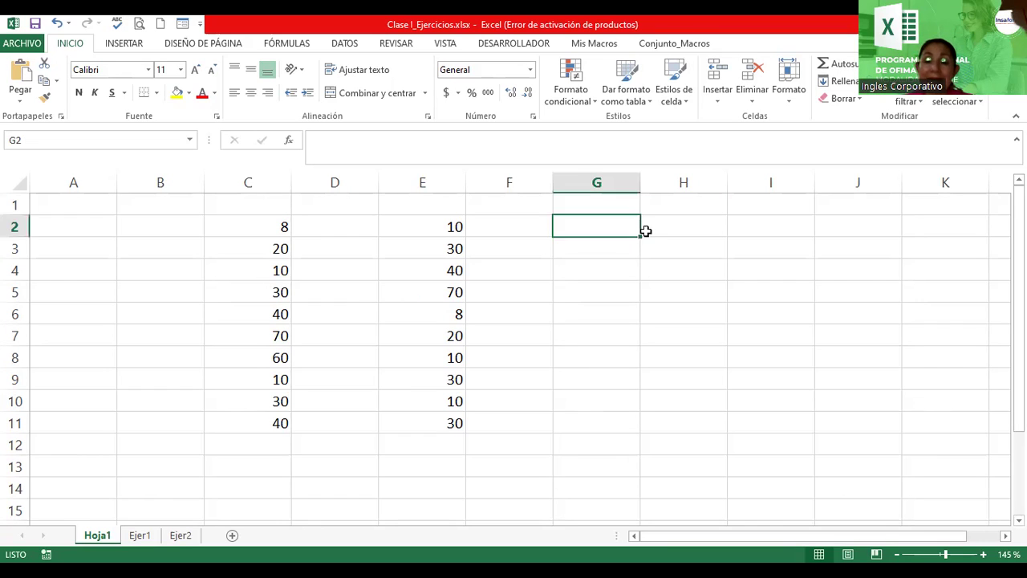
pyautogui.click(667, 227)
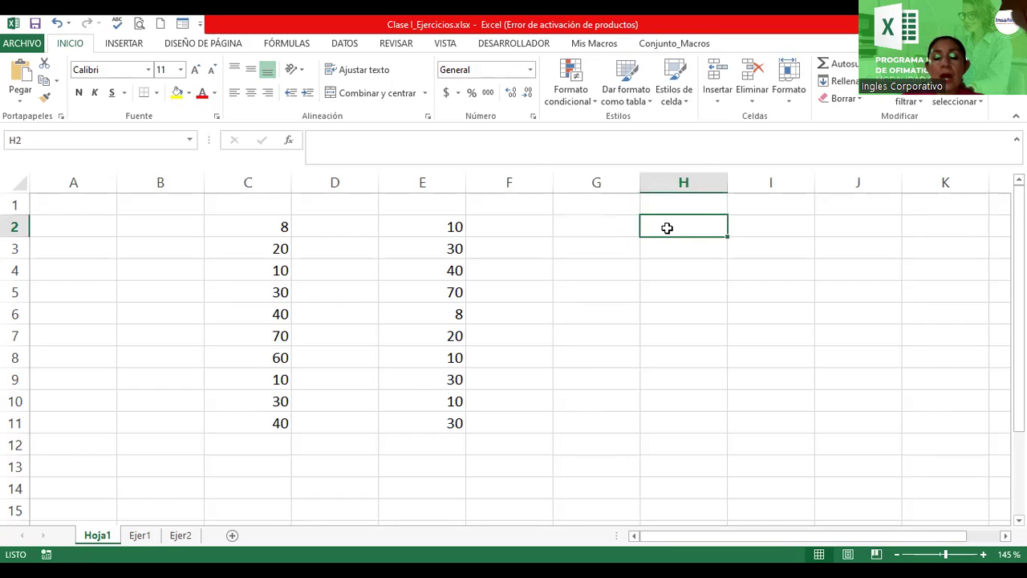
pyautogui.write('=m')
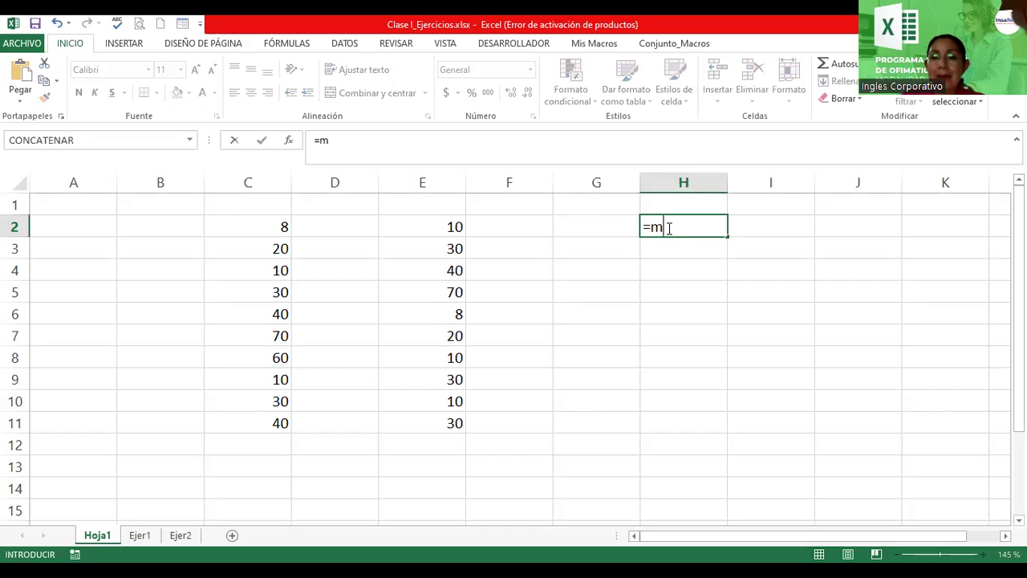
pyautogui.write('ax')
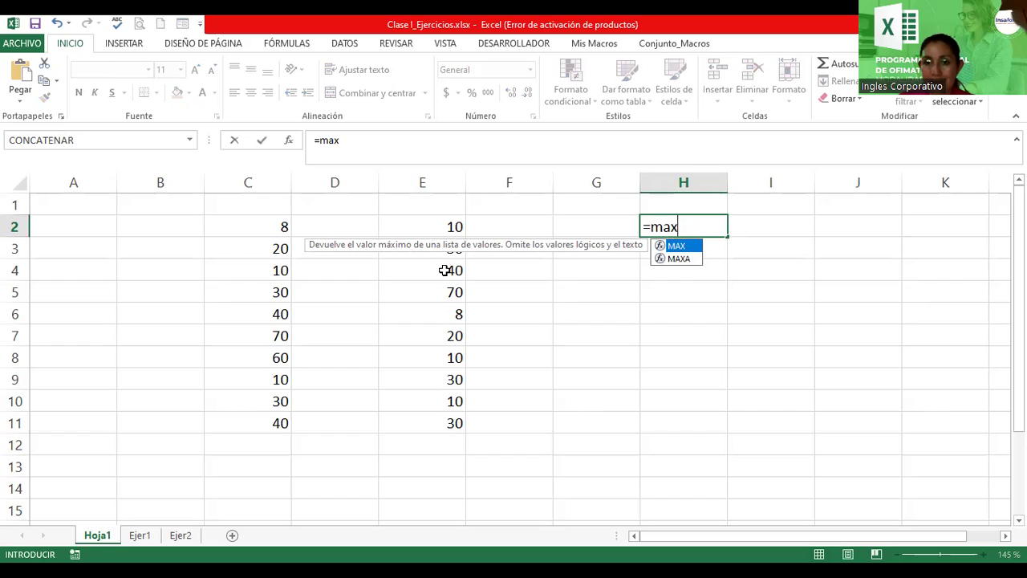
pyautogui.write('(')
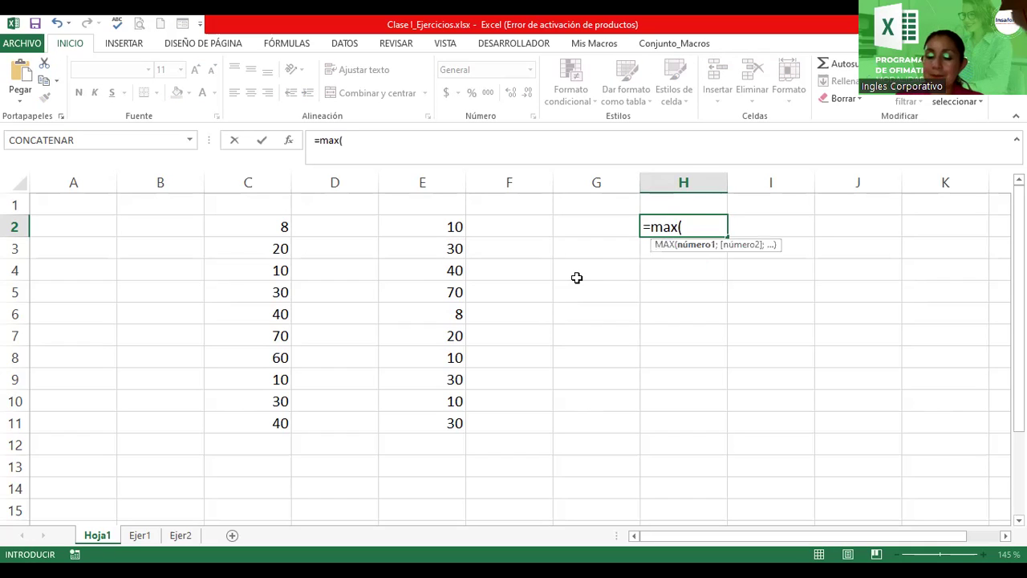
pyautogui.write('0,1')
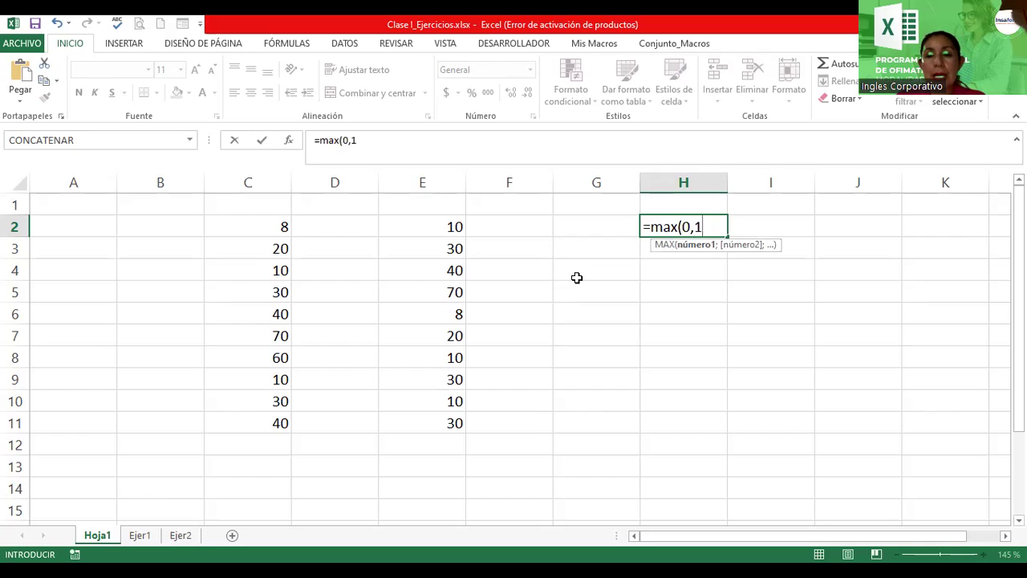
pyautogui.press('BackSpace')
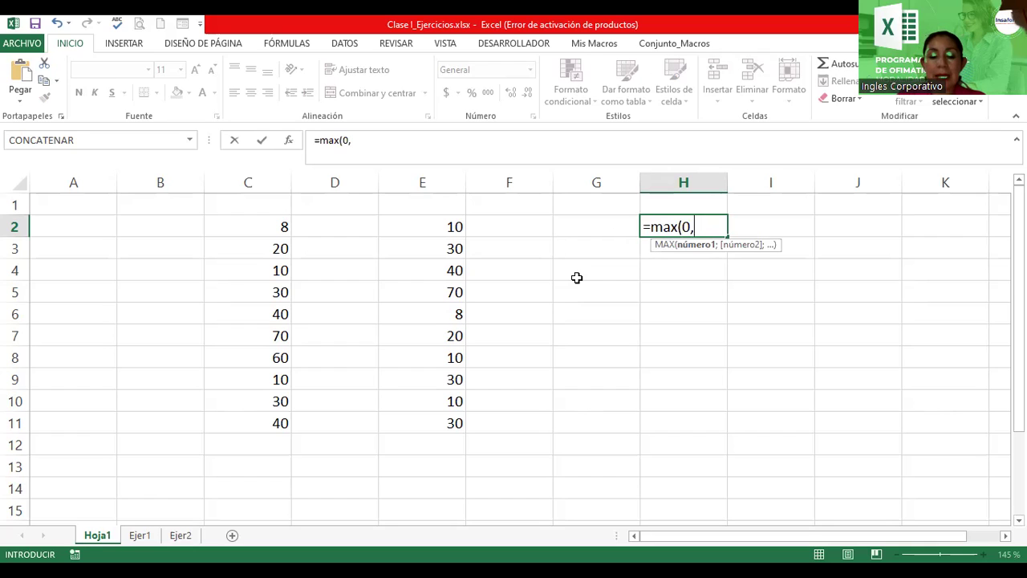
pyautogui.write('-1')
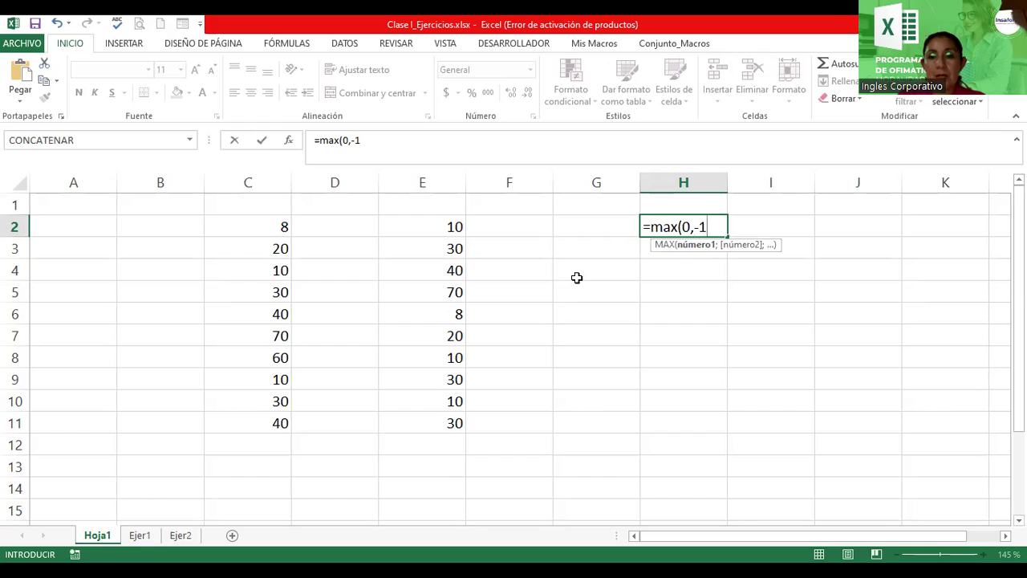
pyautogui.write(',-')
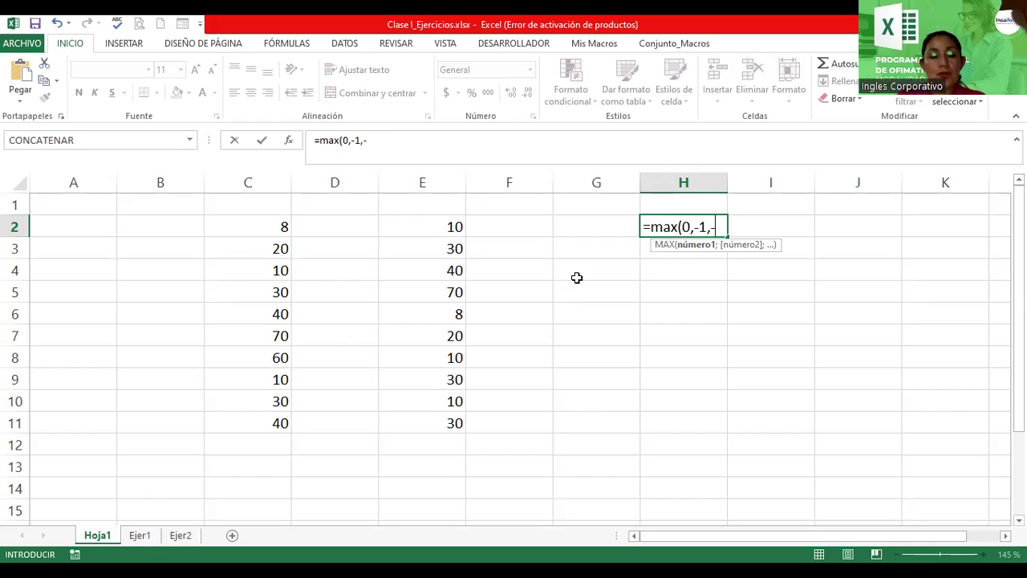
pyautogui.write('2,-')
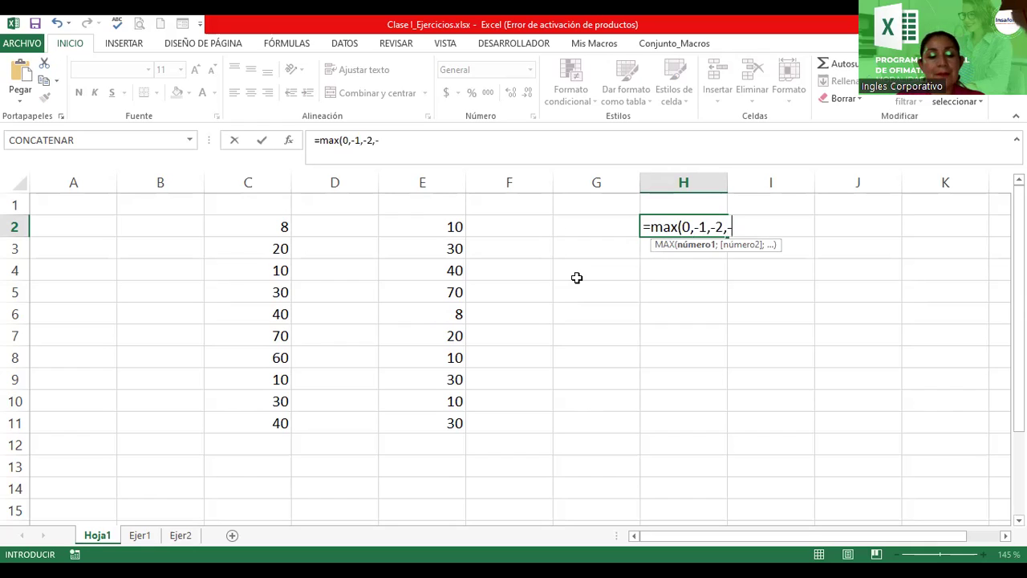
pyautogui.write('3)')
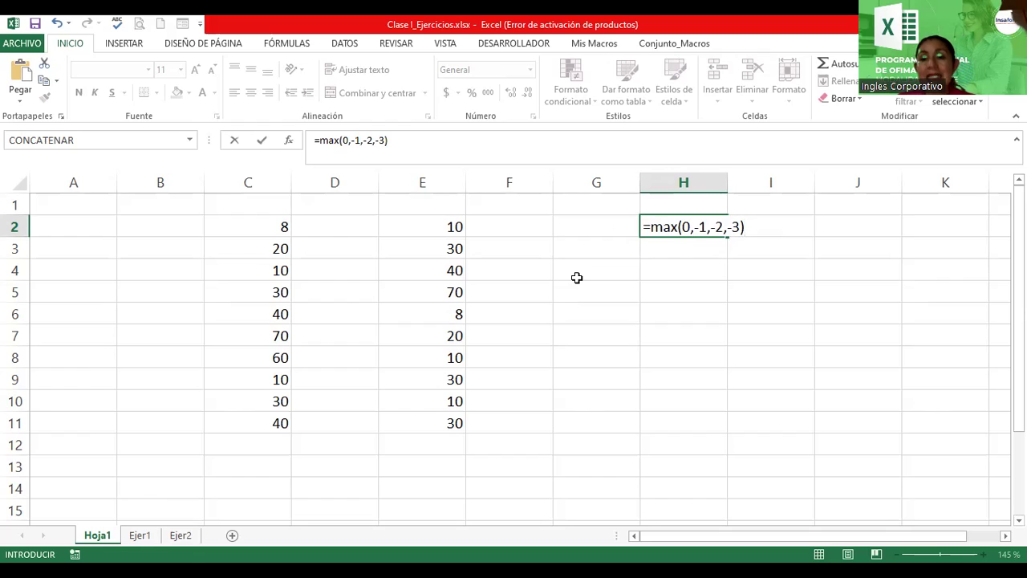
# Try to commit the comma-separated MAX formula in cell H2, reviewing its arguments between attempts.
pyautogui.moveTo(738, 228); pyautogui.dragTo(690, 228)
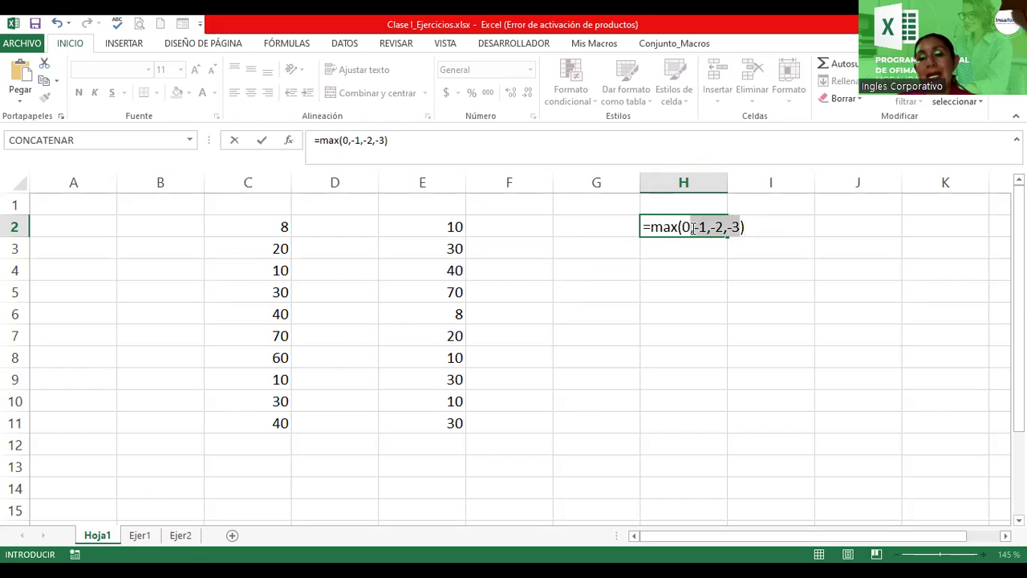
pyautogui.click(749, 227)
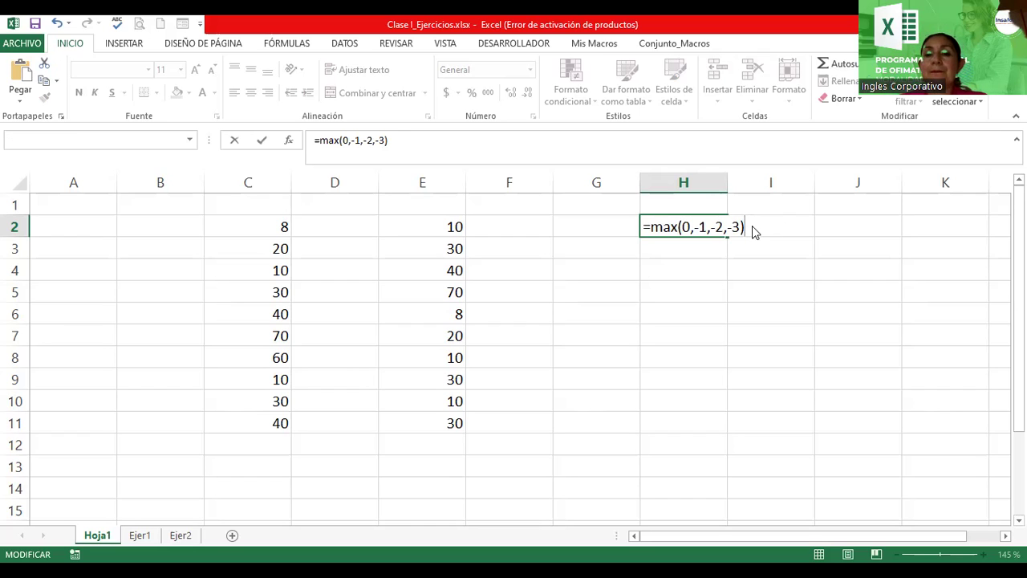
pyautogui.press('Return')
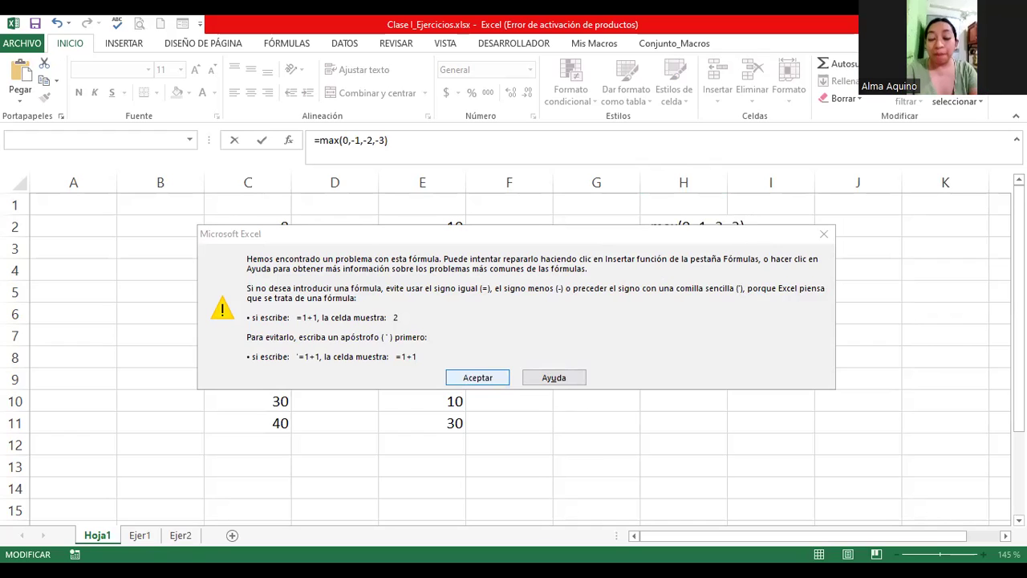
pyautogui.press('Return')
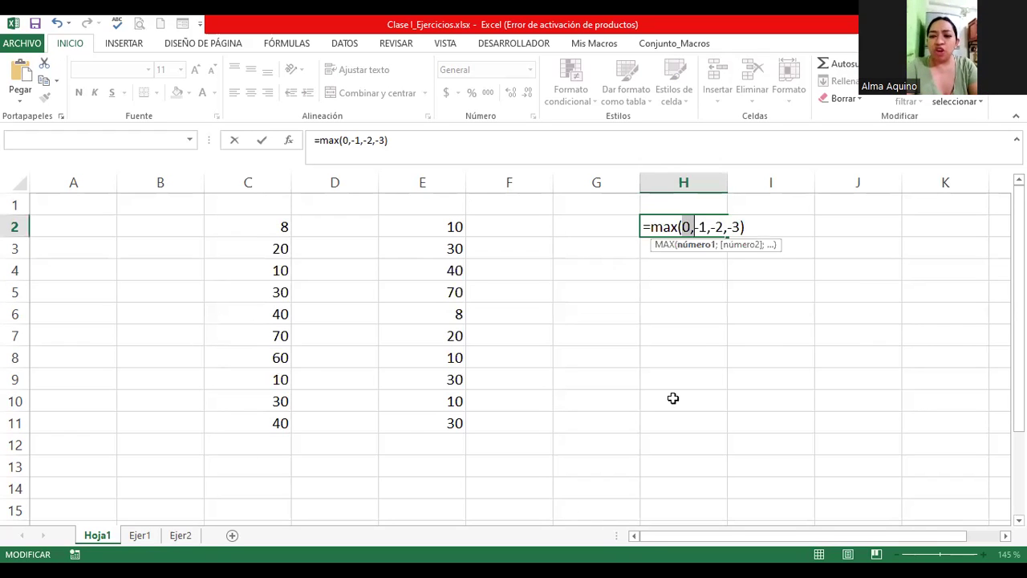
pyautogui.click(750, 226)
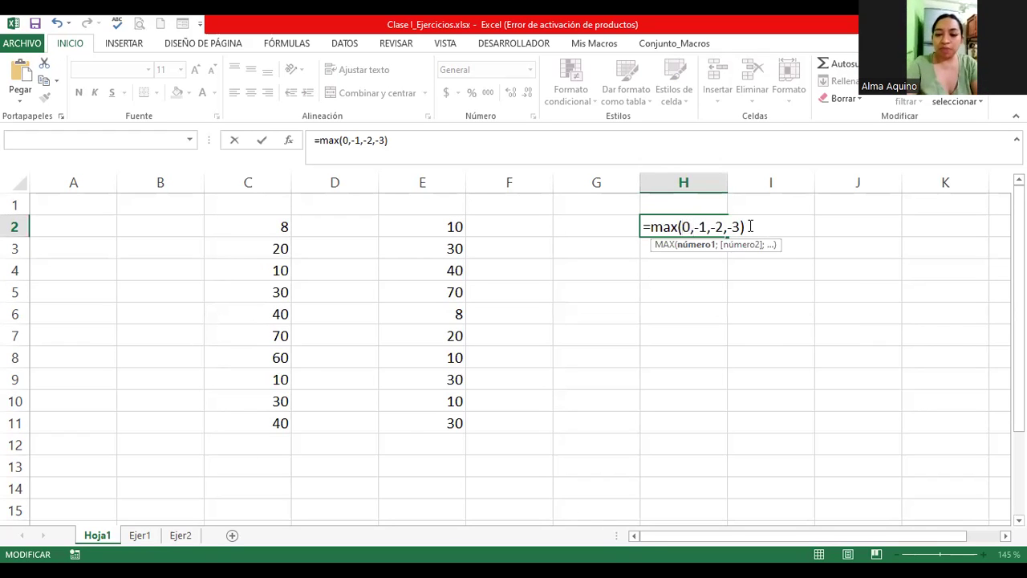
pyautogui.click(750, 227)
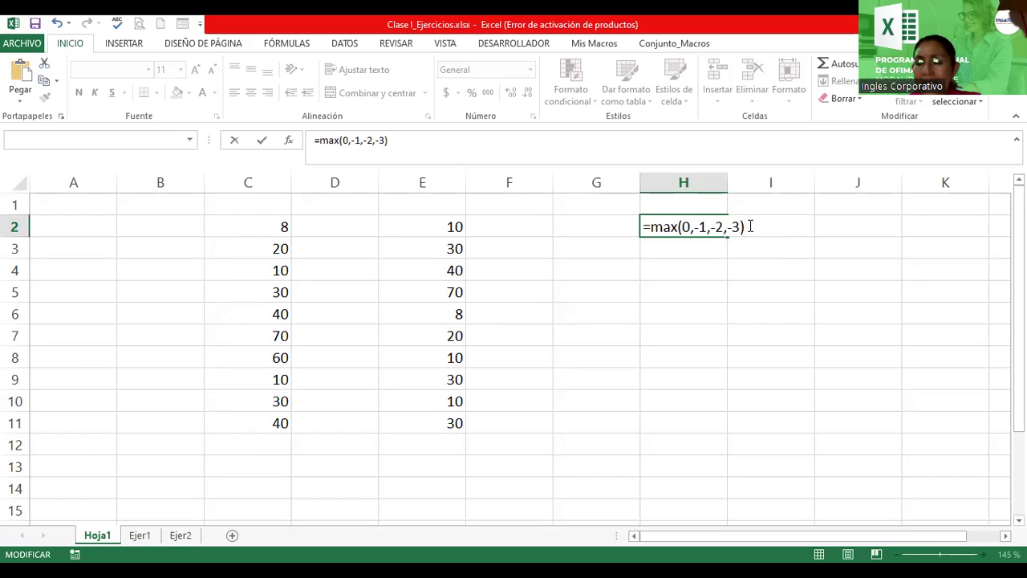
pyautogui.click(685, 227)
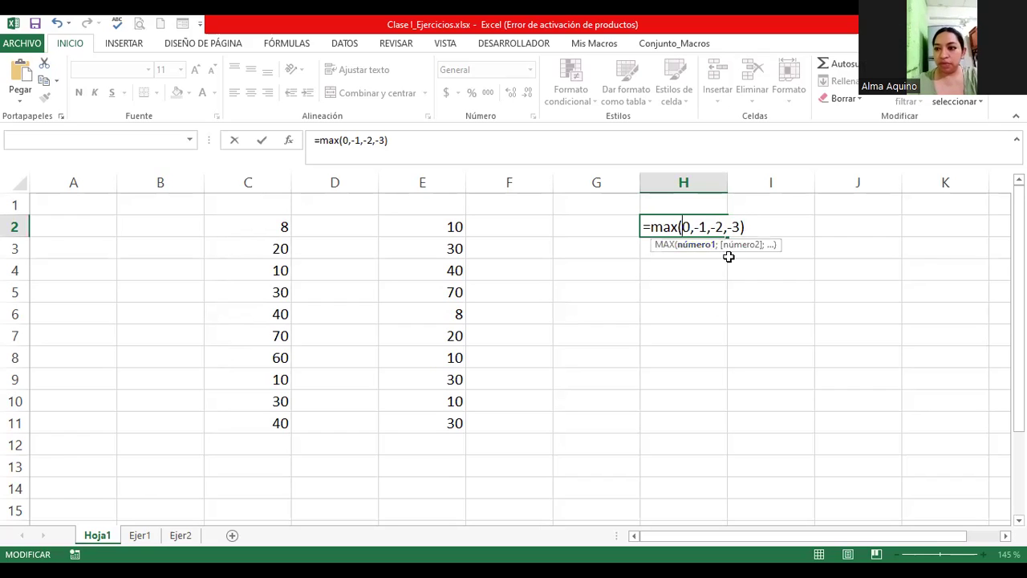
pyautogui.click(754, 226)
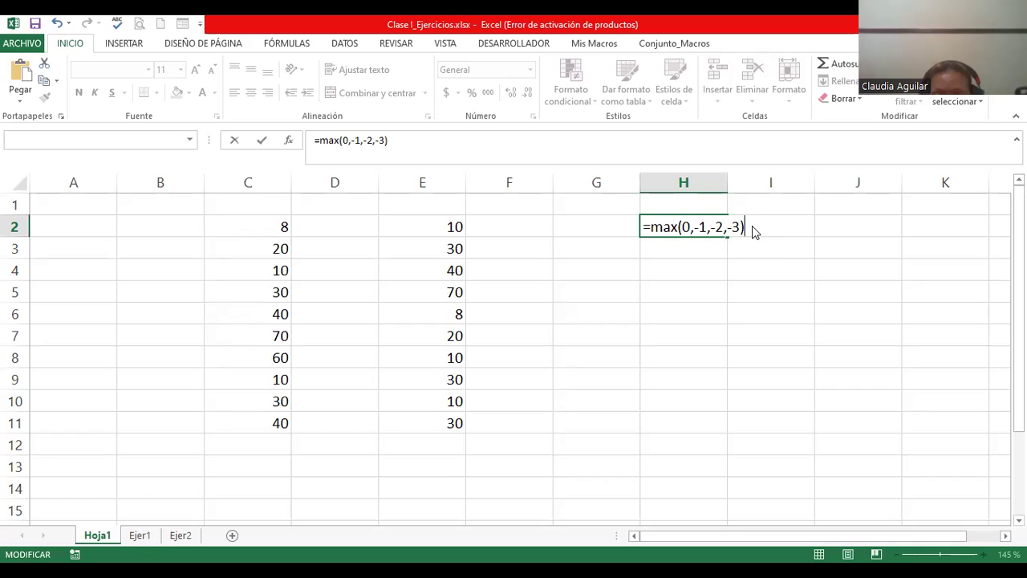
pyautogui.press('Return')
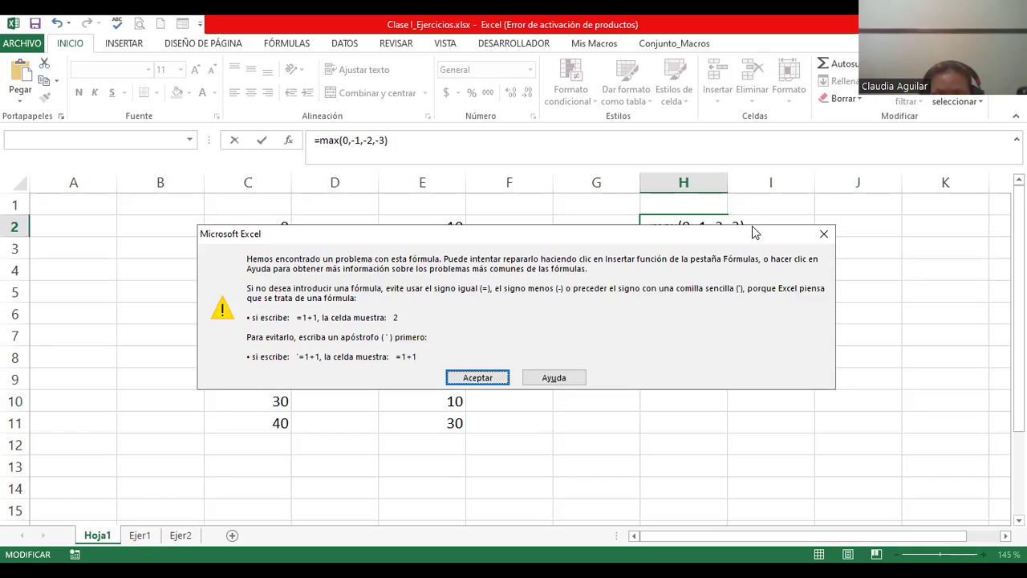
pyautogui.press('Return')
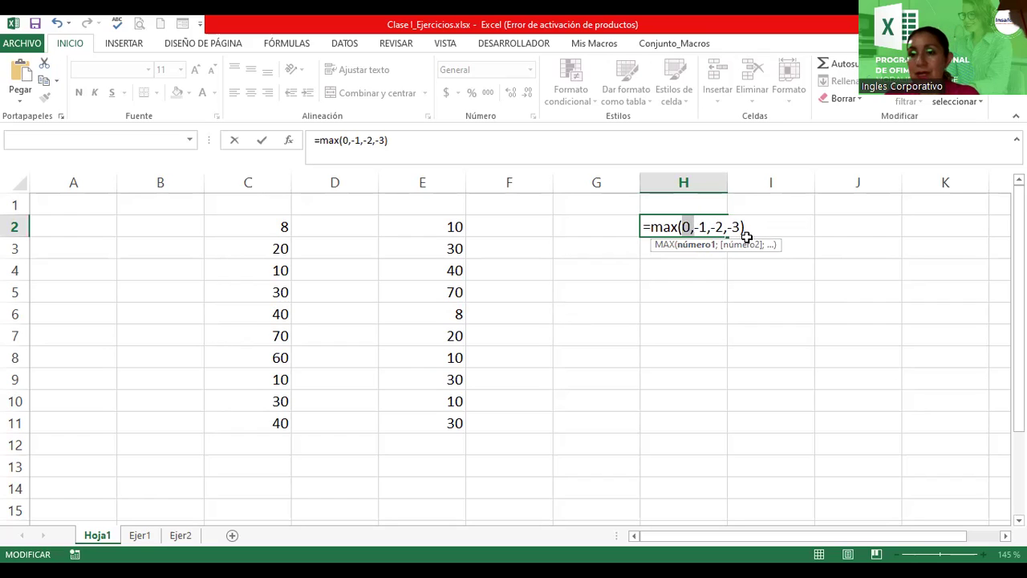
# Discard the unfinished MAX formula in cell H2.
pyautogui.click(700, 227)
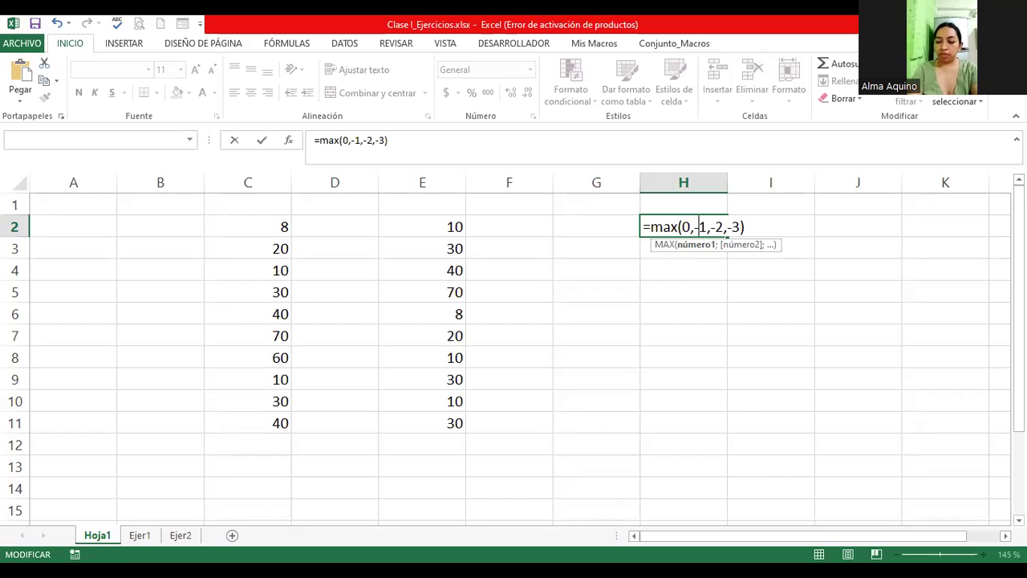
pyautogui.hotkey('alt', 'Tab')
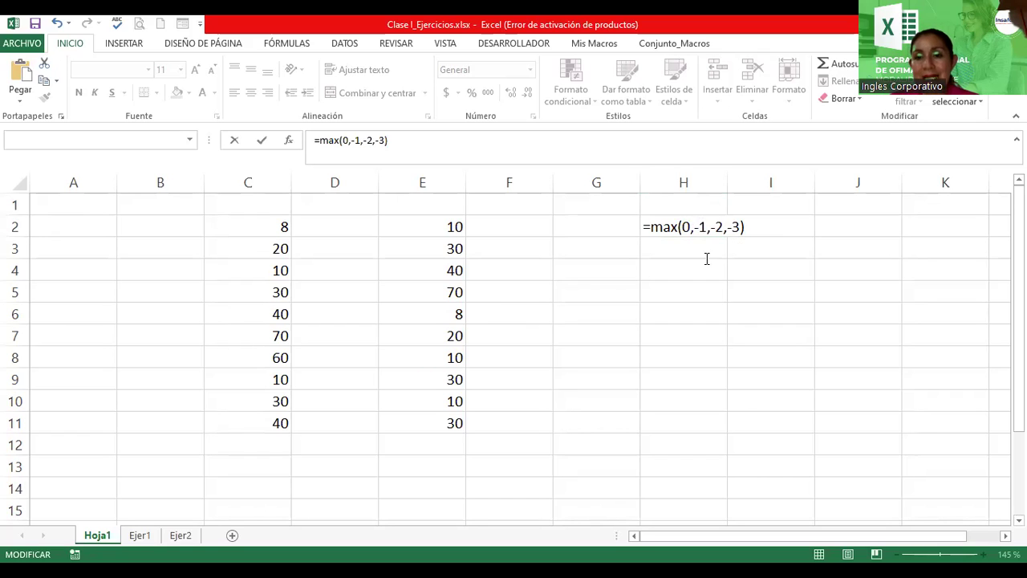
pyautogui.click(700, 226)
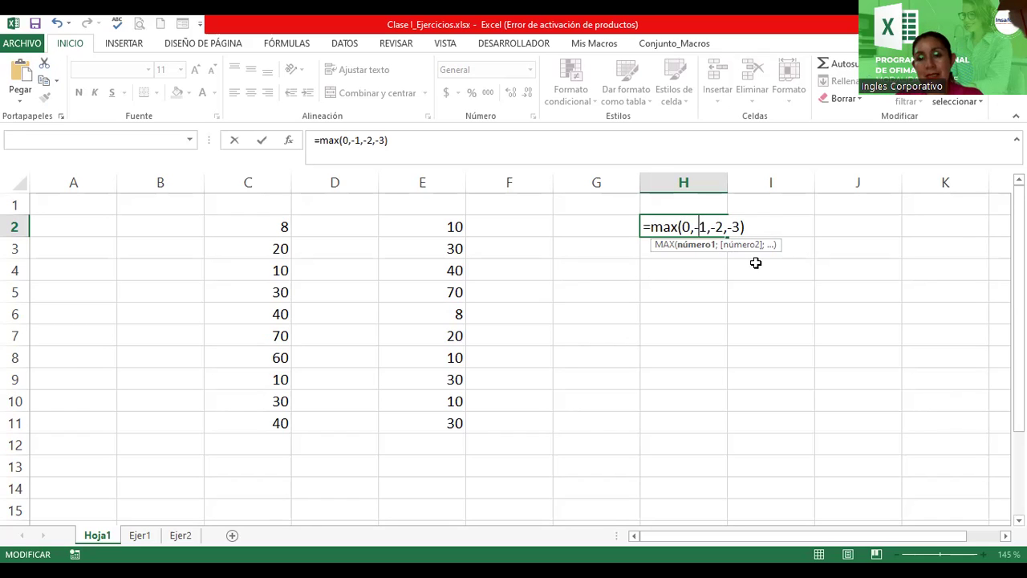
pyautogui.press('Escape')
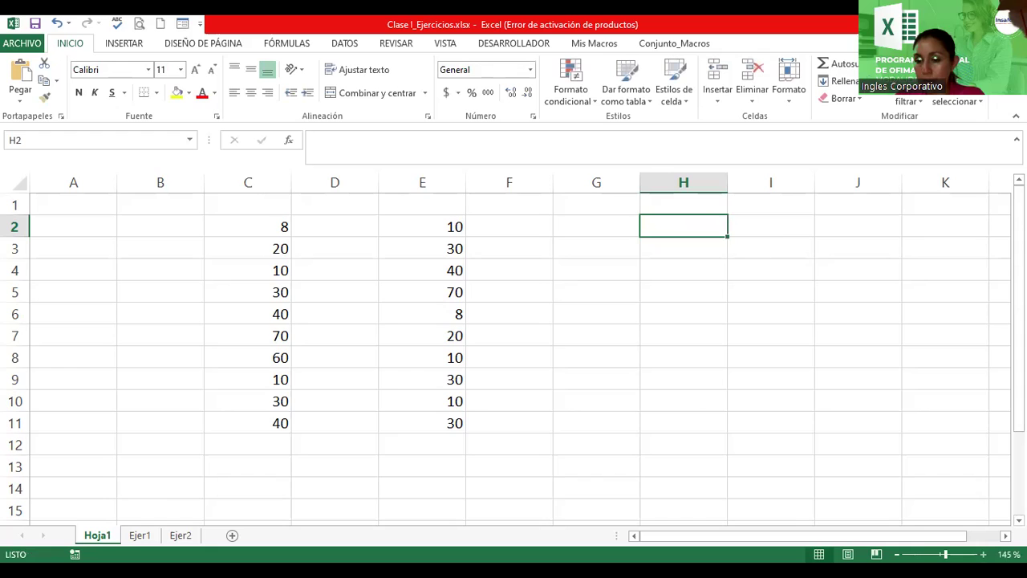
# Start a MAX formula in cell G3 with the semicolon-separated arguments 0;-1;-2;-3.
pyautogui.click(983, 554)
pyautogui.click(982, 553)
pyautogui.click(982, 553)
pyautogui.click(983, 554)
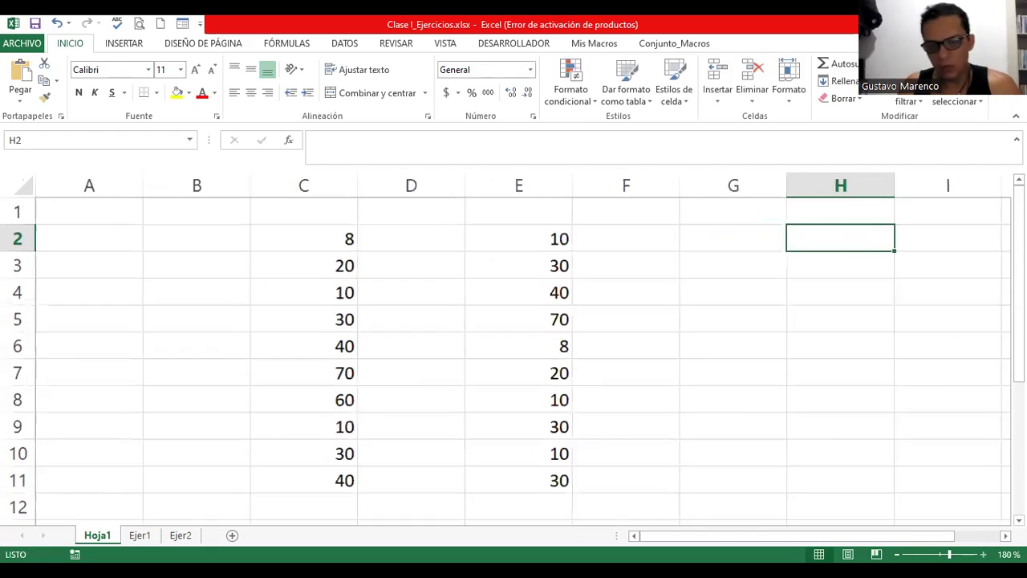
pyautogui.click(983, 554)
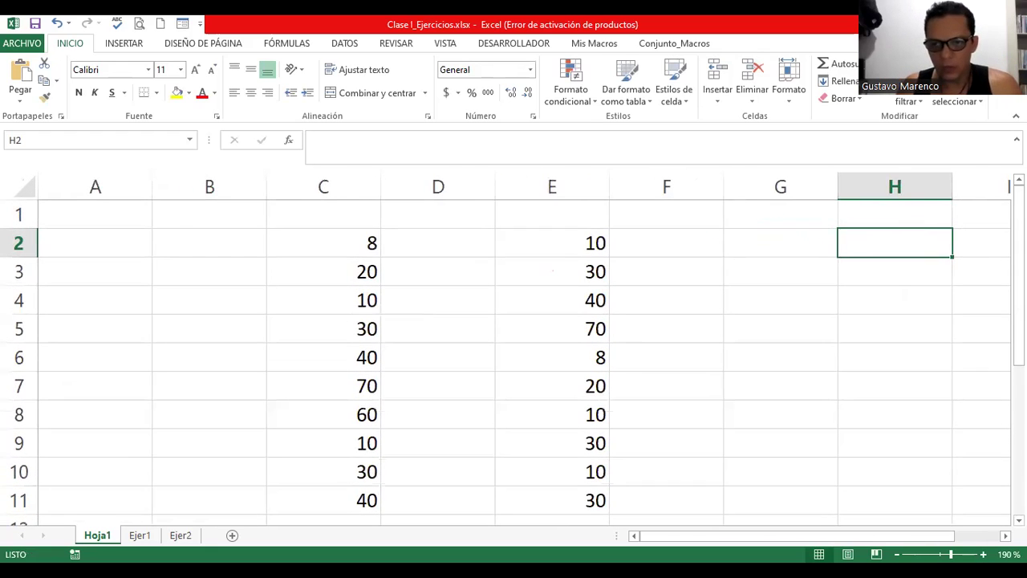
pyautogui.click(762, 271)
pyautogui.write('=')
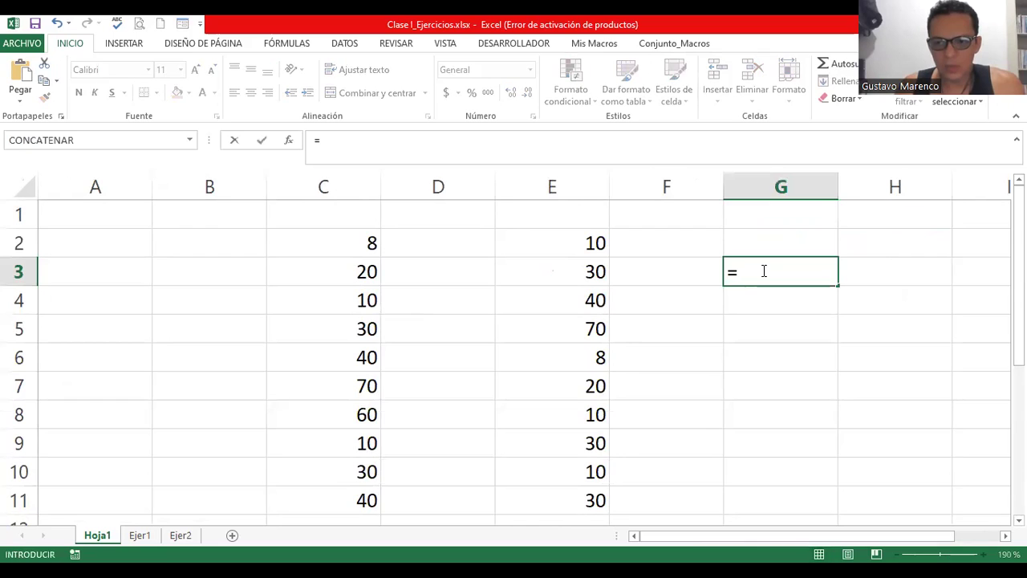
pyautogui.write('max(')
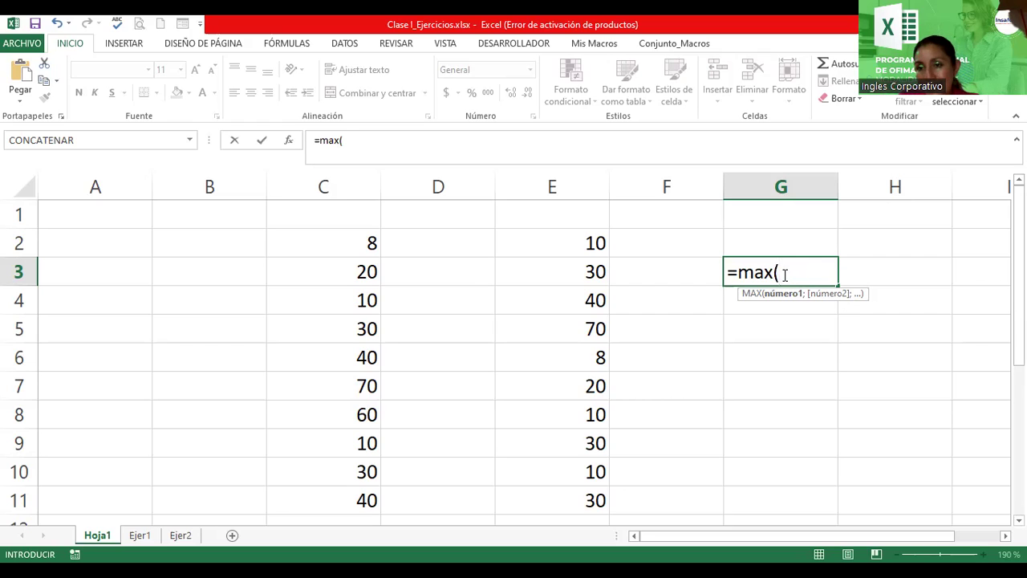
pyautogui.write('0')
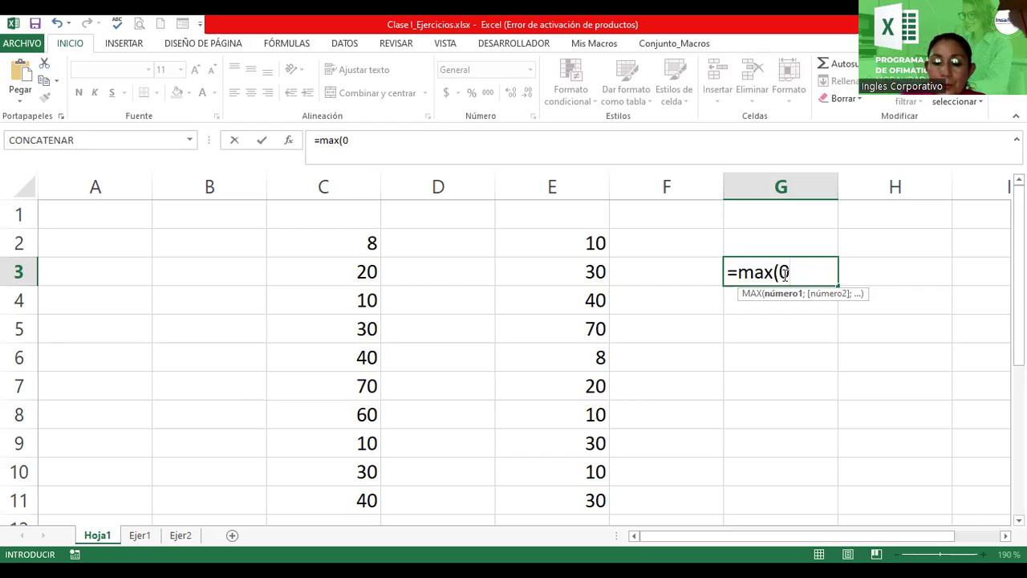
pyautogui.write(';')
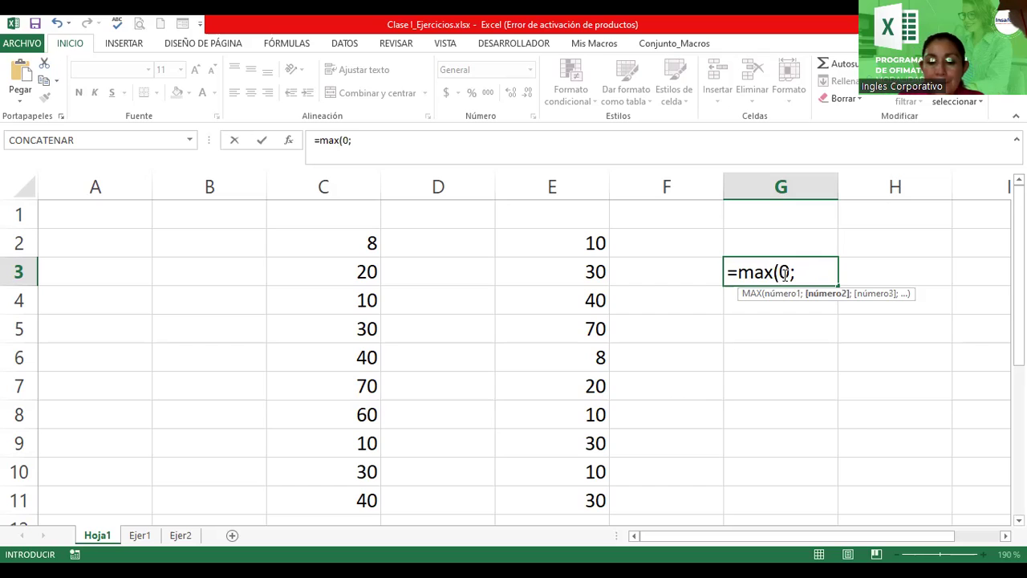
pyautogui.write('-1;-2;-3')
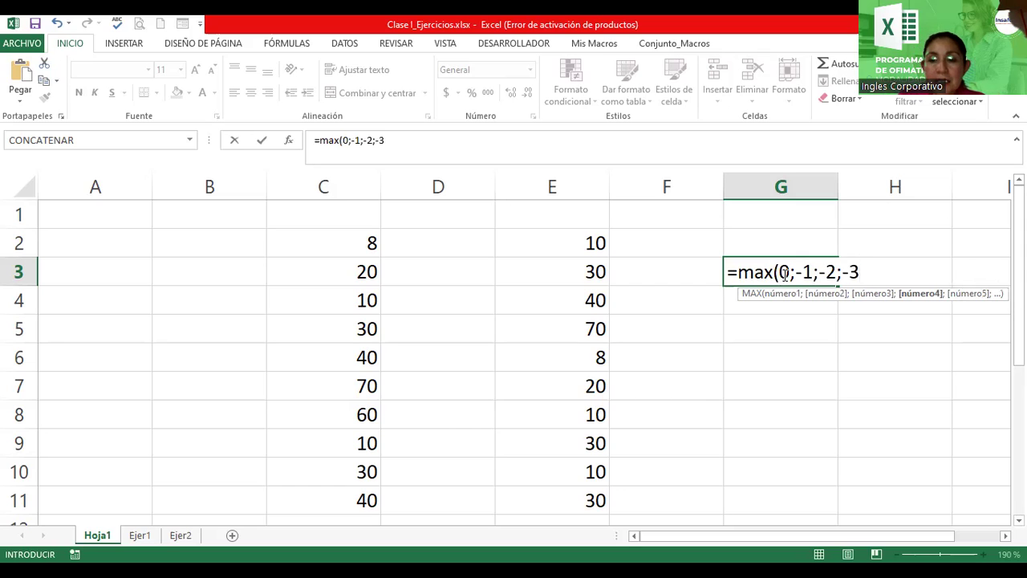
# Add -4 as the fifth argument of the MAX formula in G3 and enter the completed formula.
pyautogui.write(';')
pyautogui.press('BackSpace')
pyautogui.write(';')
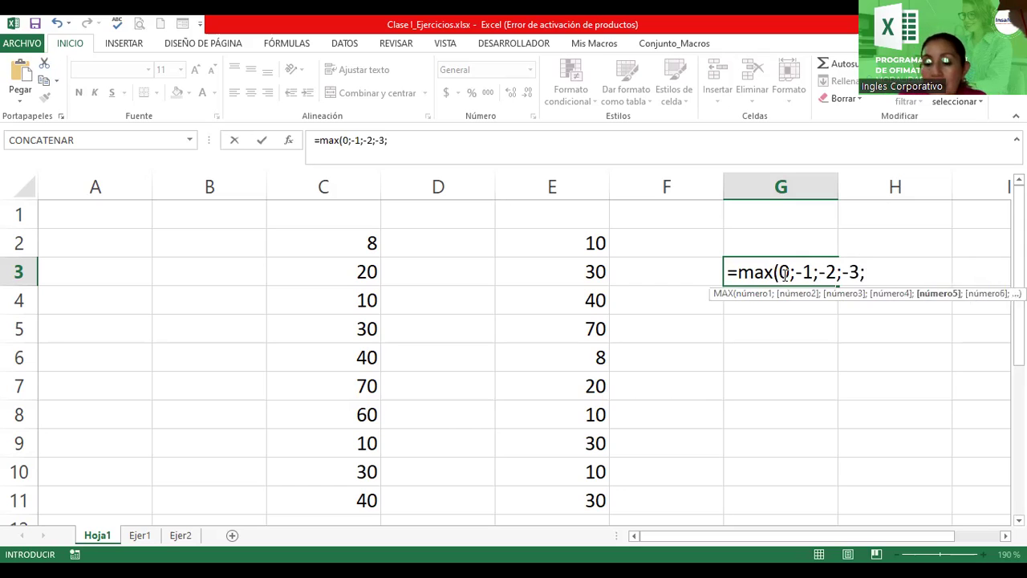
pyautogui.write('-4')
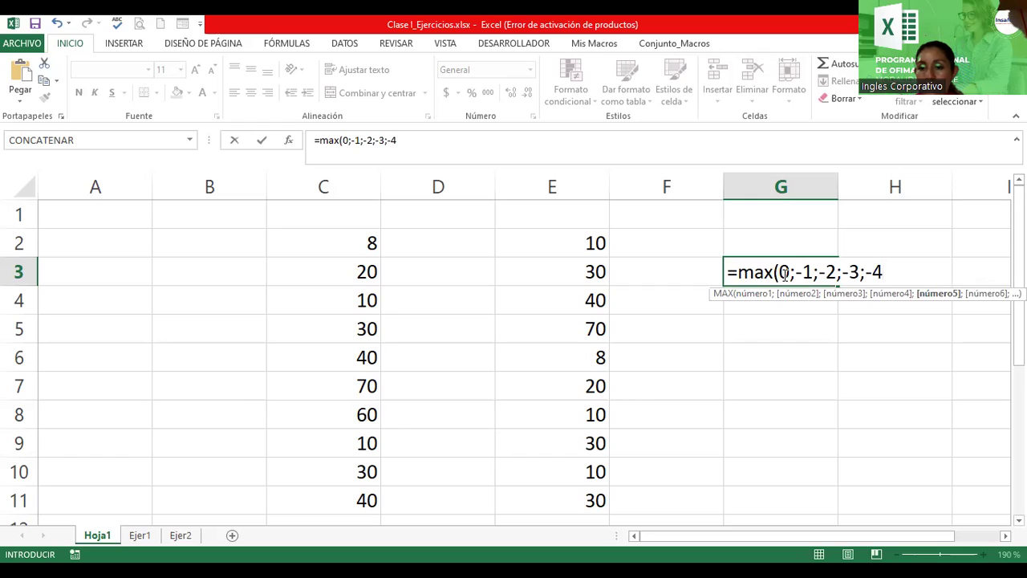
pyautogui.write(')')
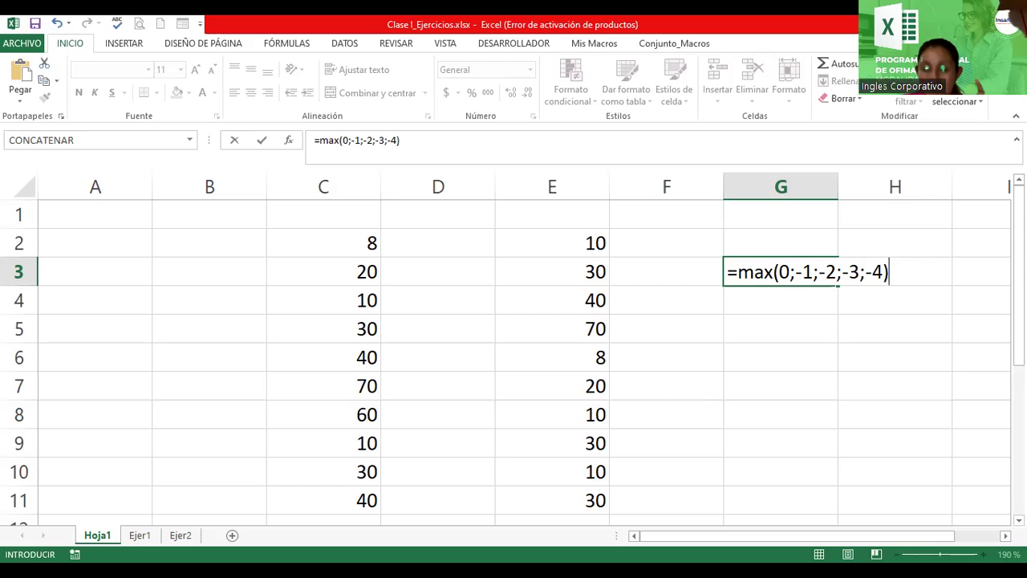
pyautogui.press('Return')
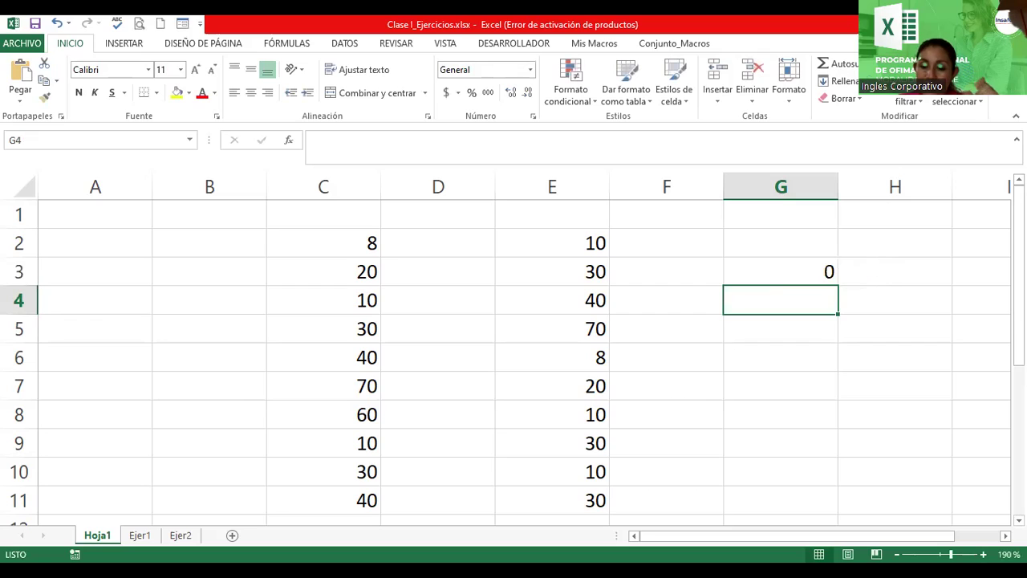
# Review the arguments of the MAX formula in cell G3 without changing them.
pyautogui.click(780, 271)
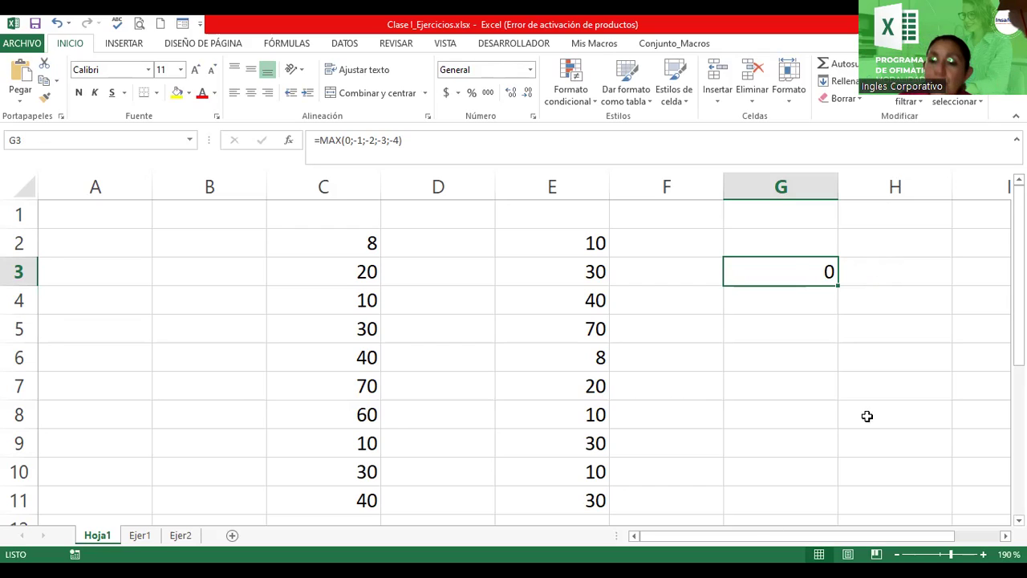
pyautogui.doubleClick(797, 269)
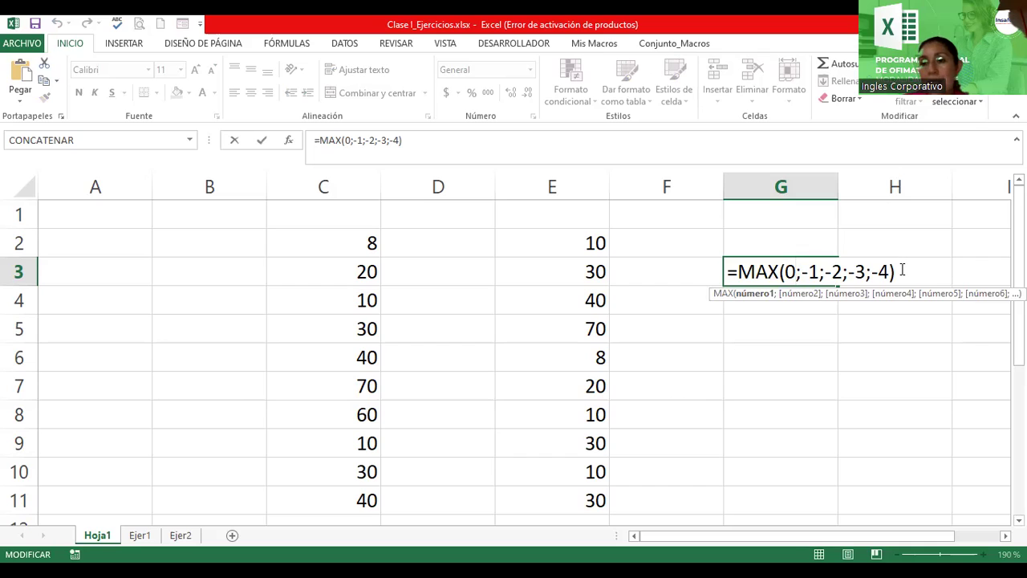
pyautogui.press('Return')
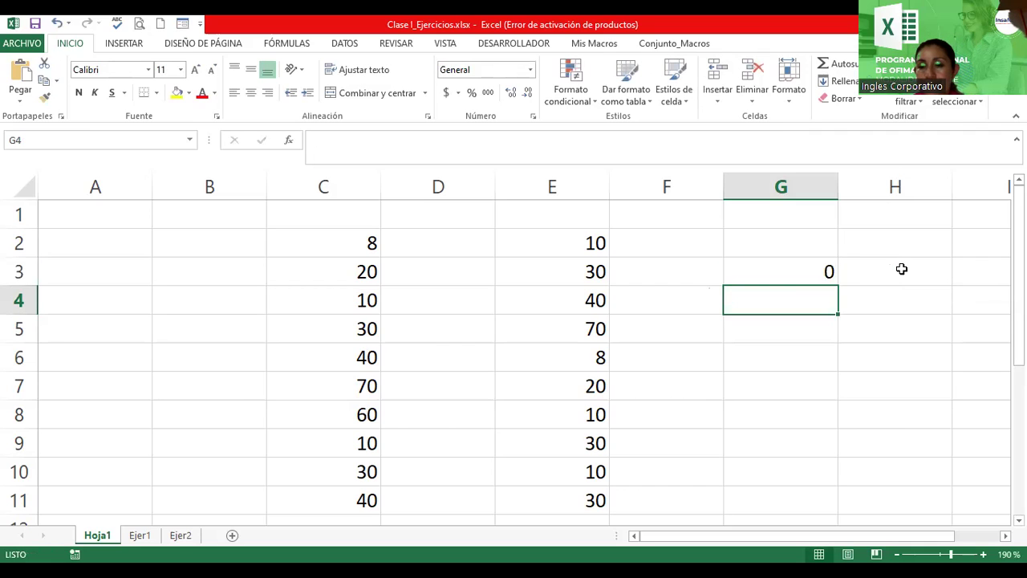
# Enter the formula =max(0;1;2;3;4) in cell G4 to find the largest of the positive numbers.
pyautogui.write('=')
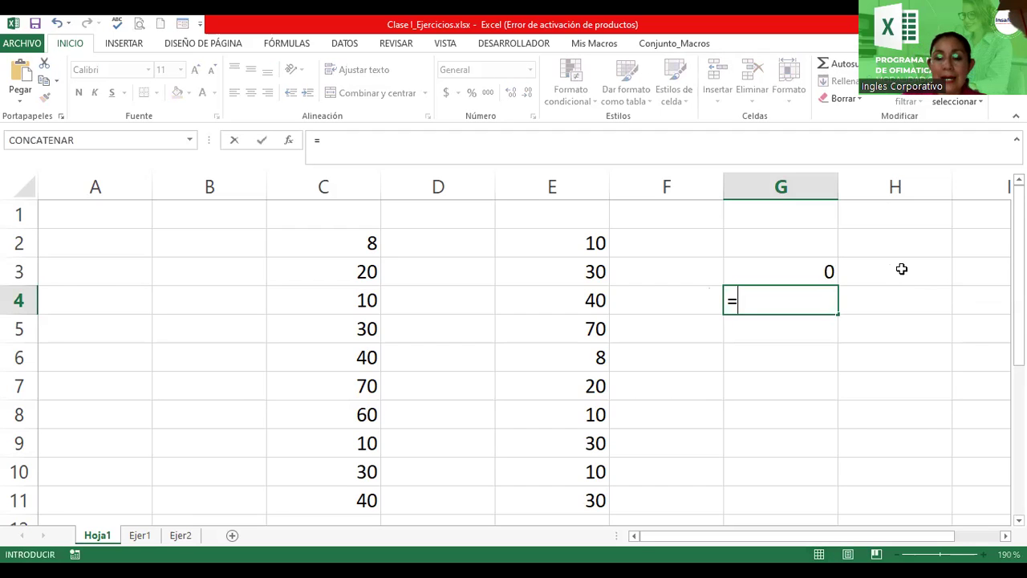
pyautogui.write('mx')
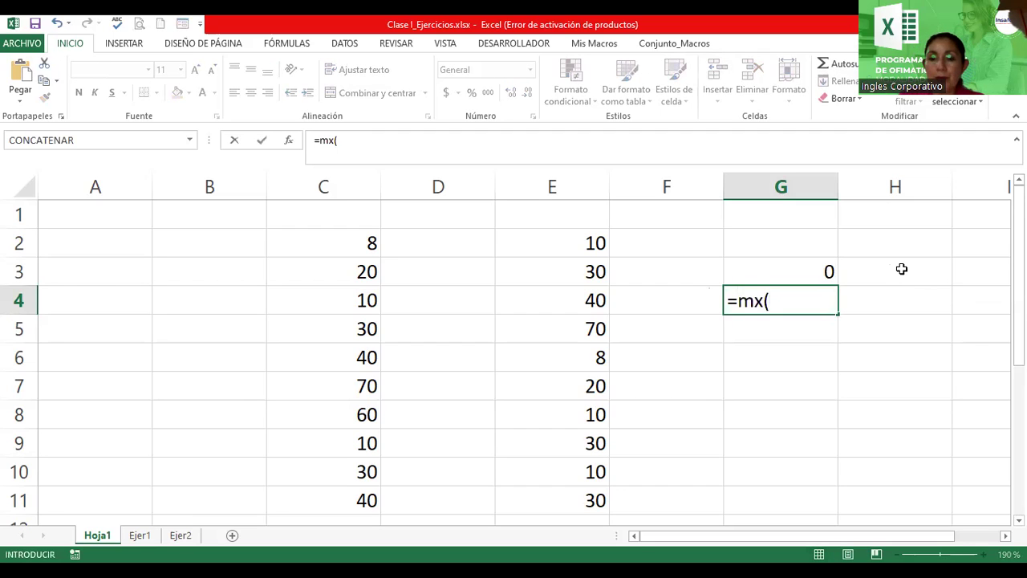
pyautogui.press('BackSpace')
pyautogui.write('a')
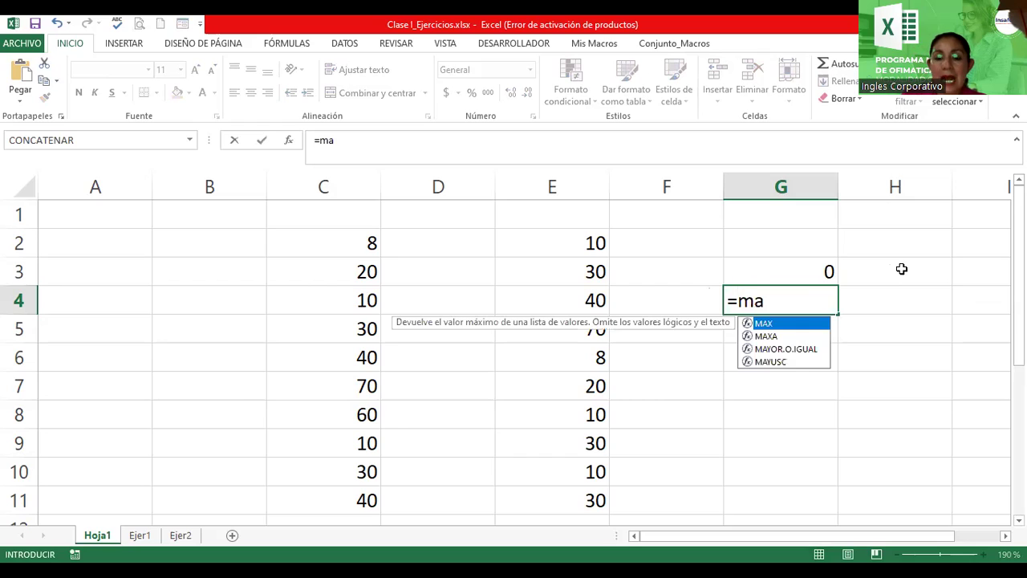
pyautogui.write('x(0,')
pyautogui.press('BackSpace')
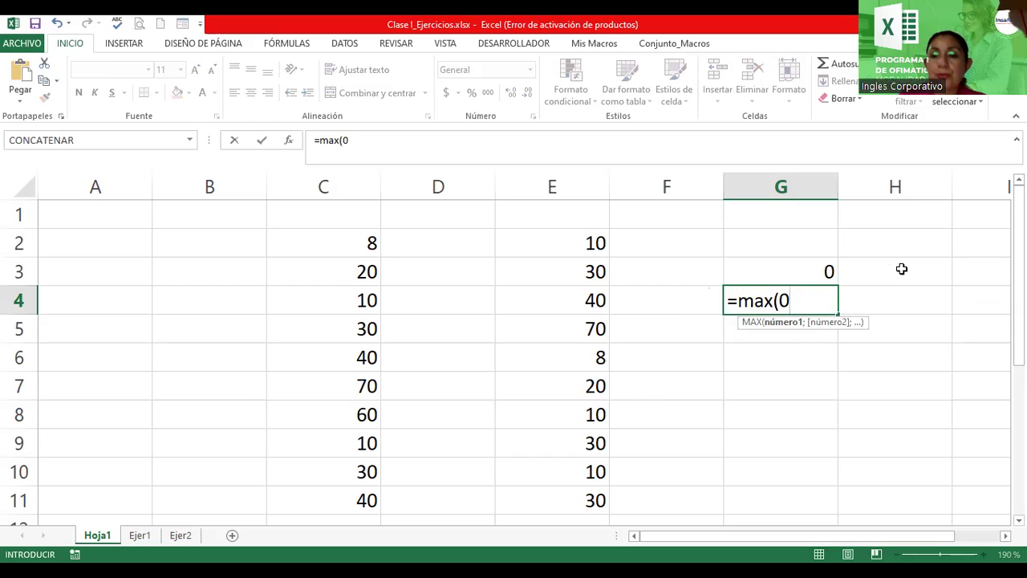
pyautogui.write(';1;2;3')
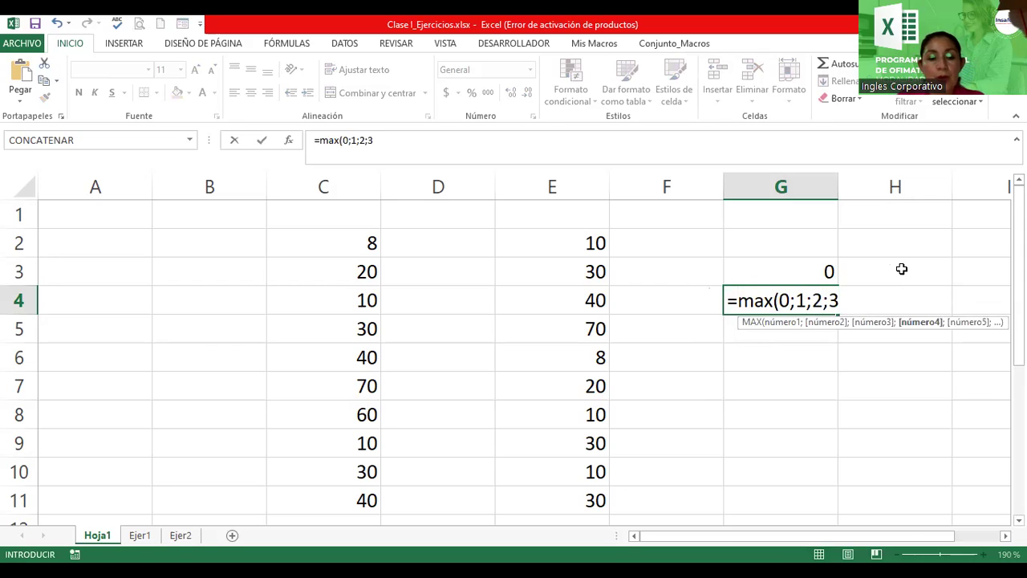
pyautogui.write(';4)')
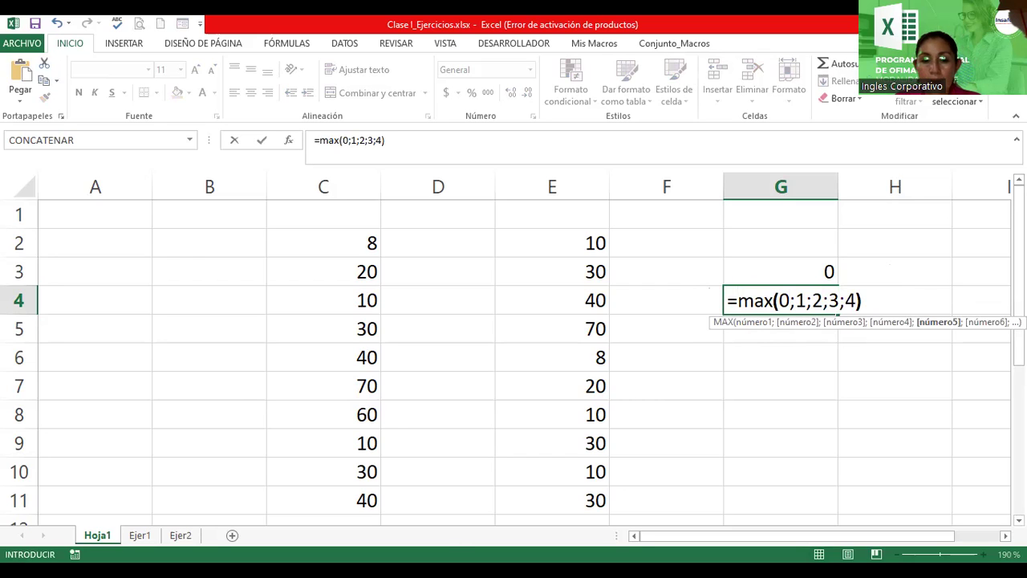
pyautogui.press('Return')
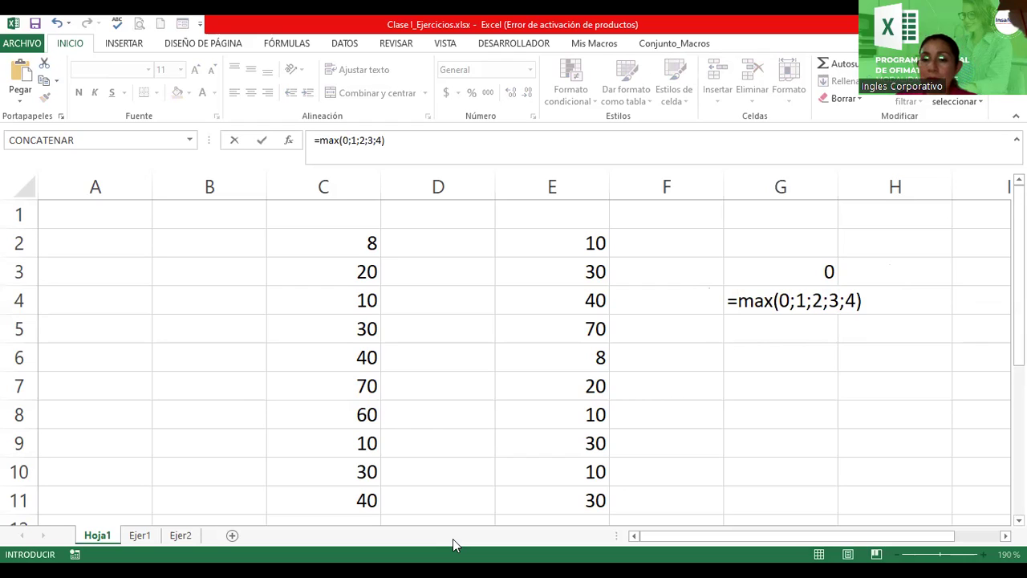
pyautogui.click(857, 295)
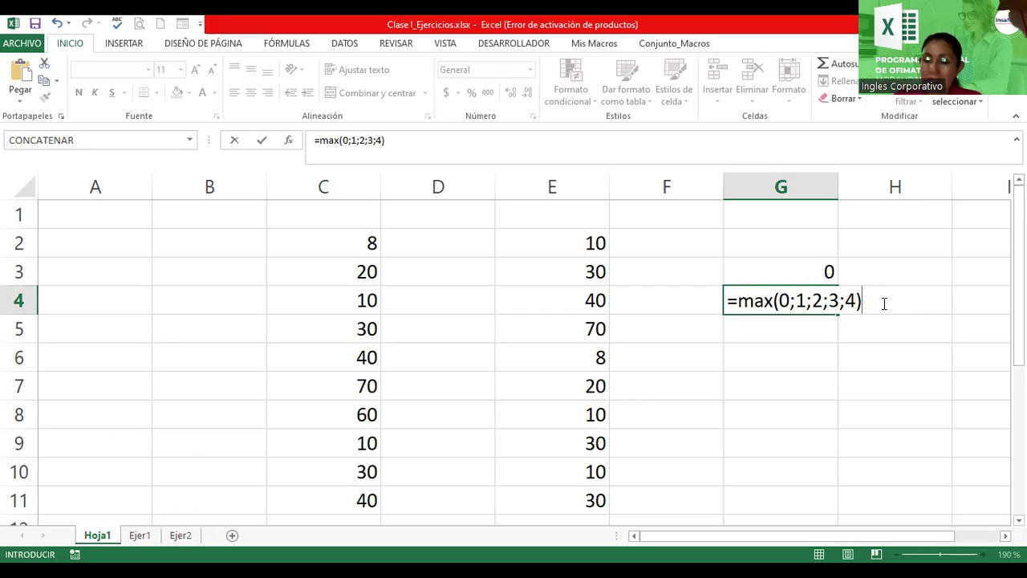
pyautogui.press('Return')
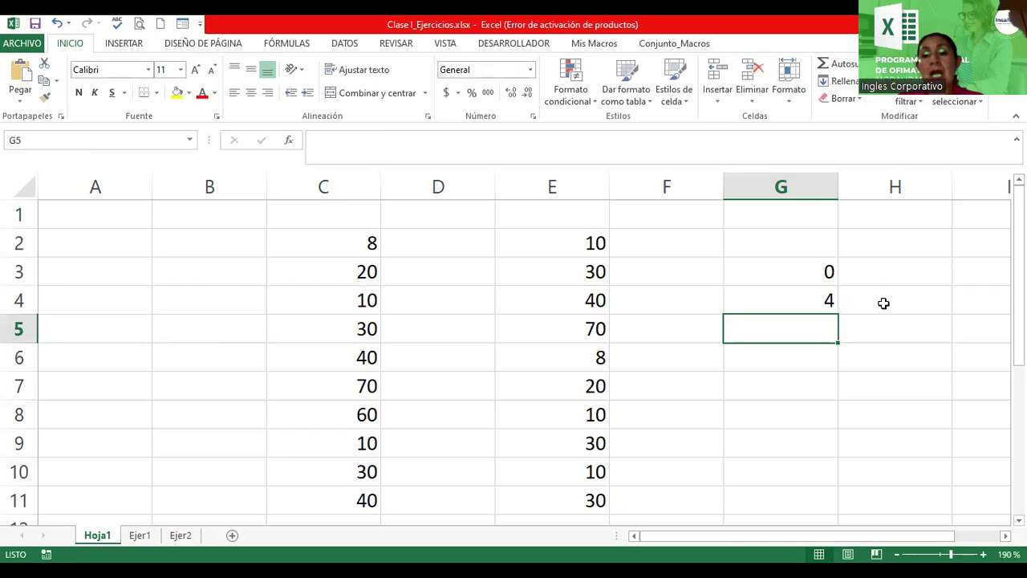
# Reopen the MAX formula in cell G3 and highlight its argument list for comparison with G4.
pyautogui.doubleClick(785, 272)
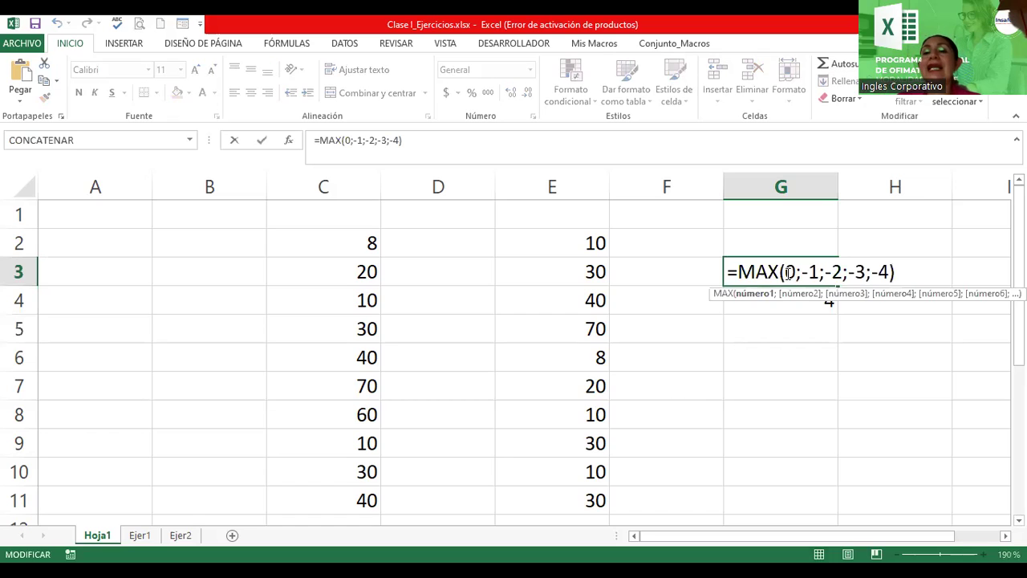
pyautogui.moveTo(786, 272); pyautogui.dragTo(887, 271)
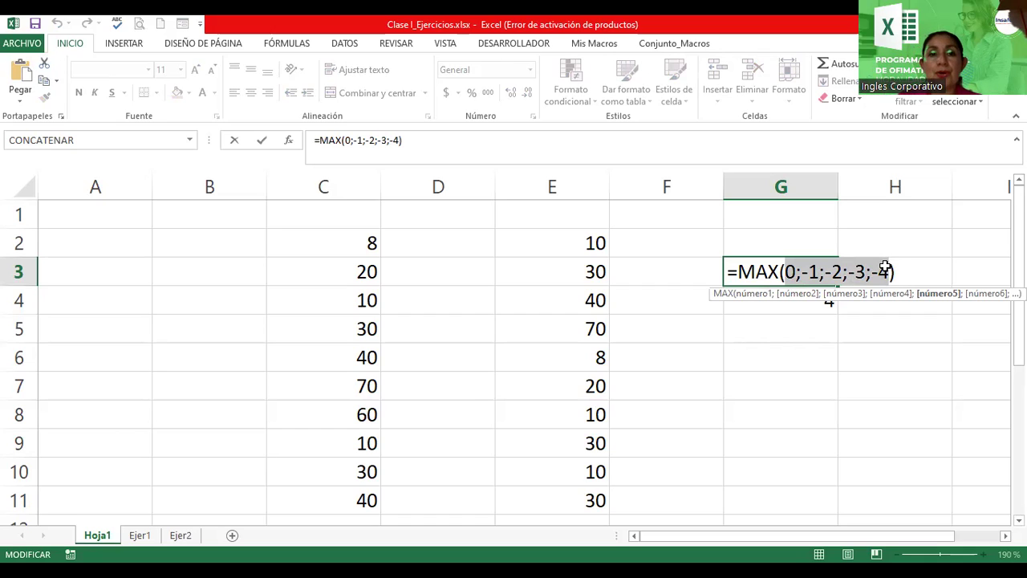
pyautogui.press('Return')
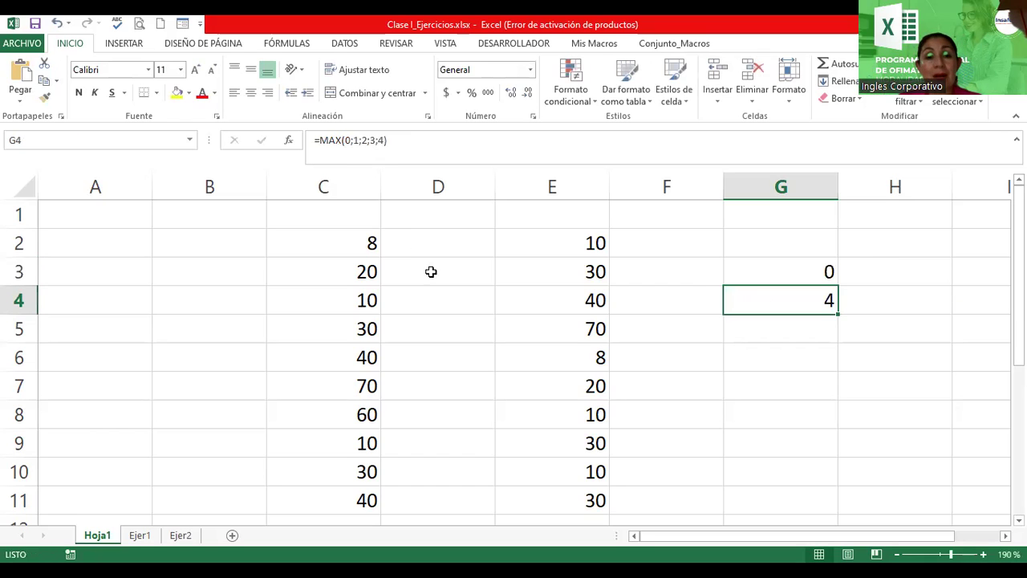
# Add the headings Lista A in cell C1 and Lista B in cell E1 above the two number columns.
pyautogui.click(309, 216)
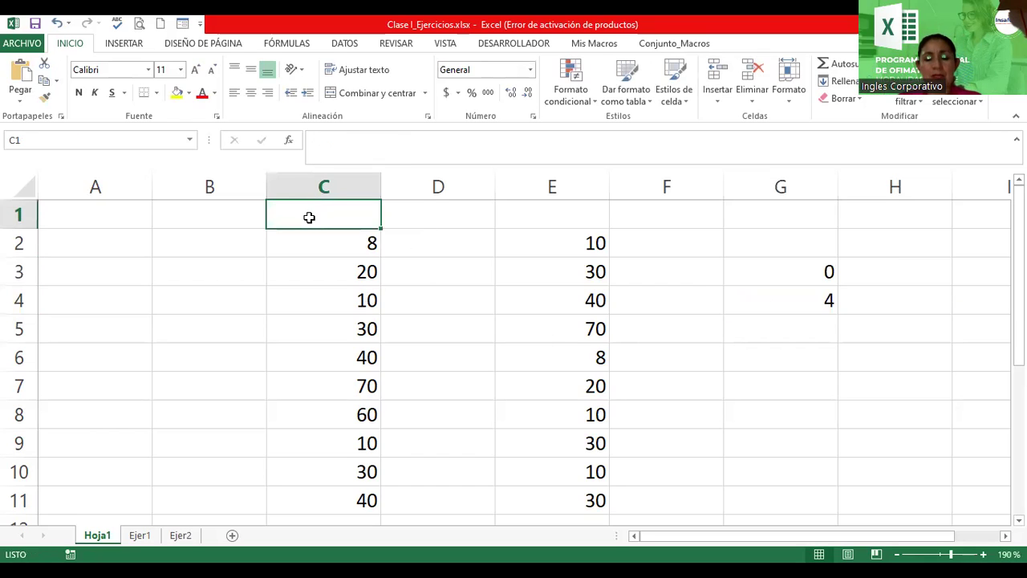
pyautogui.write('L')
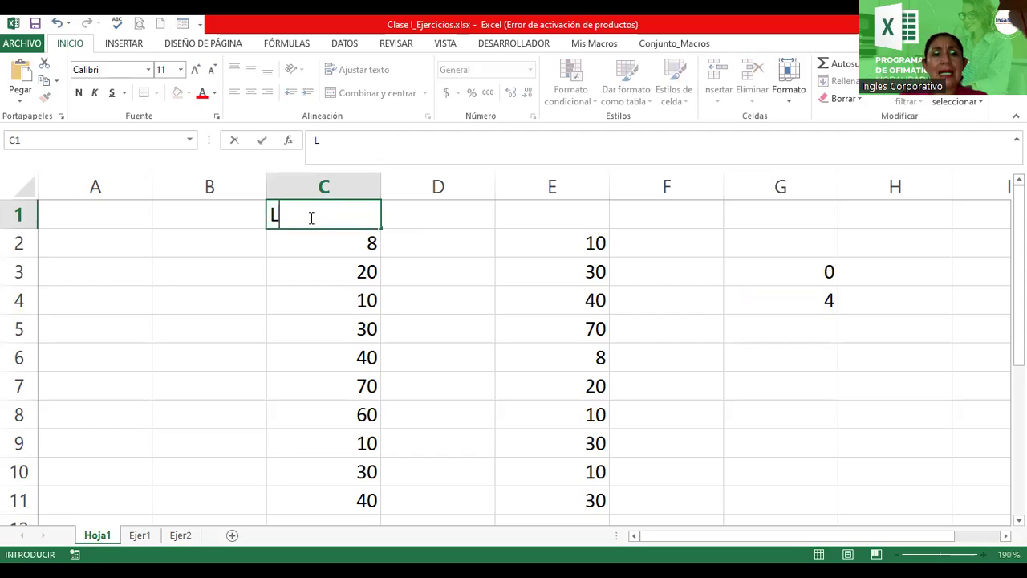
pyautogui.write('ista A')
pyautogui.press('Tab')
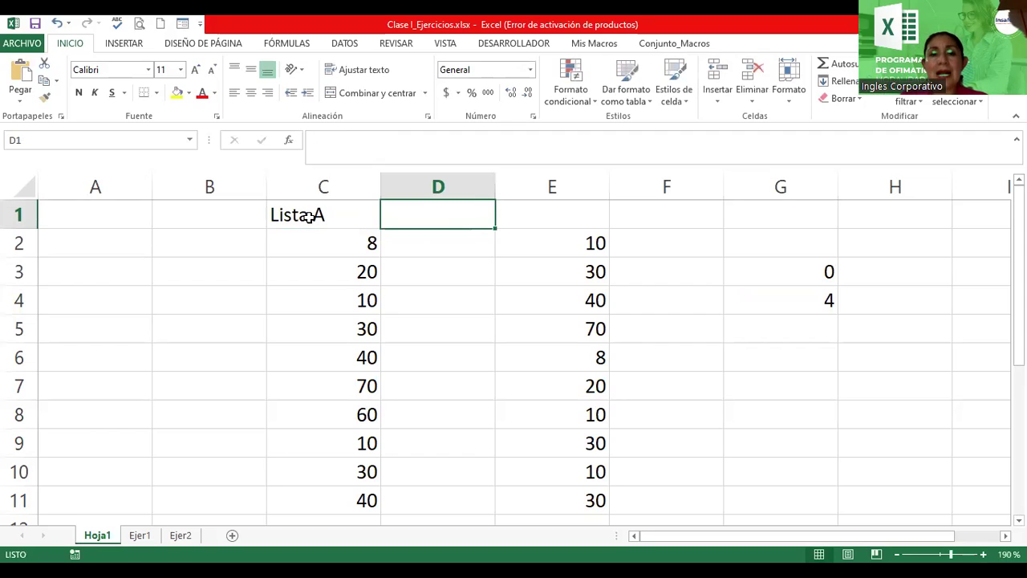
pyautogui.press('Tab')
pyautogui.write('Lista B')
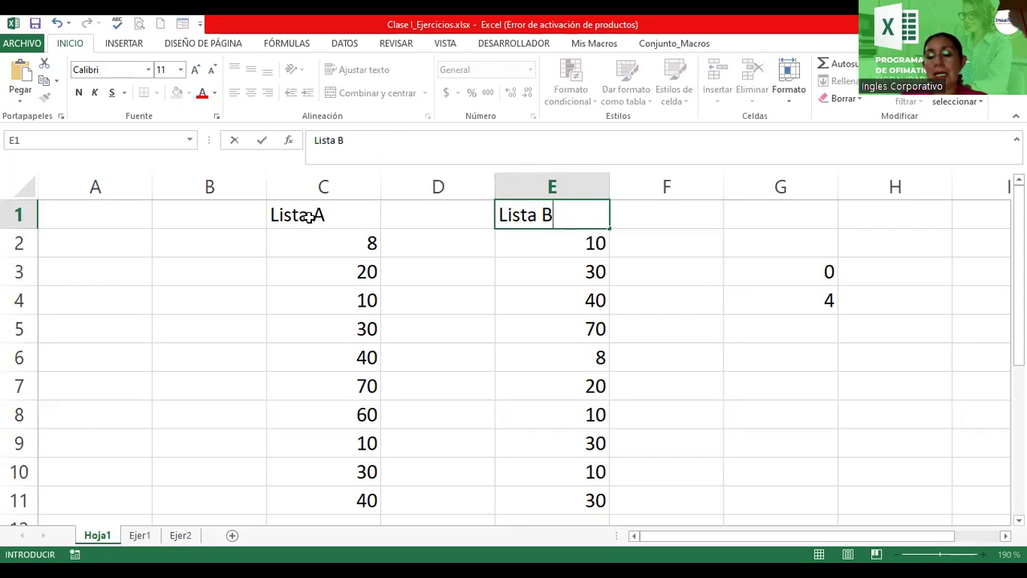
pyautogui.press('Return')
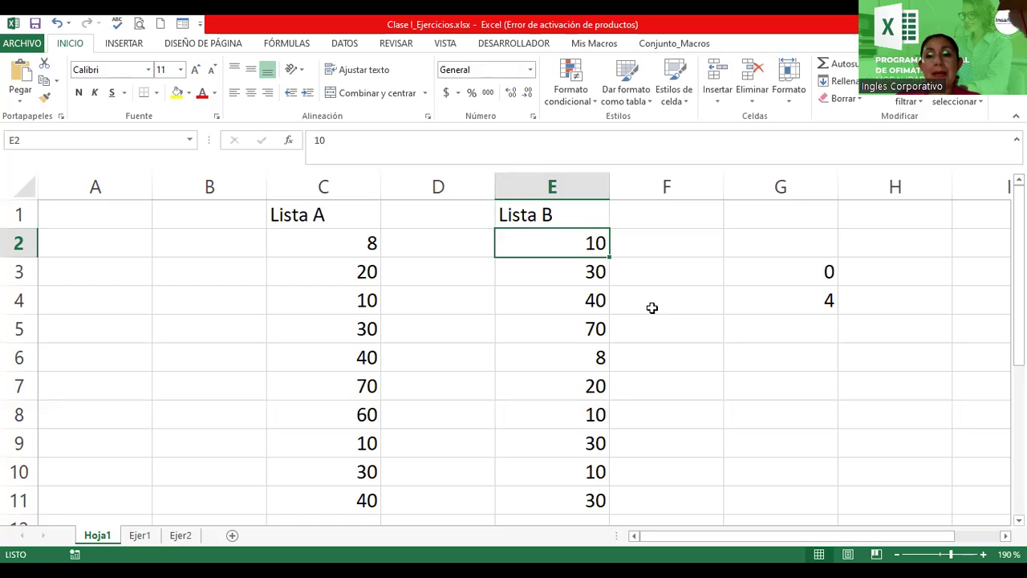
# Enter the label Valor Max in cell B13 below the number lists.
pyautogui.click(1017, 519)
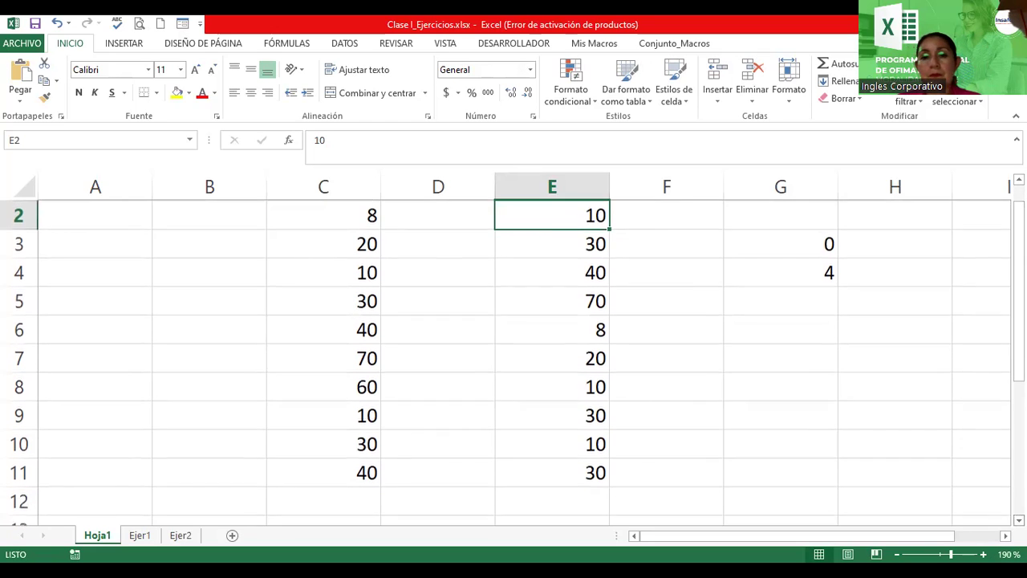
pyautogui.scroll(-3, 310, 391)
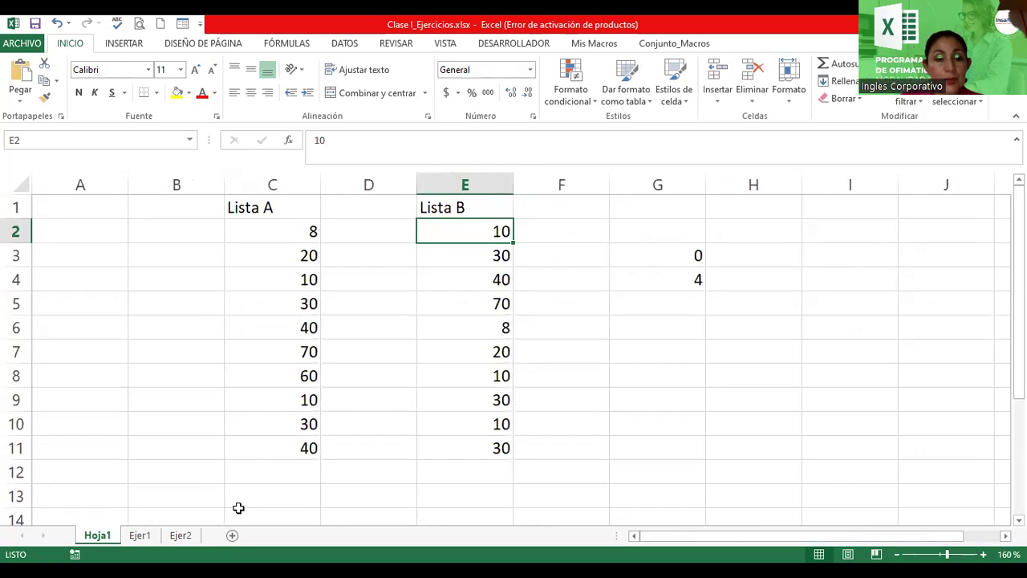
pyautogui.click(174, 474)
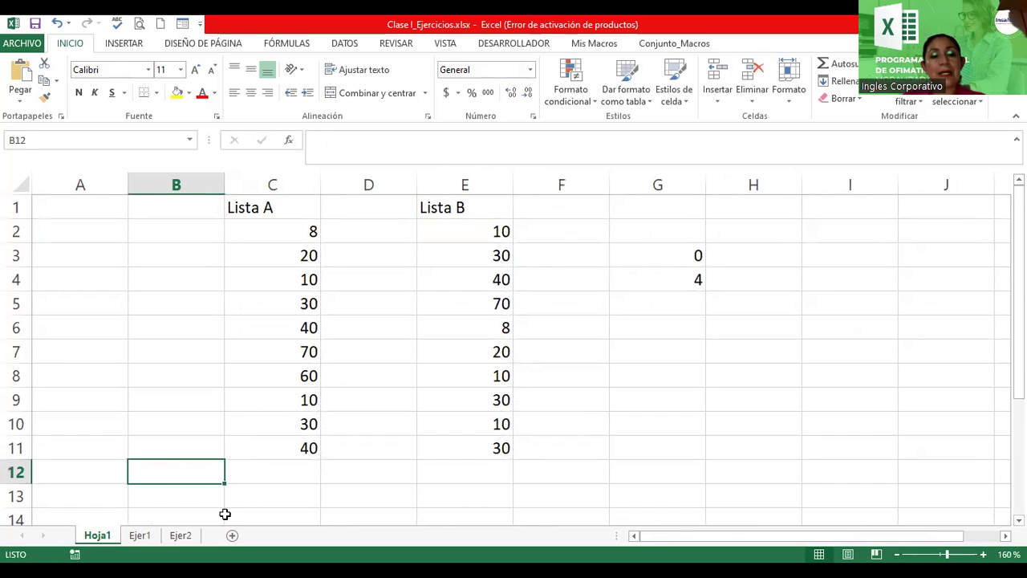
pyautogui.click(185, 494)
pyautogui.write('Valor MAx')
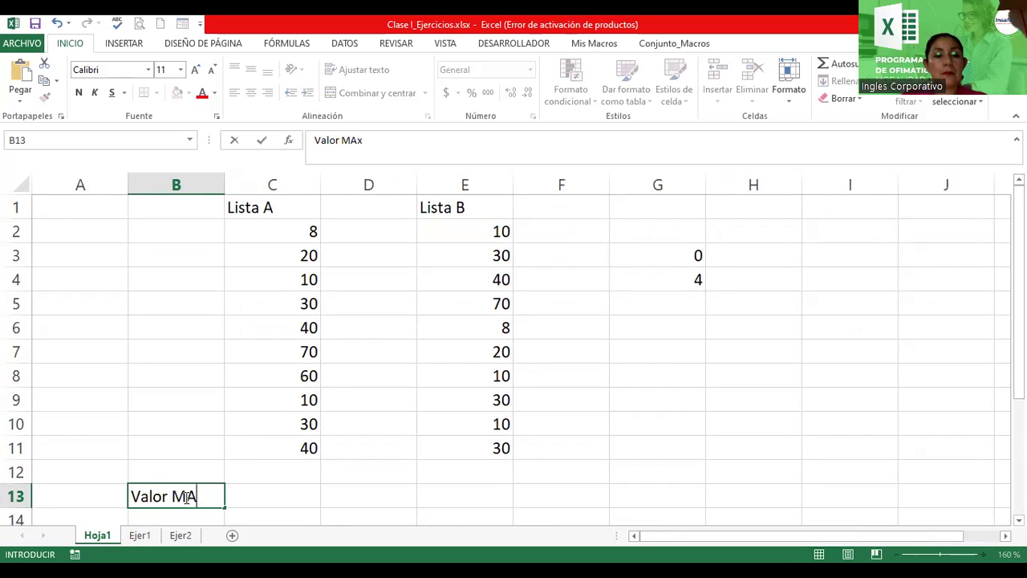
pyautogui.press('BackSpace')
pyautogui.write('ax')
pyautogui.press('Return')
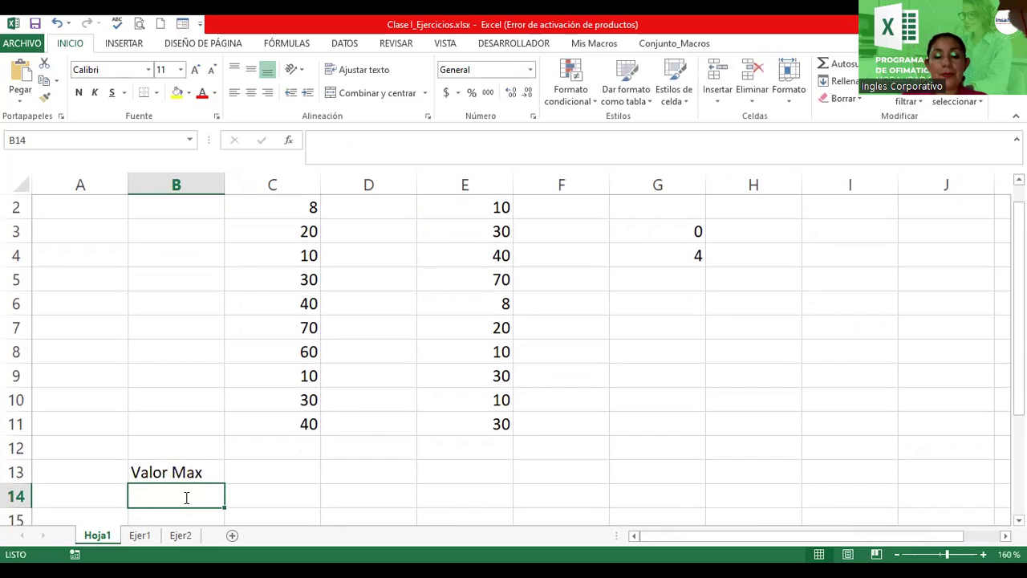
# Enter the label Valor Min in cell B14.
pyautogui.write('alor')
pyautogui.press('BackSpace')
pyautogui.press('BackSpace')
pyautogui.press('BackSpace')
pyautogui.press('BackSpace')
pyautogui.write('Valor Mi')
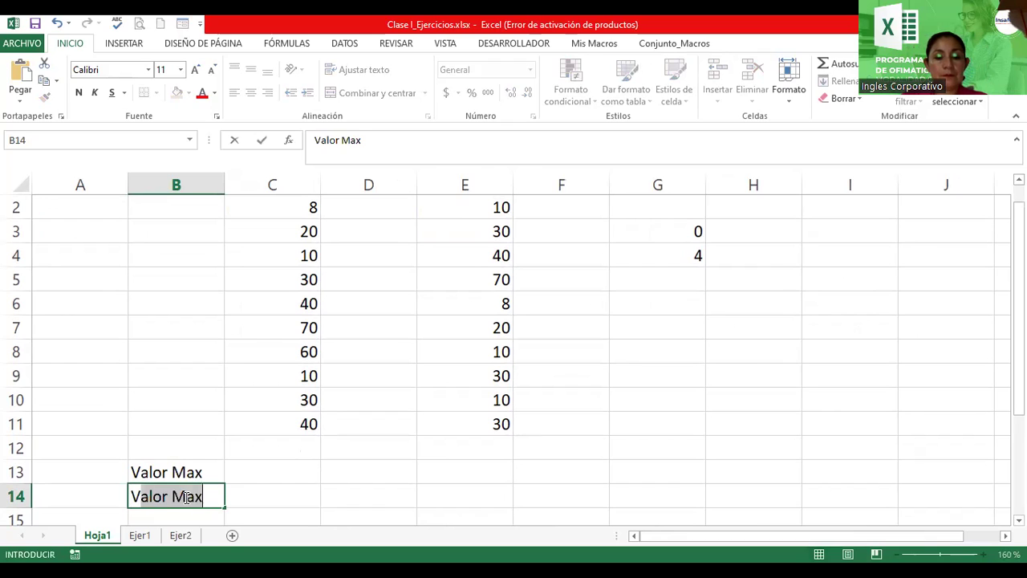
pyautogui.write('n')
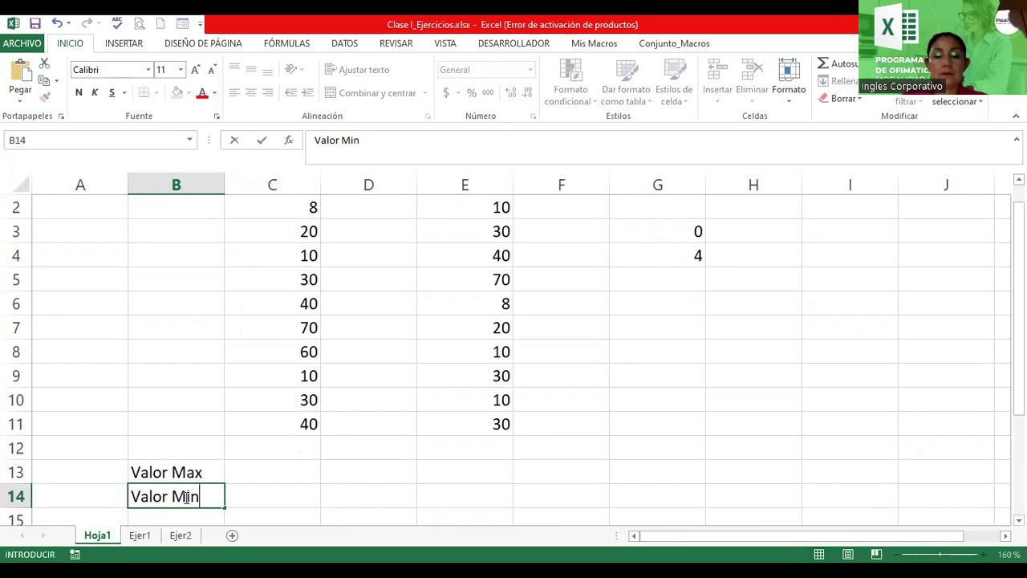
pyautogui.press('Return')
# Add the labels Promedio in cell B15 and Total in cell B16.
pyautogui.write('Promedio')
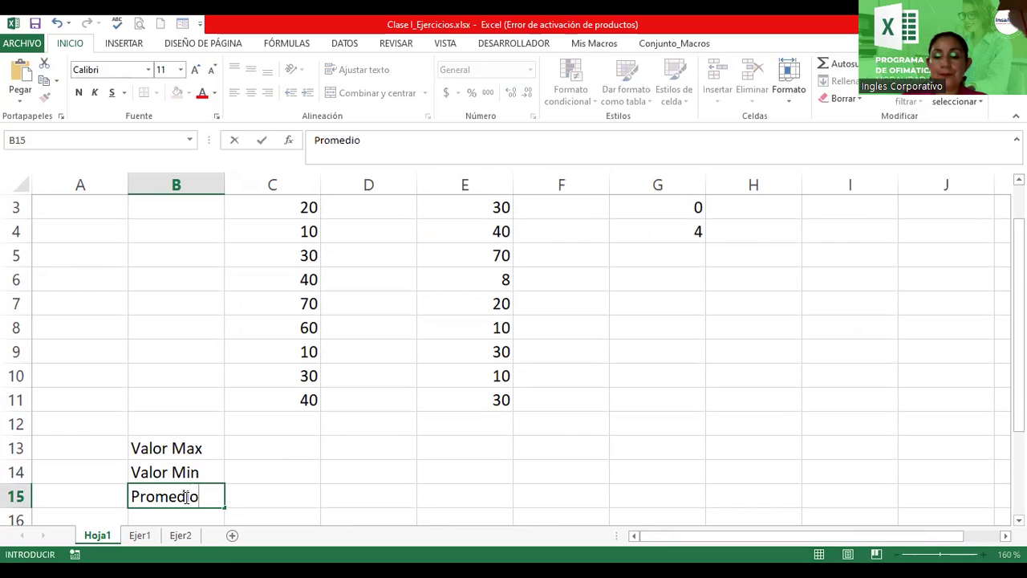
pyautogui.press('Return')
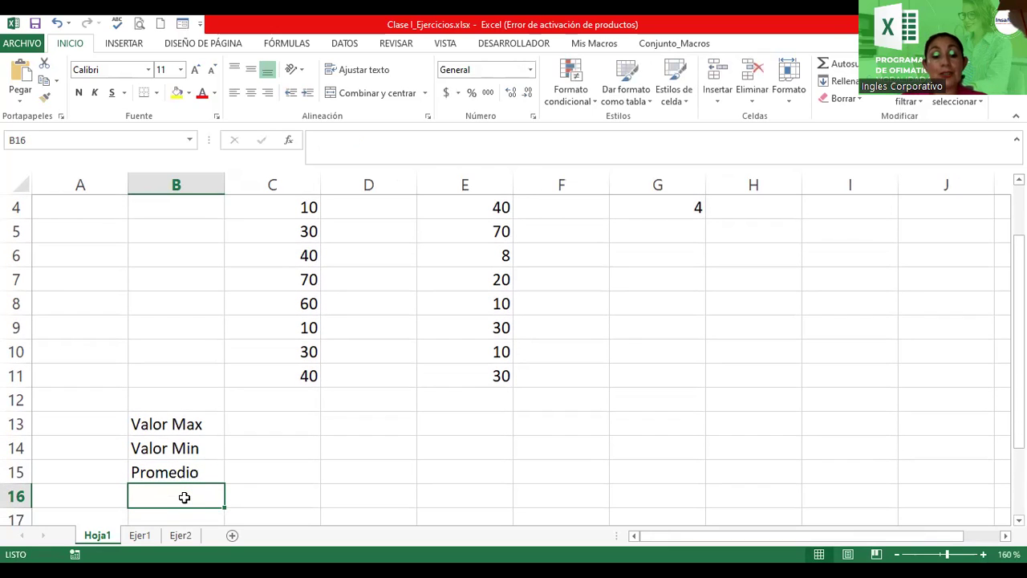
pyautogui.write('Total')
pyautogui.press('Return')
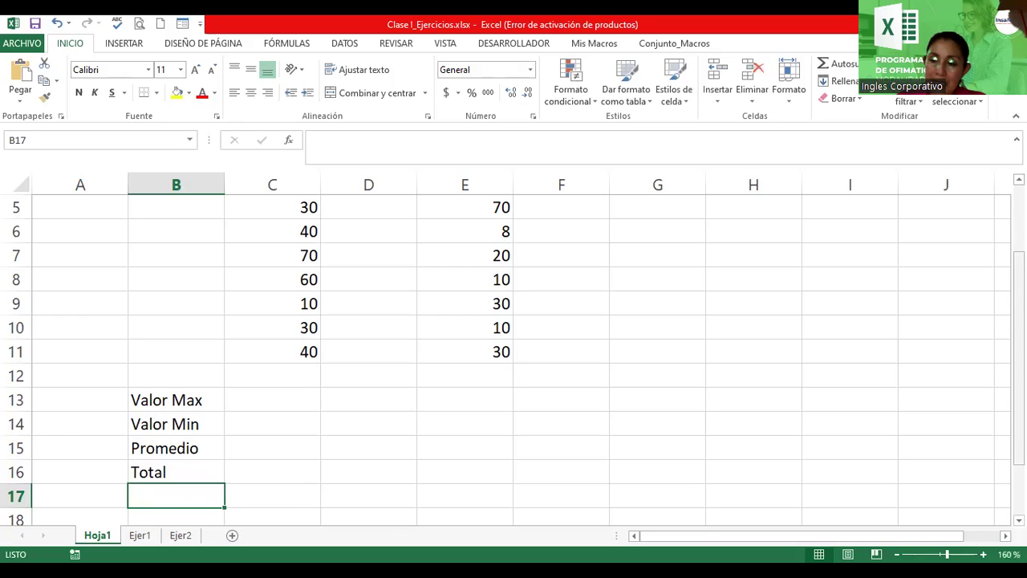
# Open the Insert Function dialog from cell B17 and browse the functions in the Financiera category.
pyautogui.moveTo(1019, 482); pyautogui.dragTo(1019, 431)
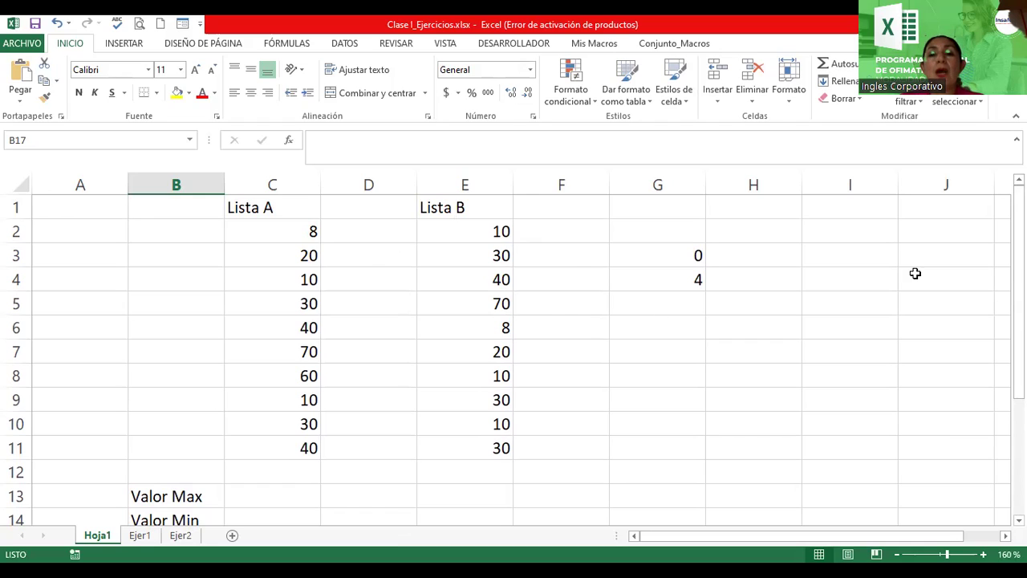
pyautogui.click(291, 142)
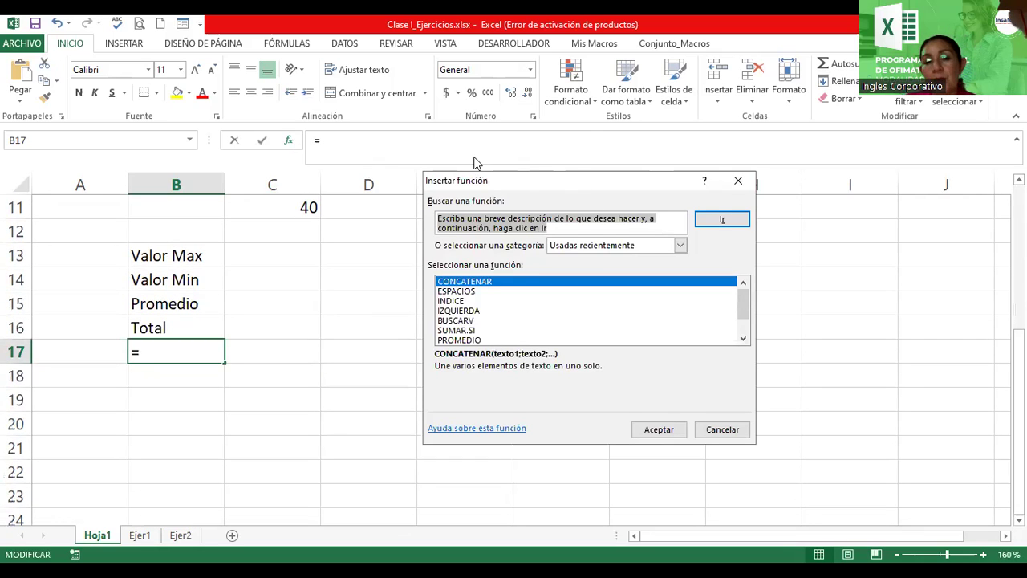
pyautogui.moveTo(481, 180); pyautogui.dragTo(379, 153)
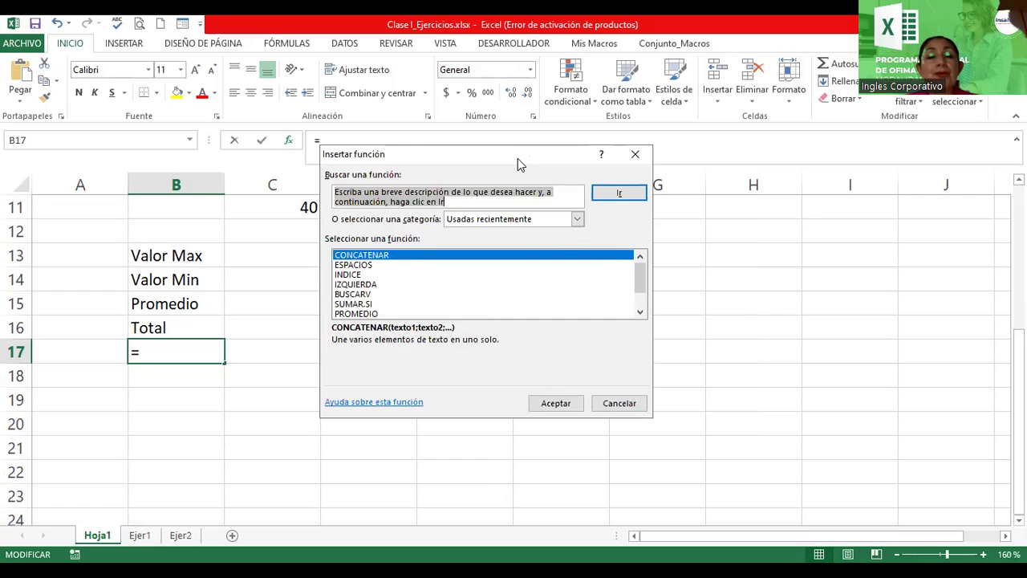
pyautogui.moveTo(518, 158); pyautogui.dragTo(551, 142)
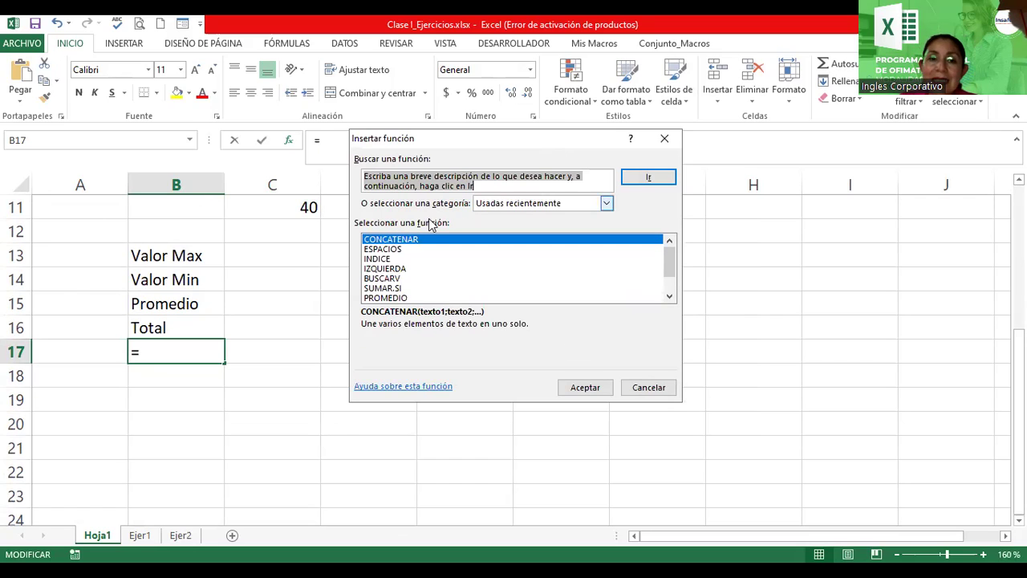
pyautogui.click(608, 204)
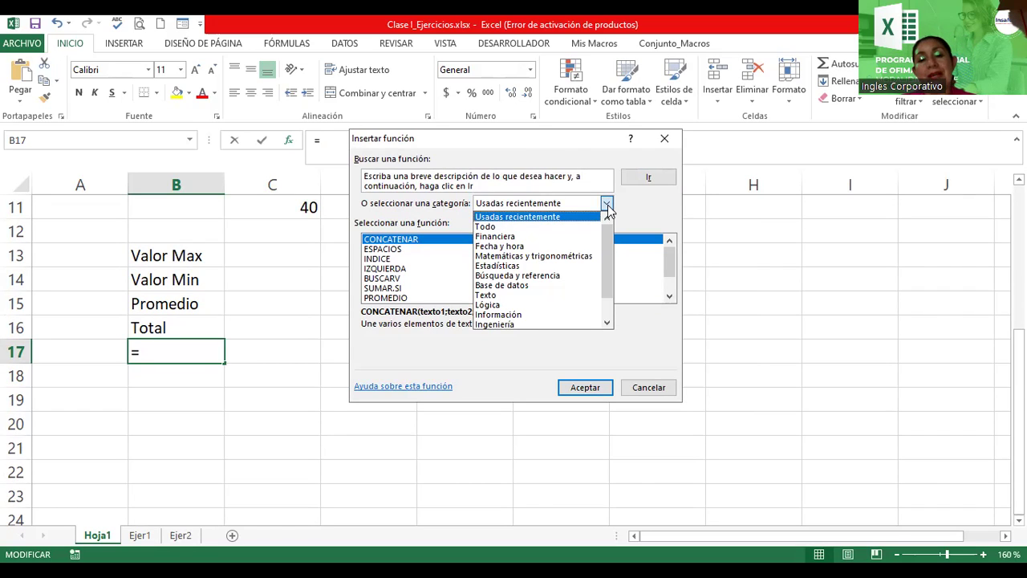
pyautogui.click(510, 238)
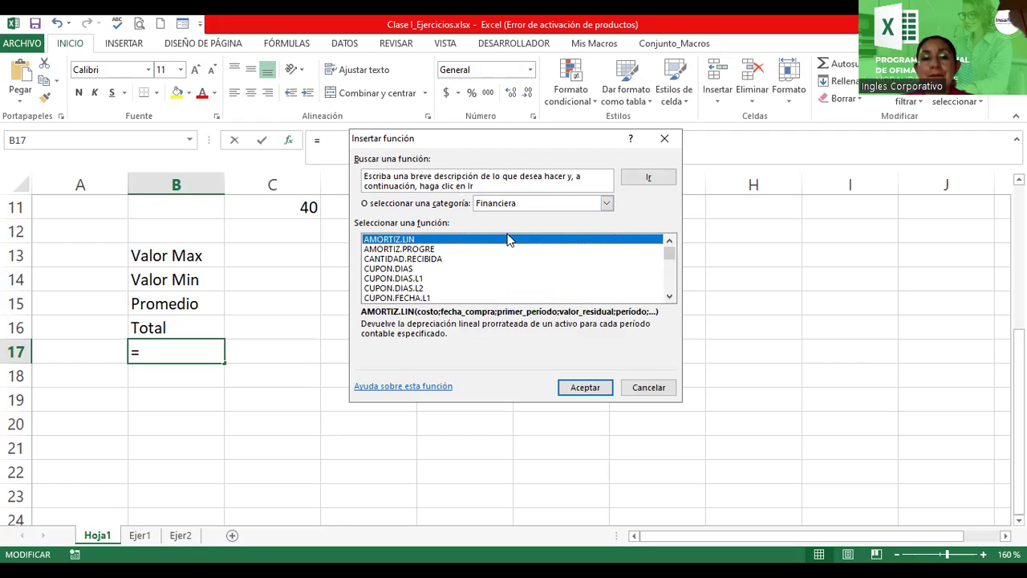
pyautogui.click(669, 297)
pyautogui.moveTo(669, 297); pyautogui.dragTo(669, 296)
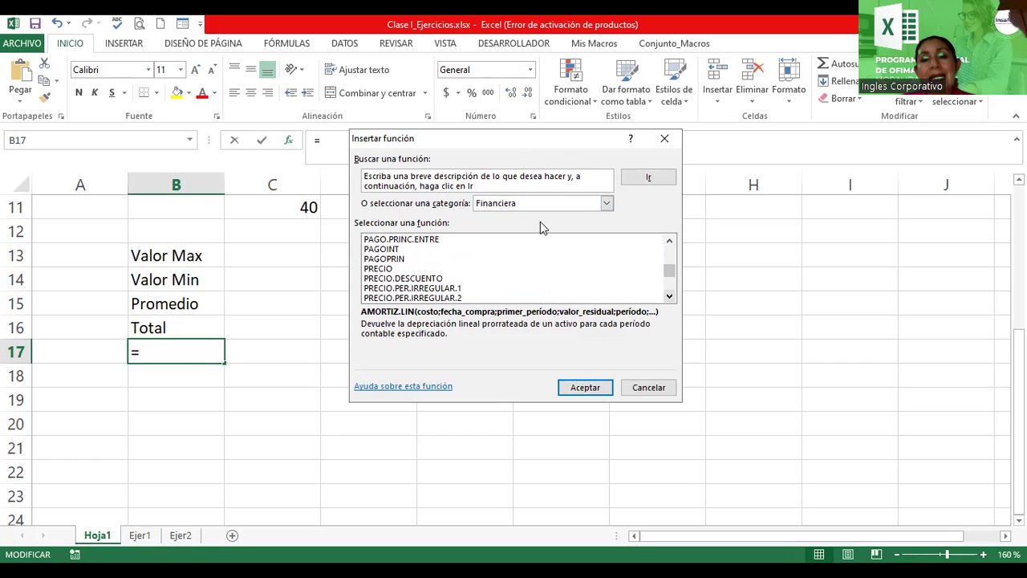
# Switch the function category to Fecha y hora and look through its functions.
pyautogui.click(606, 203)
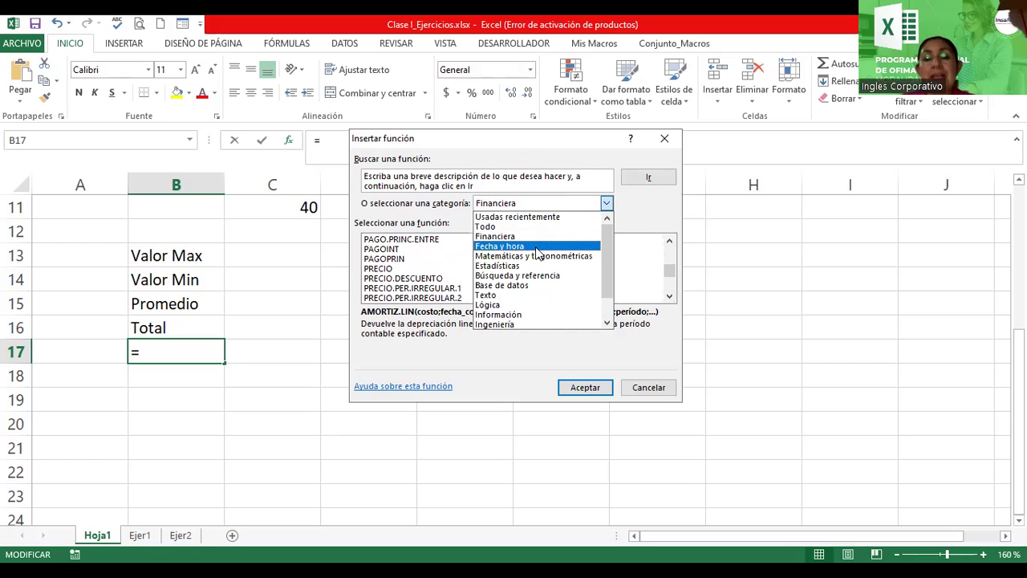
pyautogui.click(536, 249)
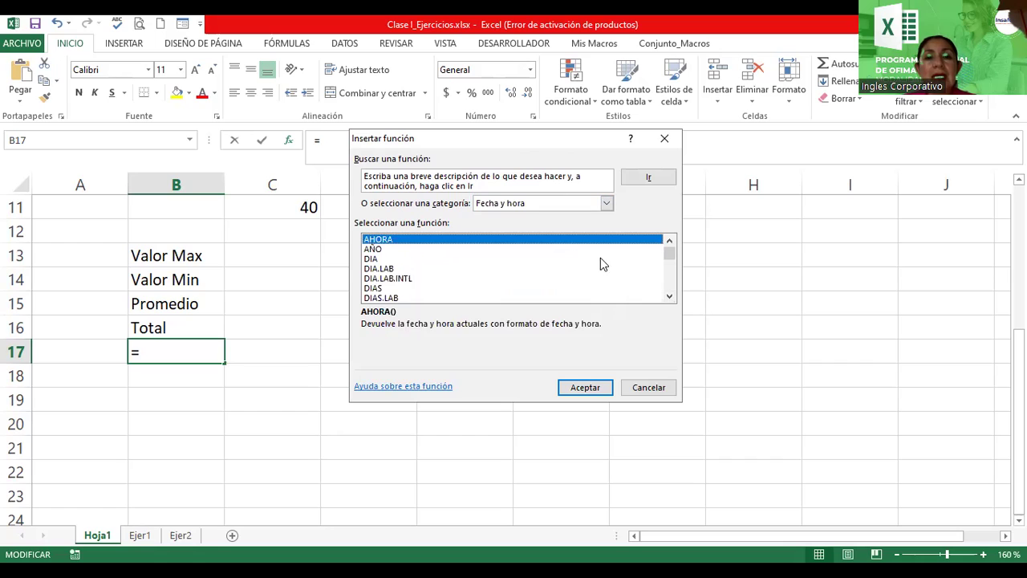
pyautogui.click(670, 297)
pyautogui.click(669, 296)
pyautogui.click(670, 296)
pyautogui.click(670, 297)
pyautogui.click(670, 297)
pyautogui.click(669, 297)
pyautogui.click(669, 296)
pyautogui.click(670, 297)
pyautogui.click(670, 297)
pyautogui.click(670, 297)
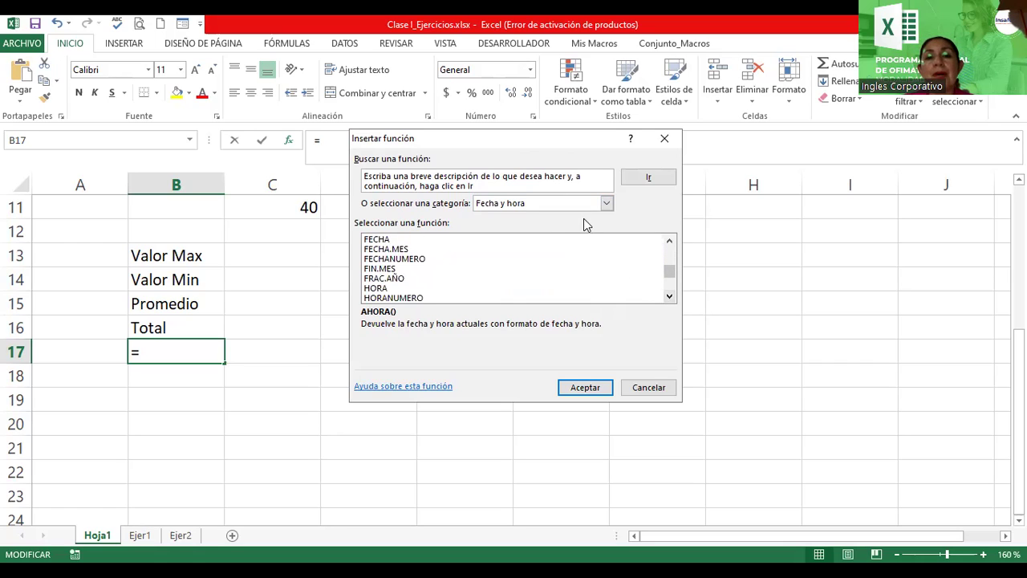
# Switch the function category to Matemáticas y trigonométricas and look through its functions.
pyautogui.click(607, 203)
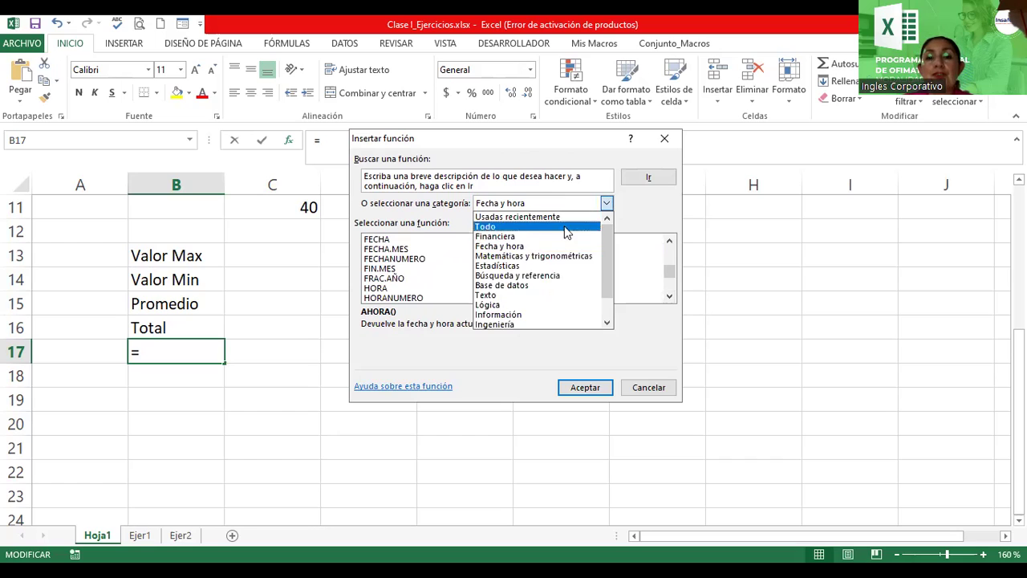
pyautogui.click(537, 256)
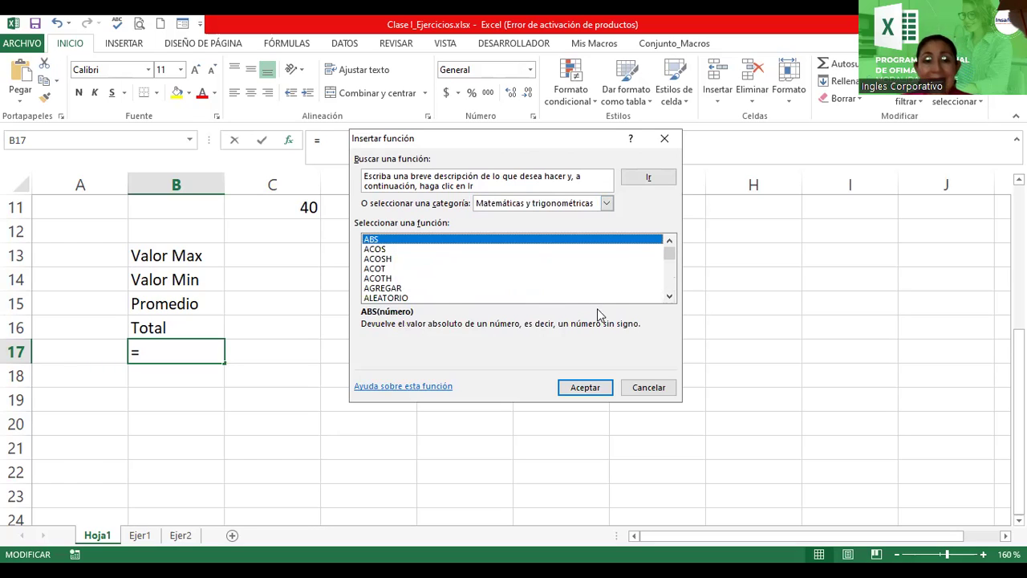
pyautogui.click(669, 297)
pyautogui.click(670, 297)
pyautogui.click(670, 298)
pyautogui.click(670, 298)
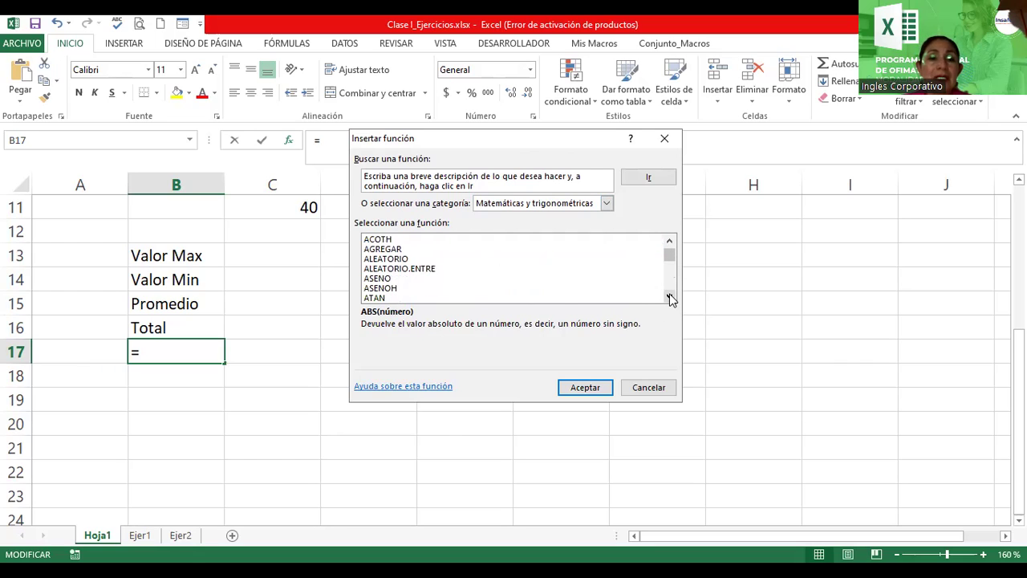
pyautogui.click(670, 297)
pyautogui.click(670, 297)
pyautogui.click(670, 297)
pyautogui.click(670, 298)
pyautogui.click(669, 298)
pyautogui.click(670, 298)
pyautogui.click(670, 297)
pyautogui.click(670, 298)
pyautogui.click(669, 298)
pyautogui.click(670, 298)
pyautogui.click(670, 298)
pyautogui.click(670, 298)
pyautogui.click(669, 298)
pyautogui.click(670, 297)
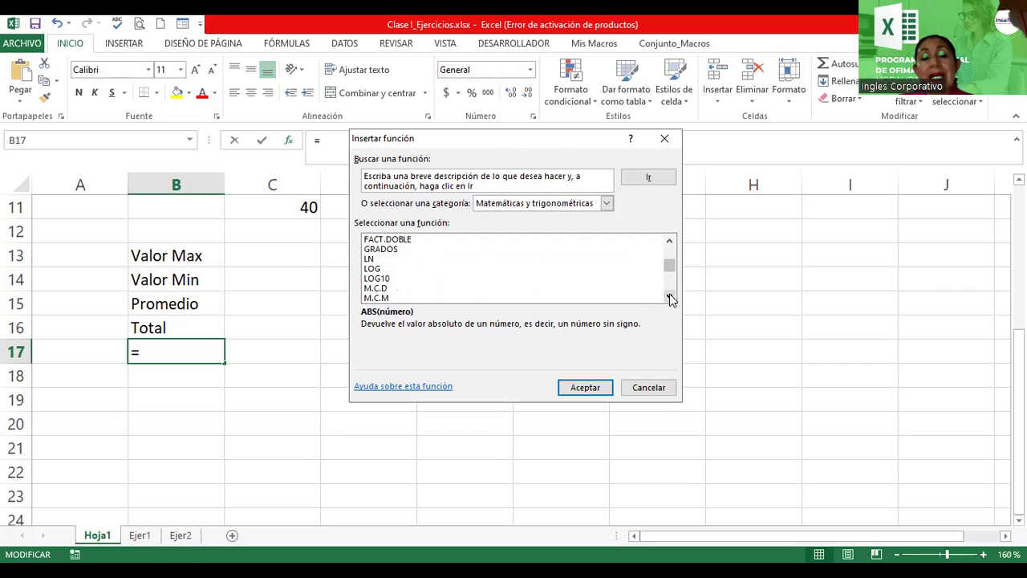
# Switch the function category to Estadísticas and look through its functions.
pyautogui.click(608, 204)
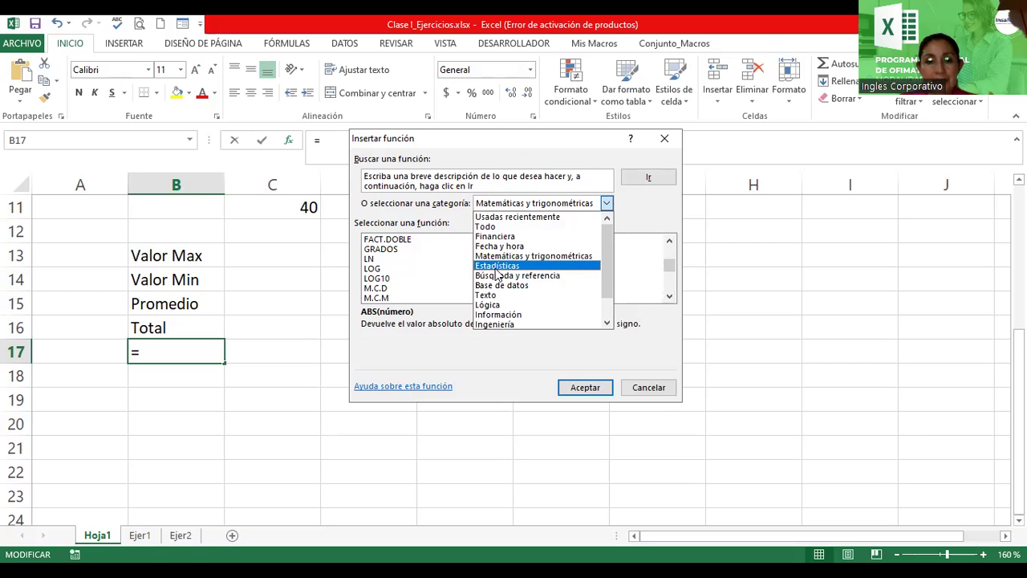
pyautogui.click(497, 266)
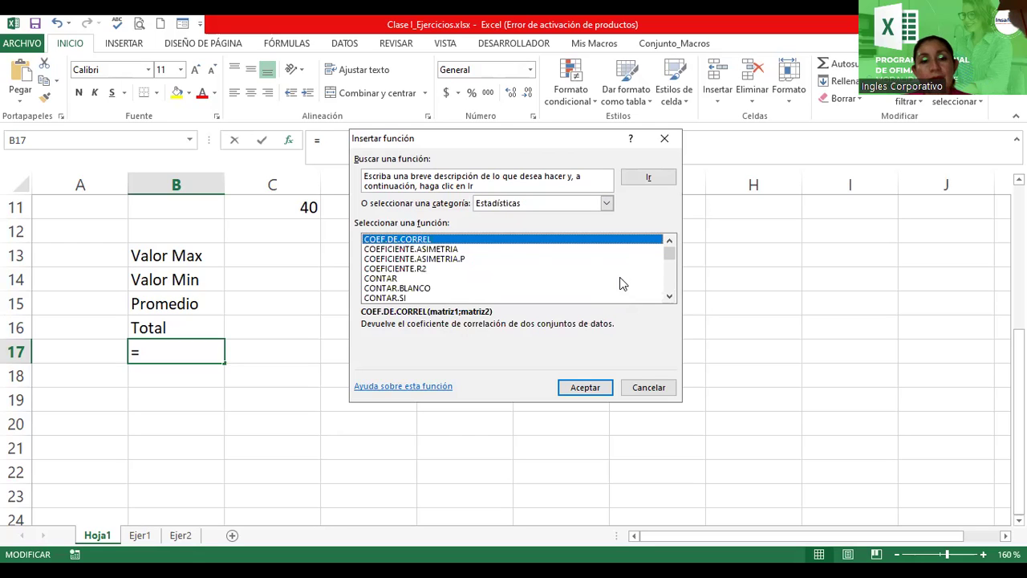
pyautogui.click(670, 297)
pyautogui.click(669, 297)
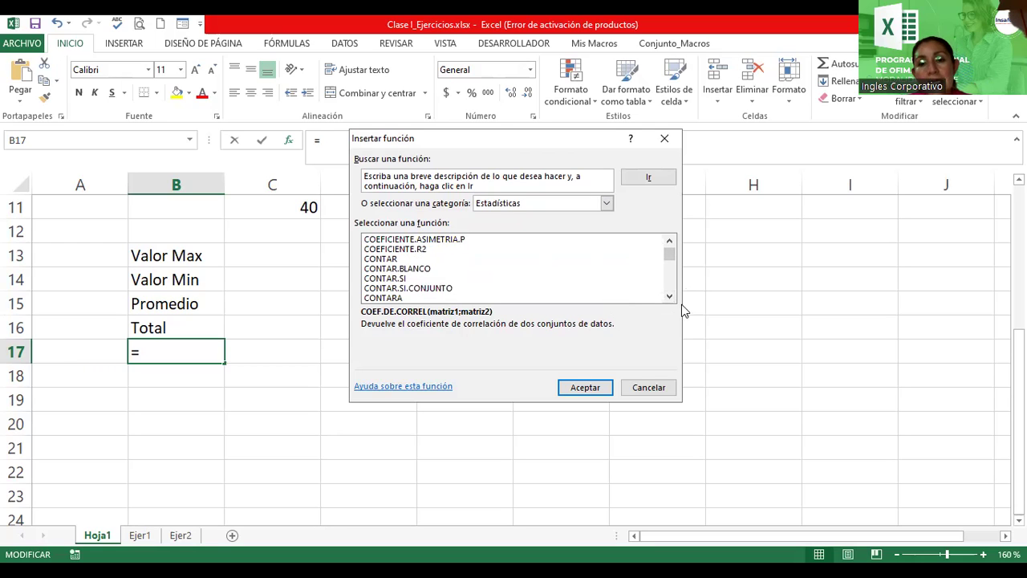
pyautogui.click(669, 297)
pyautogui.click(669, 297)
pyautogui.click(669, 297)
pyautogui.click(669, 297)
pyautogui.click(669, 296)
pyautogui.click(669, 297)
pyautogui.click(669, 297)
pyautogui.click(669, 297)
pyautogui.click(669, 297)
pyautogui.click(669, 297)
pyautogui.click(669, 297)
pyautogui.click(669, 297)
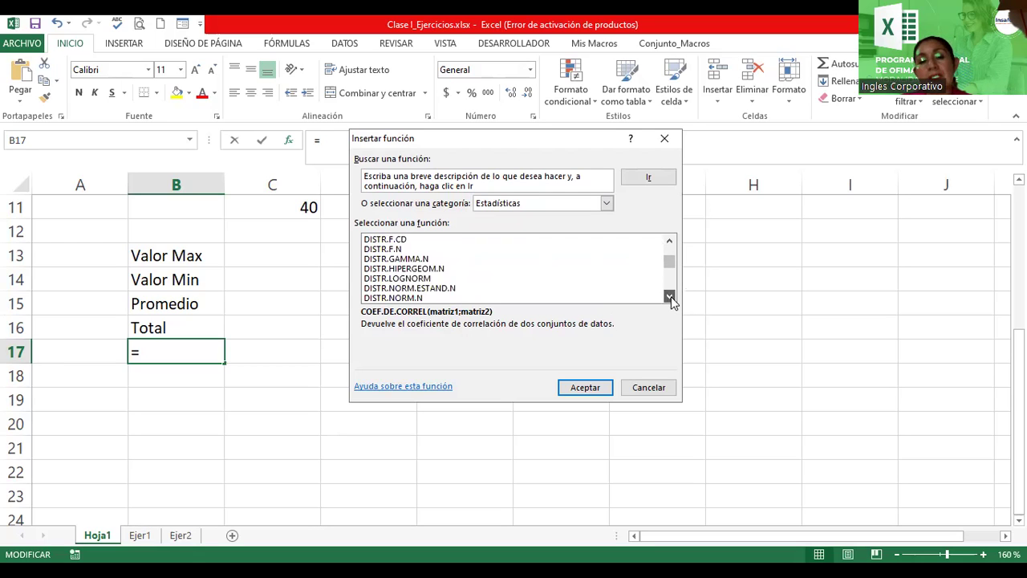
pyautogui.click(669, 297)
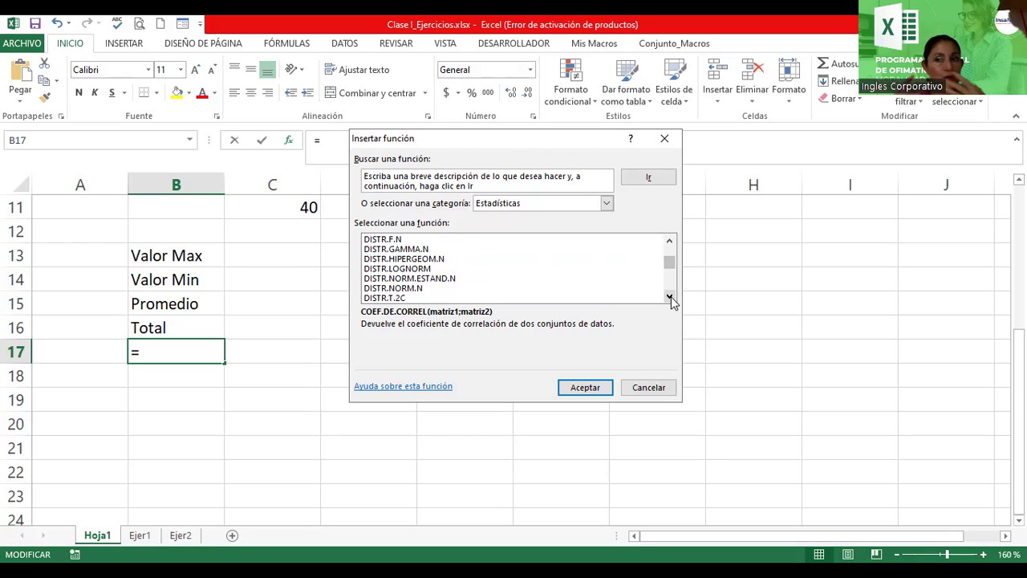
# Look through the functions of the Búsqueda y referencia category, then reopen the category list to review the other categories.
pyautogui.click(608, 203)
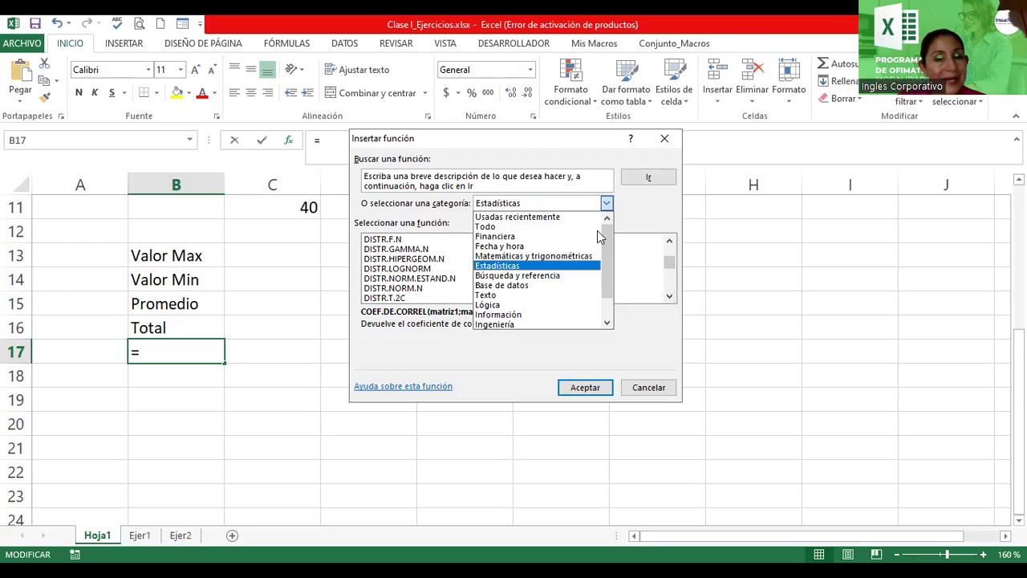
pyautogui.click(565, 277)
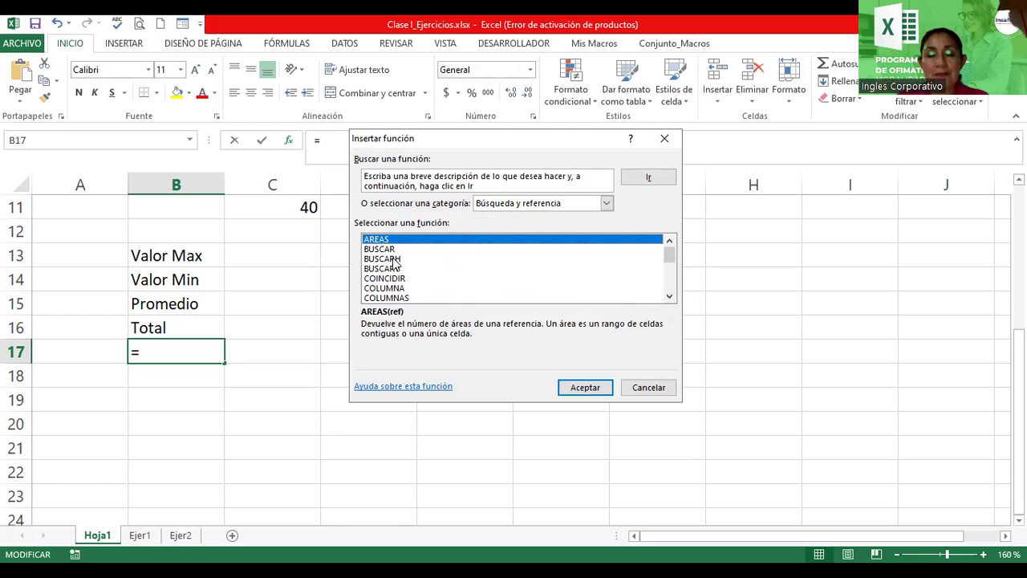
pyautogui.click(669, 298)
pyautogui.click(669, 298)
pyautogui.click(669, 297)
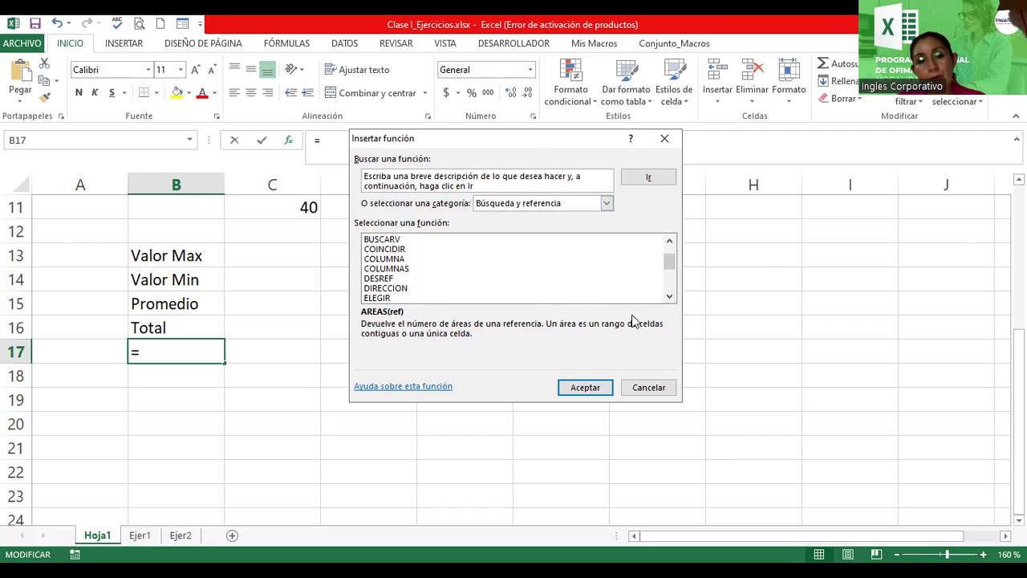
pyautogui.click(669, 297)
pyautogui.click(669, 297)
pyautogui.click(669, 298)
pyautogui.click(669, 298)
pyautogui.click(669, 298)
pyautogui.click(669, 298)
pyautogui.click(669, 298)
pyautogui.click(669, 297)
pyautogui.click(669, 298)
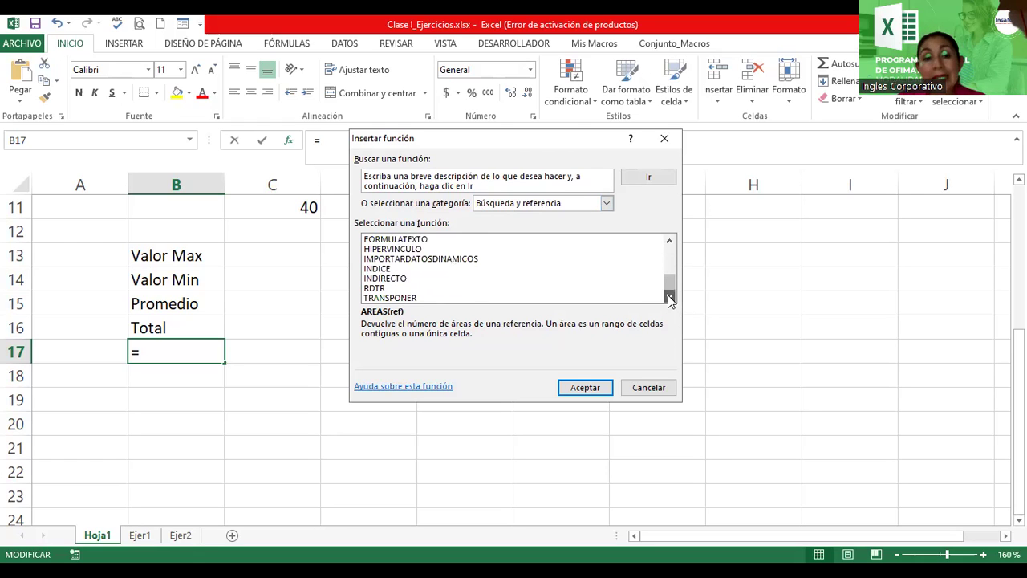
pyautogui.click(568, 205)
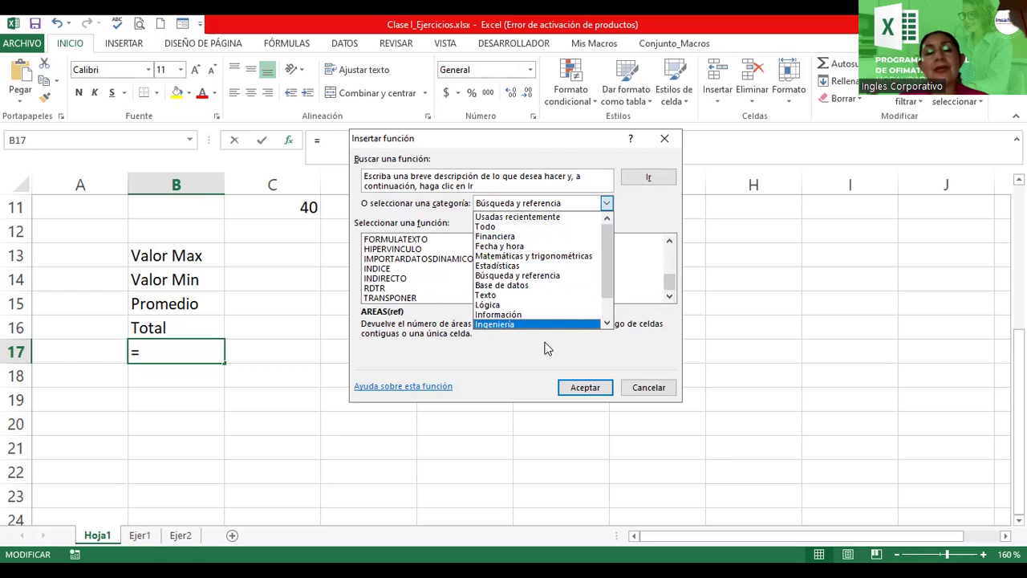
pyautogui.moveTo(603, 270); pyautogui.dragTo(616, 233)
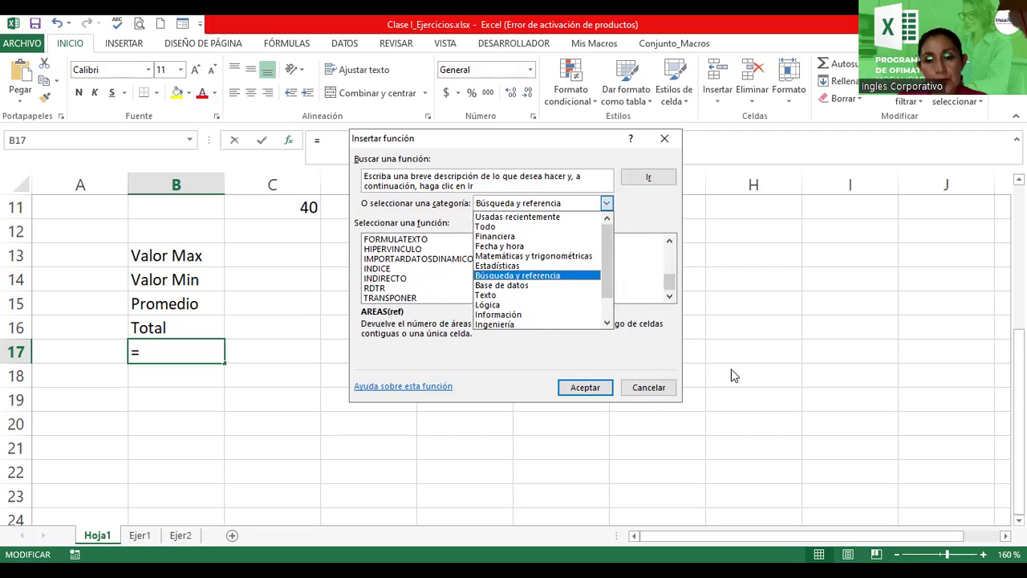
# Cancel the function insertion and bring up the library of function categories.
pyautogui.click(648, 388)
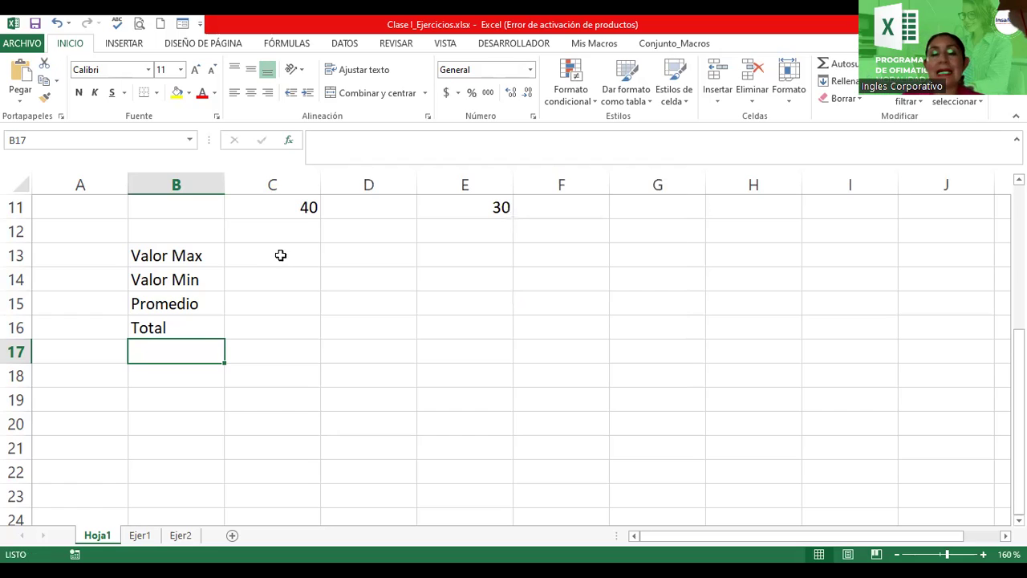
pyautogui.click(285, 46)
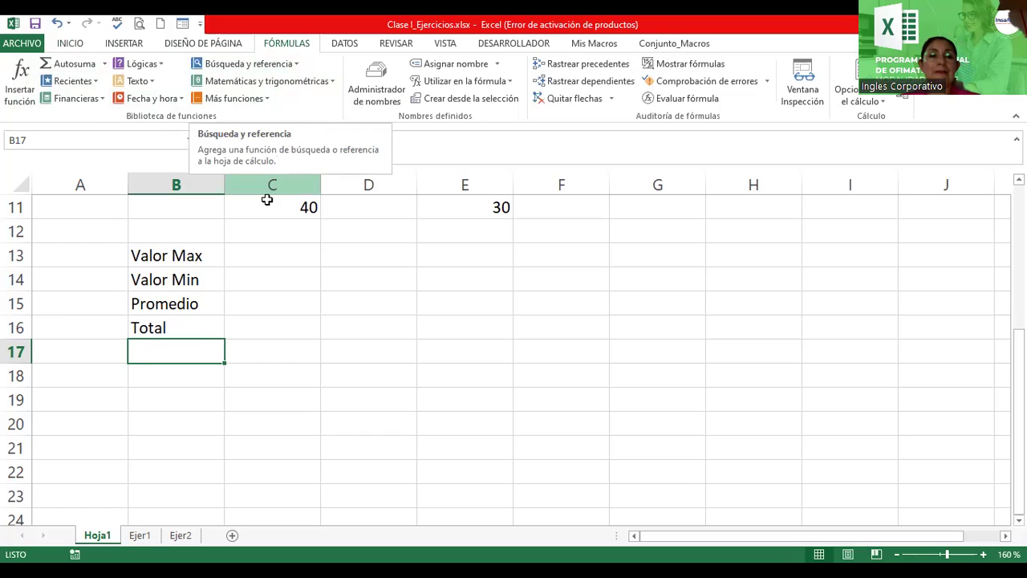
# Calculate the maximum of Lista A in C13 with the MAX function over the range C2:C11.
pyautogui.click(275, 253)
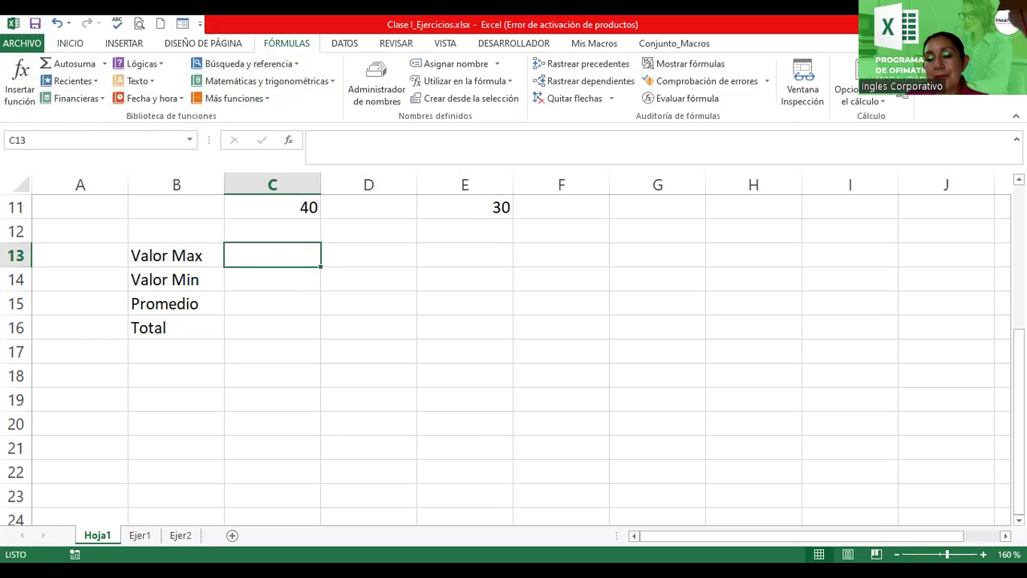
pyautogui.click(947, 554)
pyautogui.scroll(2, 725, 478)
pyautogui.keyDown('ctrl'); pyautogui.scroll(-2, 726, 478); pyautogui.keyUp('ctrl')
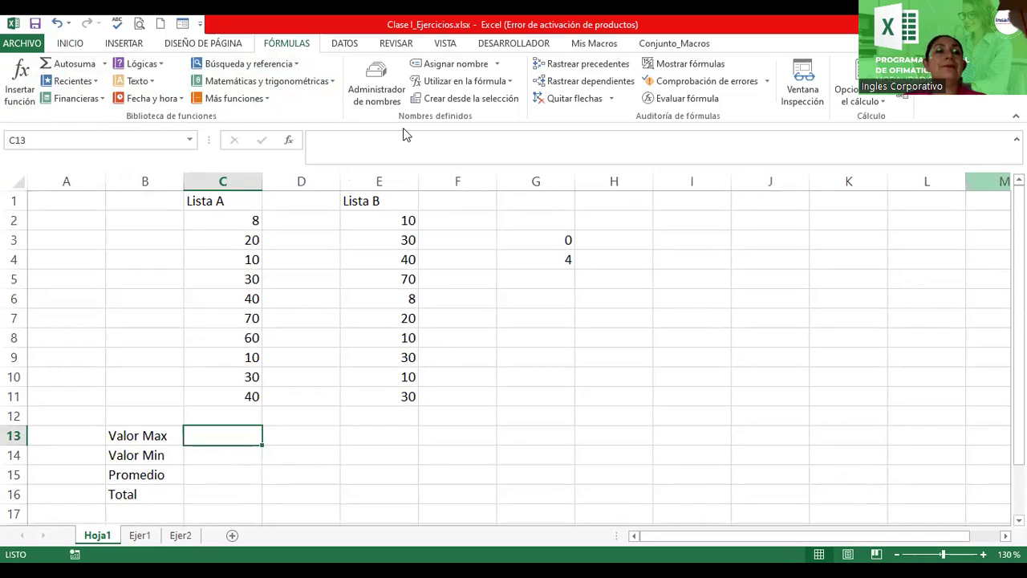
pyautogui.click(69, 44)
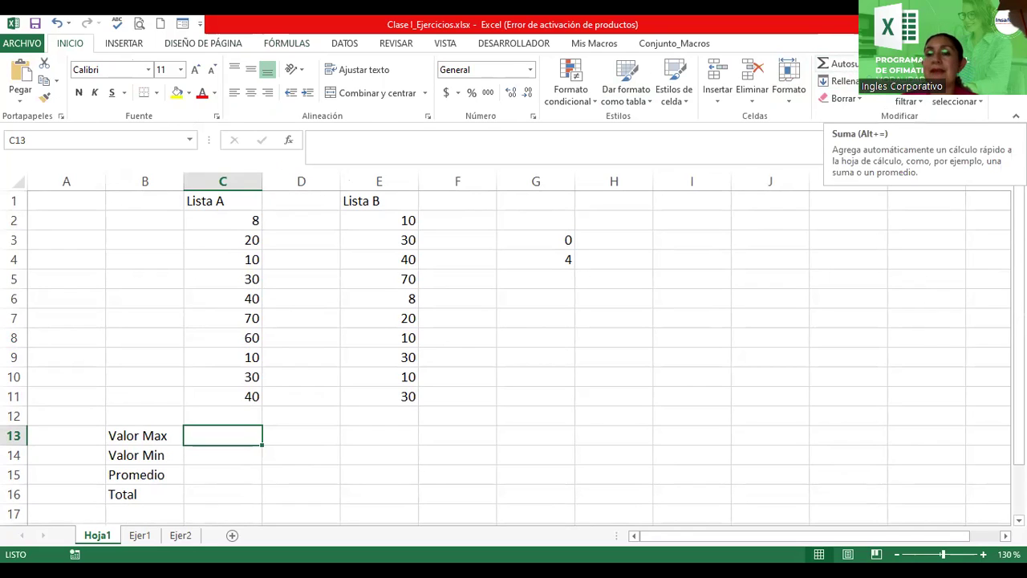
pyautogui.click(872, 64)
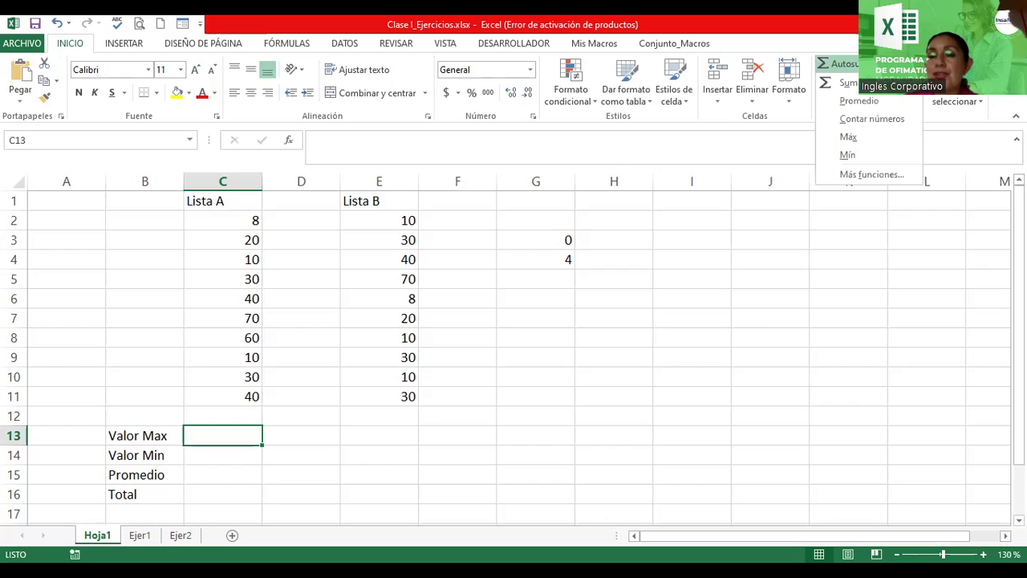
pyautogui.click(849, 138)
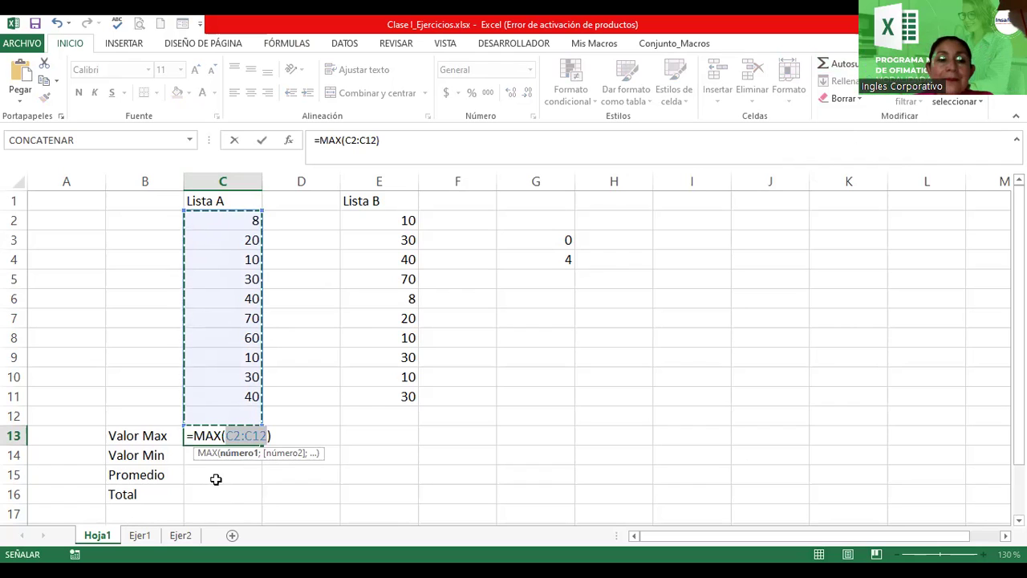
pyautogui.moveTo(267, 435); pyautogui.dragTo(227, 435)
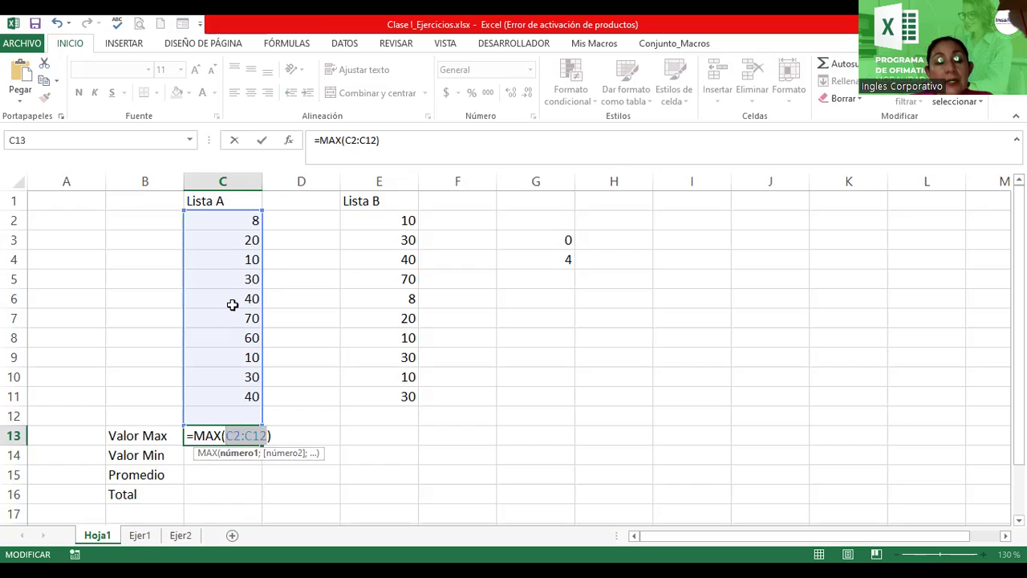
pyautogui.moveTo(234, 220); pyautogui.dragTo(235, 240)
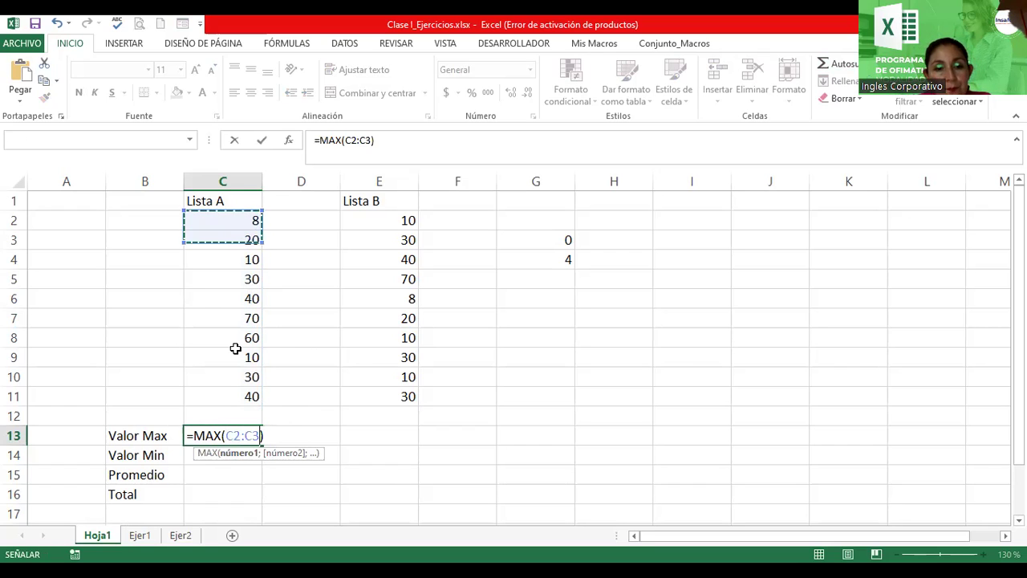
pyautogui.moveTo(233, 394); pyautogui.dragTo(233, 394)
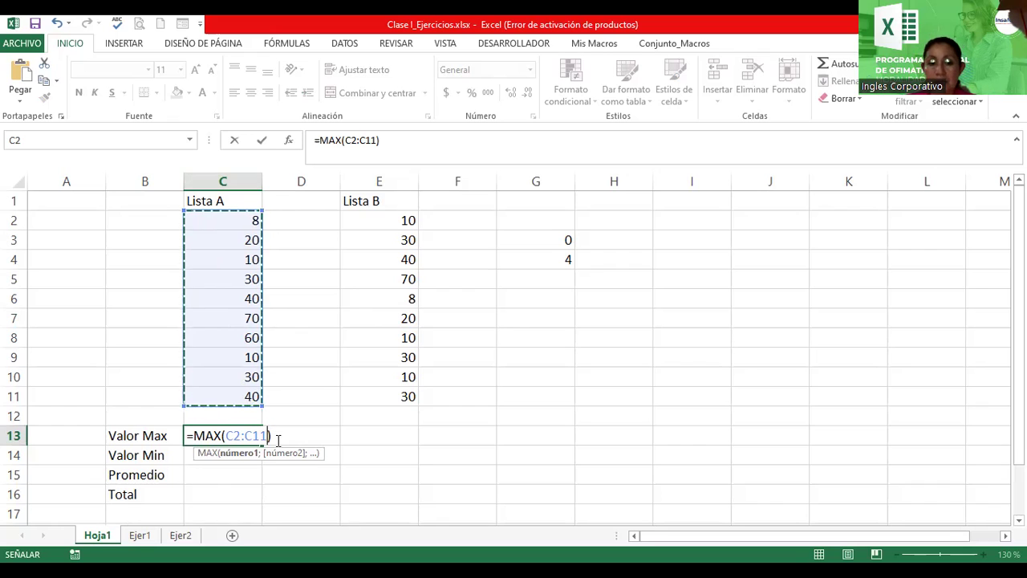
pyautogui.press('Return')
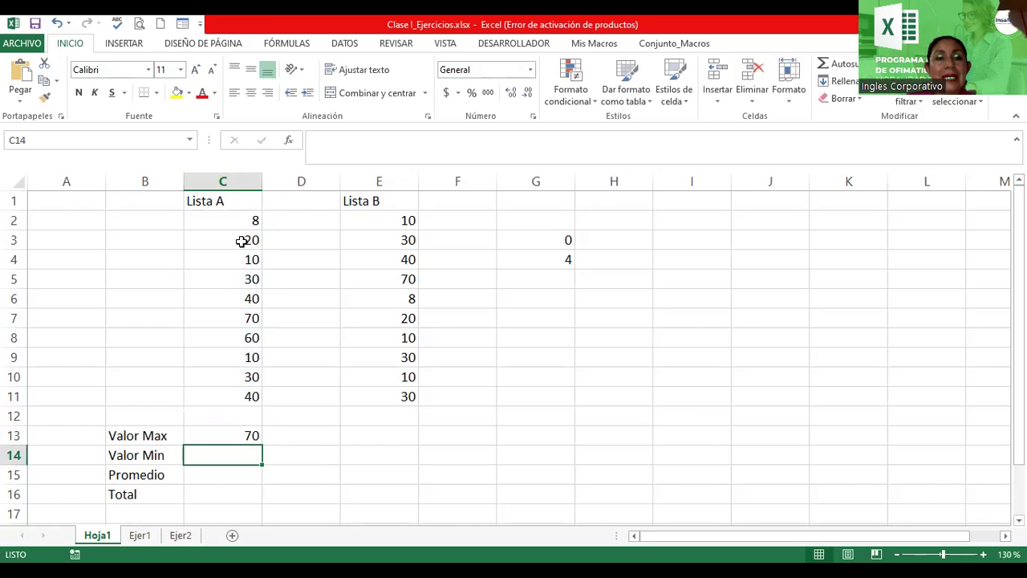
# Make the Lista A values in C2:C11 bold and center them horizontally.
pyautogui.moveTo(236, 220); pyautogui.dragTo(243, 391)
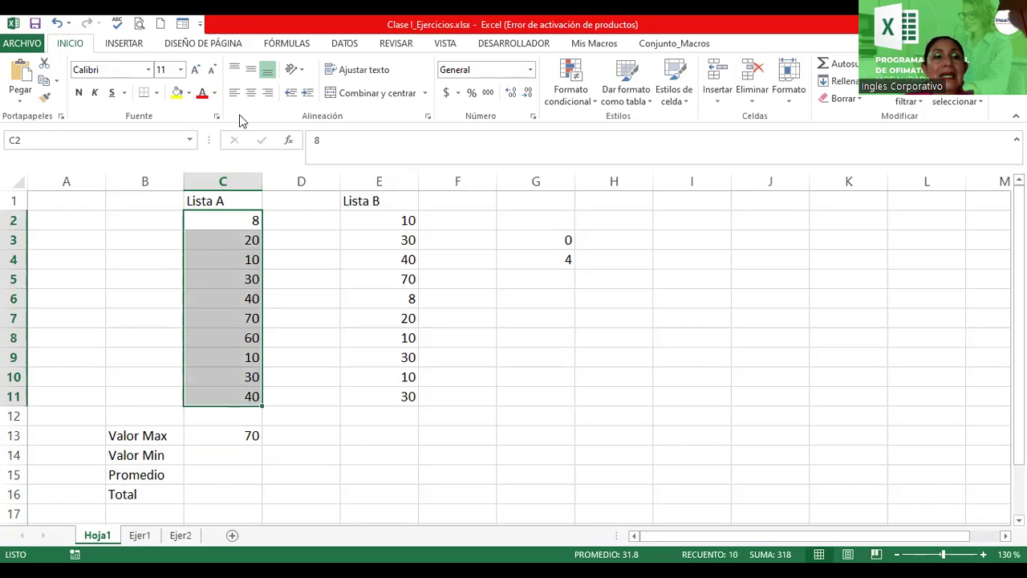
pyautogui.click(79, 92)
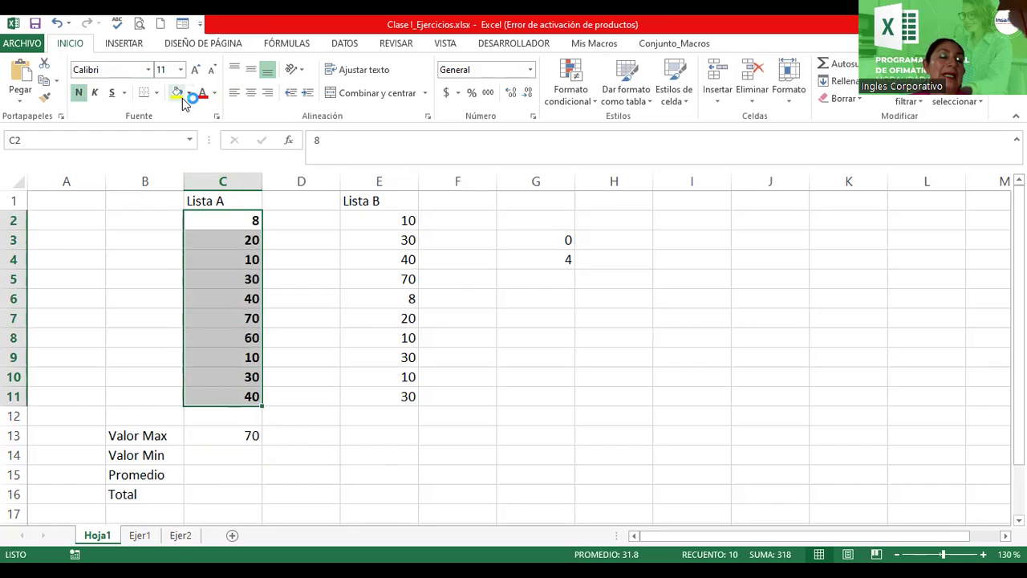
pyautogui.click(251, 92)
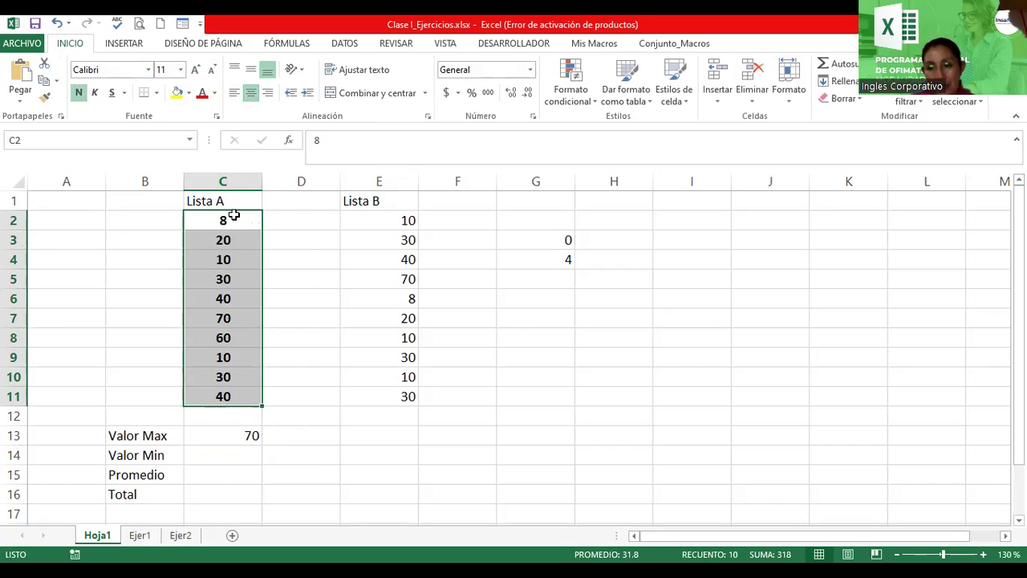
pyautogui.click(245, 262)
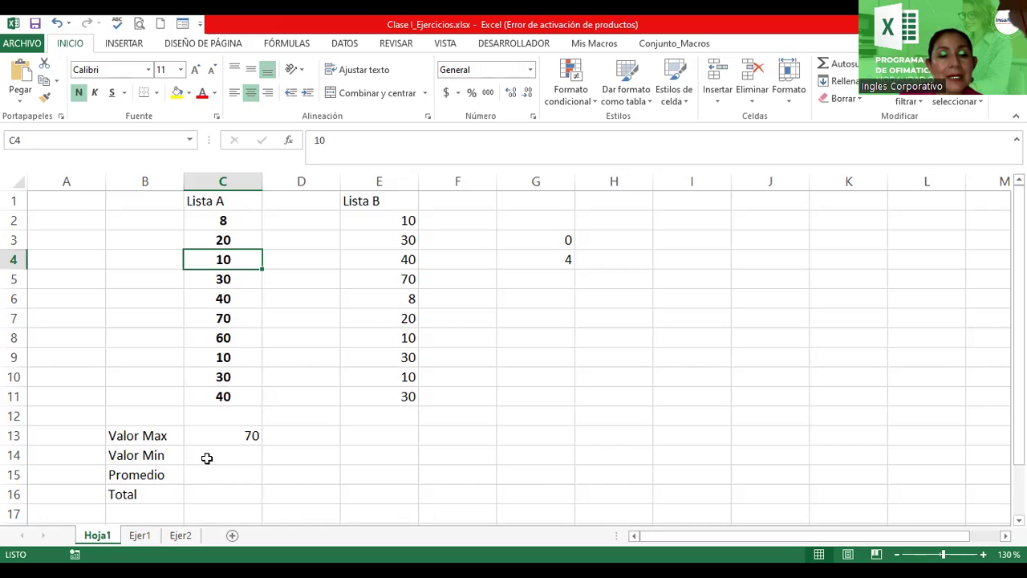
# Calculate the minimum of Lista A in C14 with the MIN function over C2:C11.
pyautogui.click(208, 457)
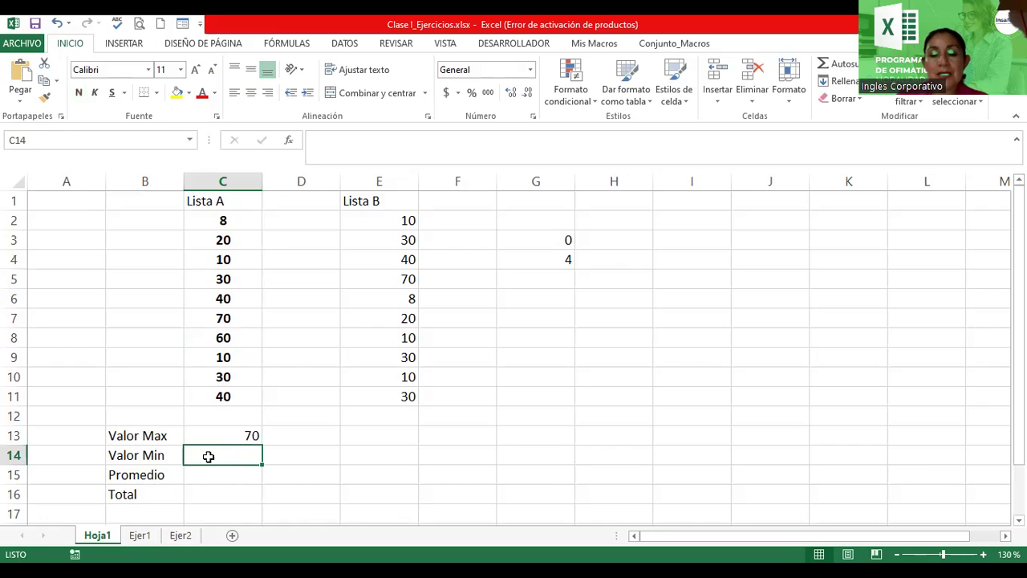
pyautogui.write('=min(')
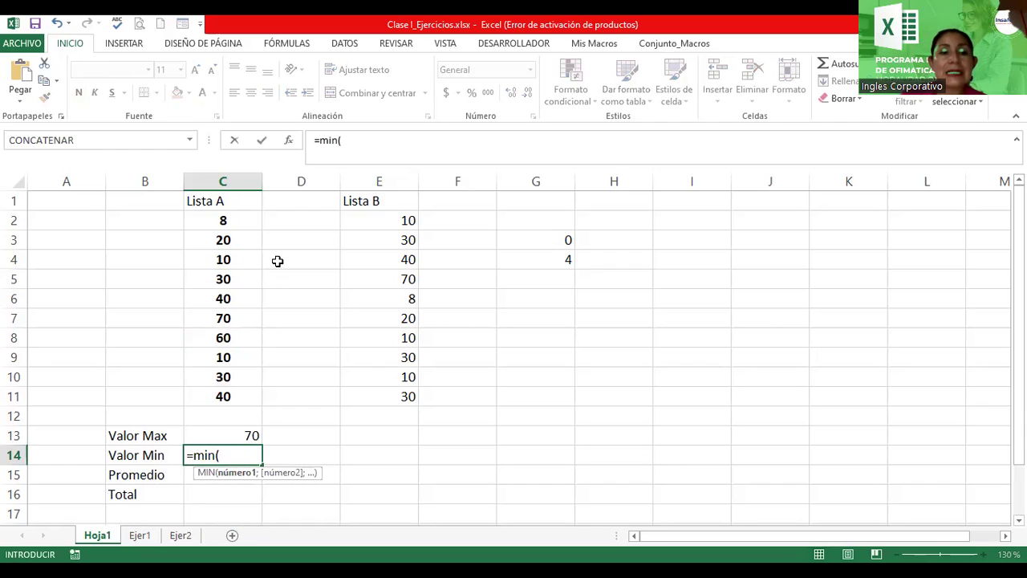
pyautogui.click(223, 218)
pyautogui.moveTo(226, 327); pyautogui.dragTo(228, 393)
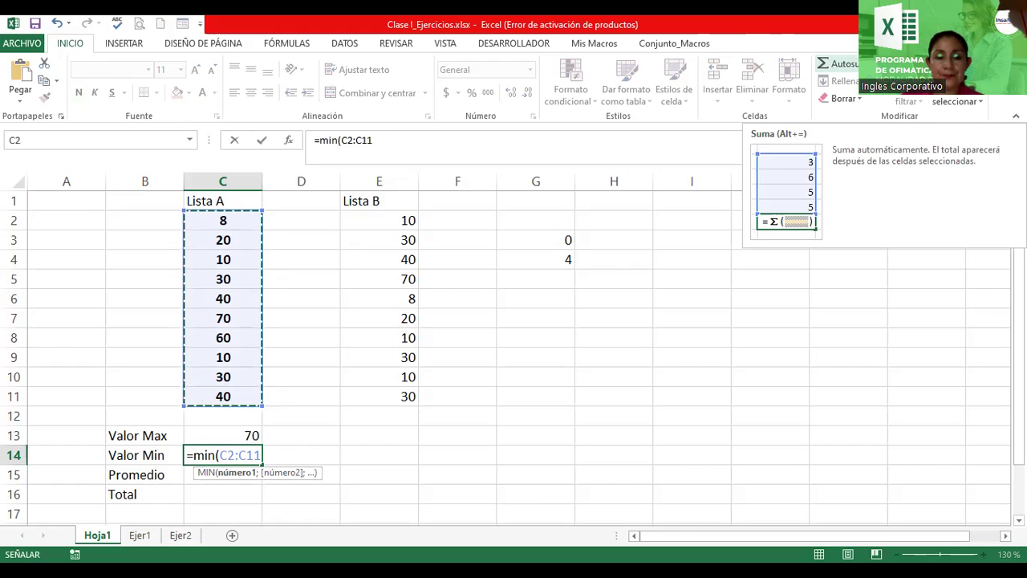
pyautogui.press('Return')
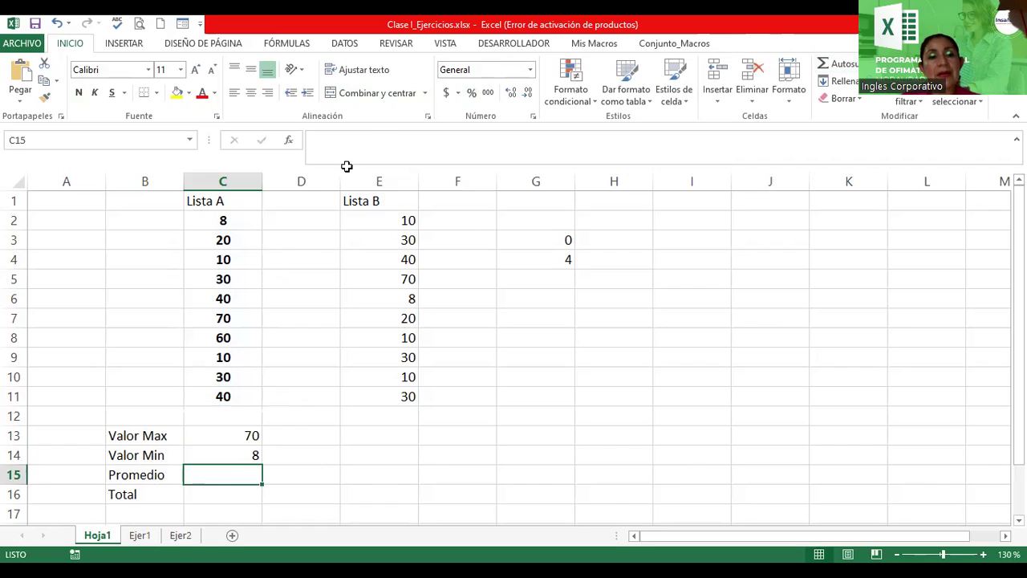
pyautogui.click(229, 236)
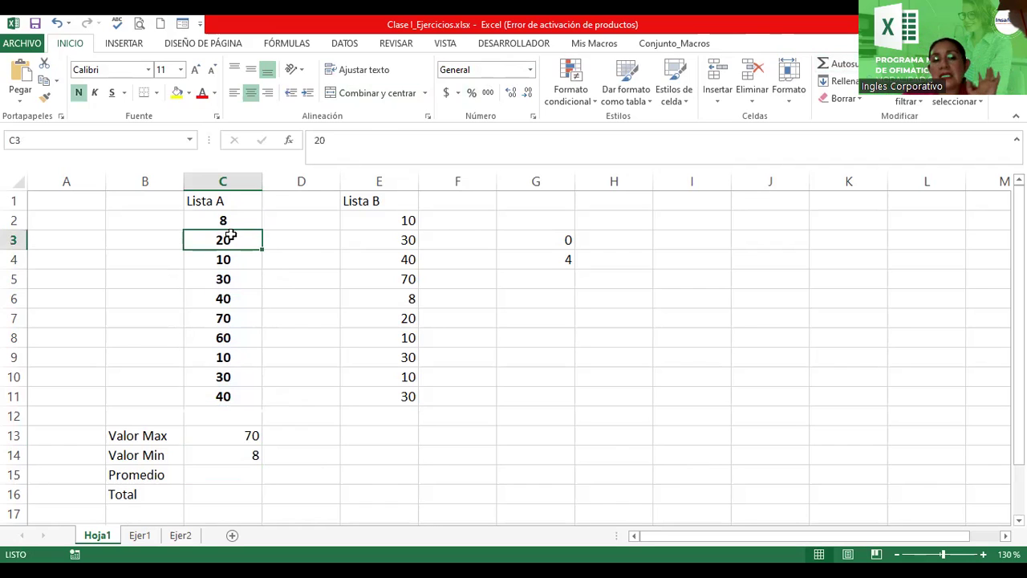
pyautogui.click(225, 222)
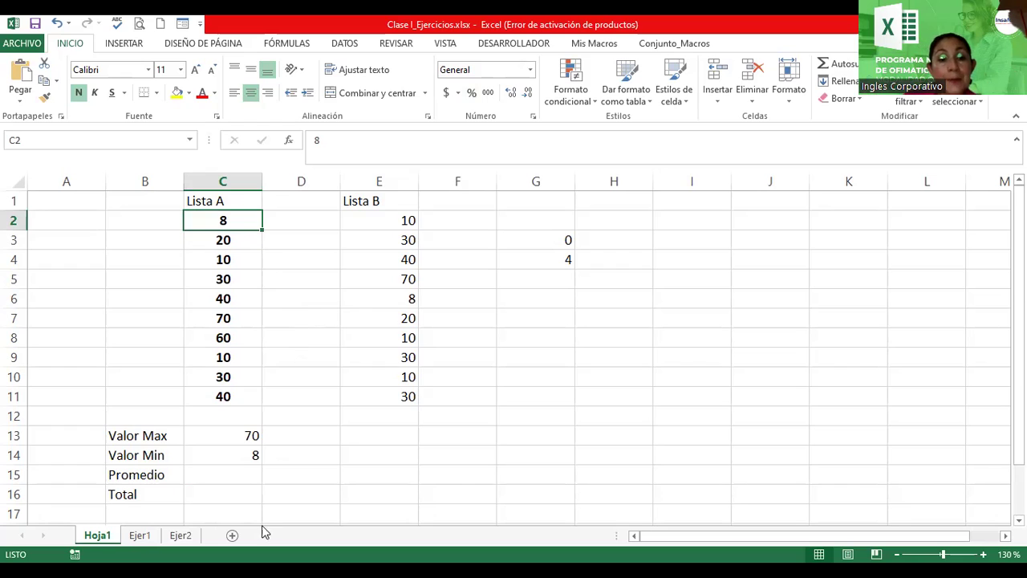
# Calculate the average of Lista A in C15 with the PROMEDIO function over C2:C11.
pyautogui.click(241, 474)
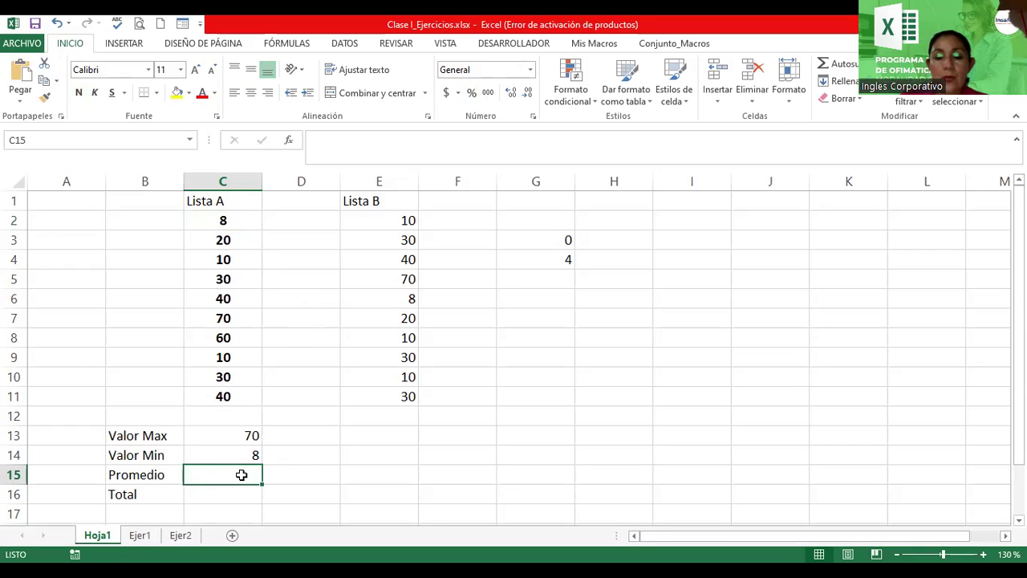
pyautogui.write('=')
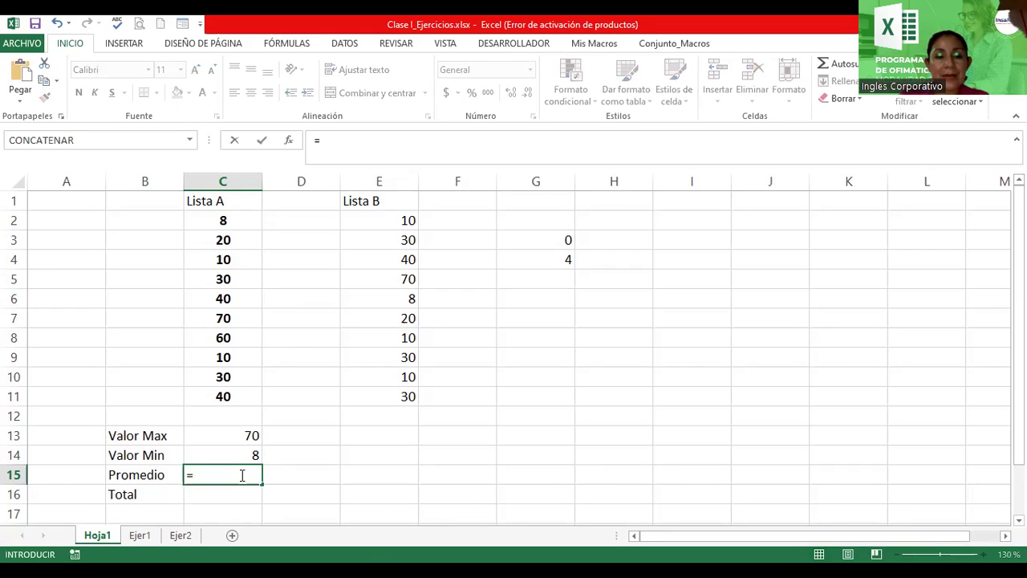
pyautogui.write('promedio(')
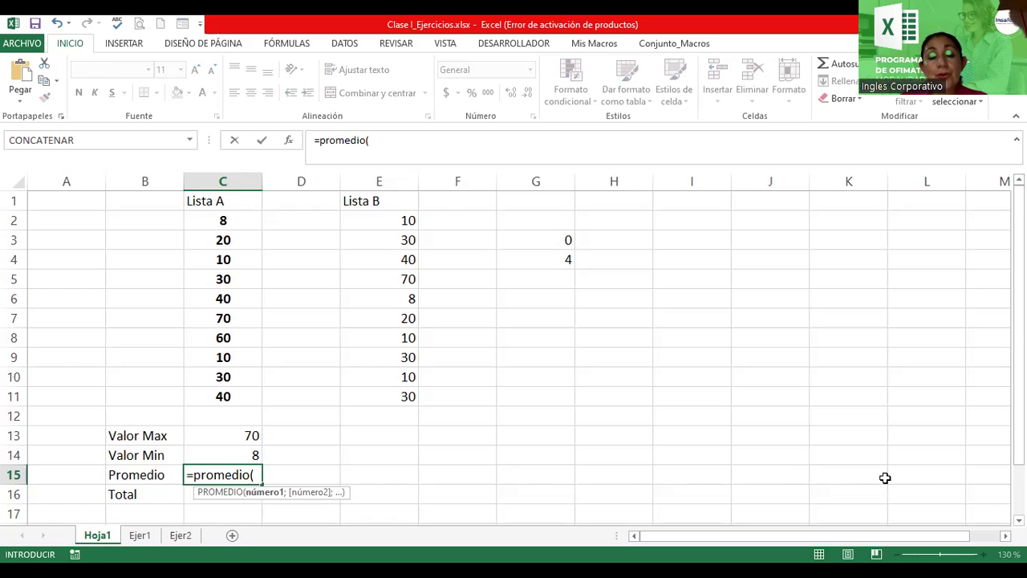
pyautogui.press('BackSpace')
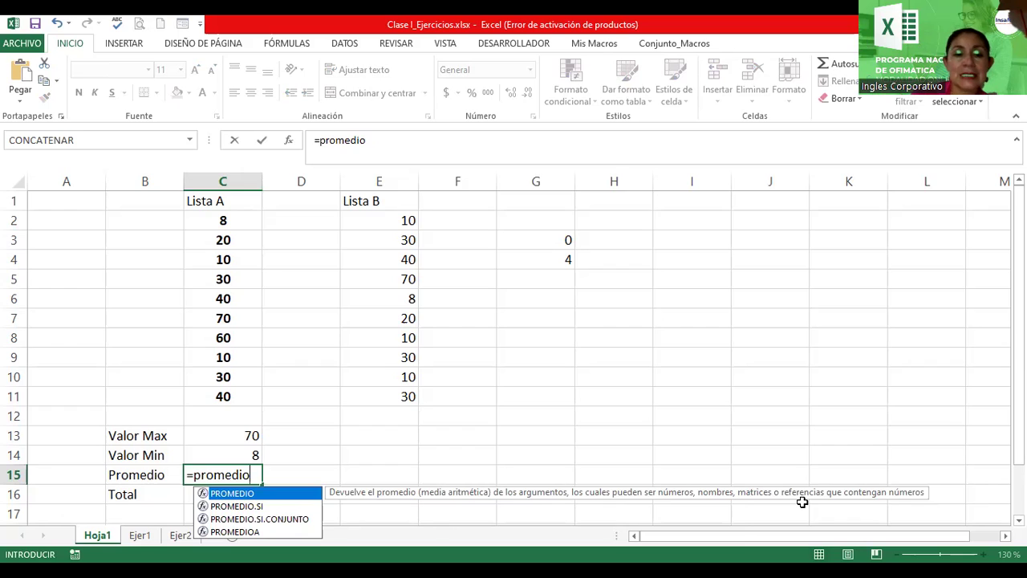
pyautogui.write('(')
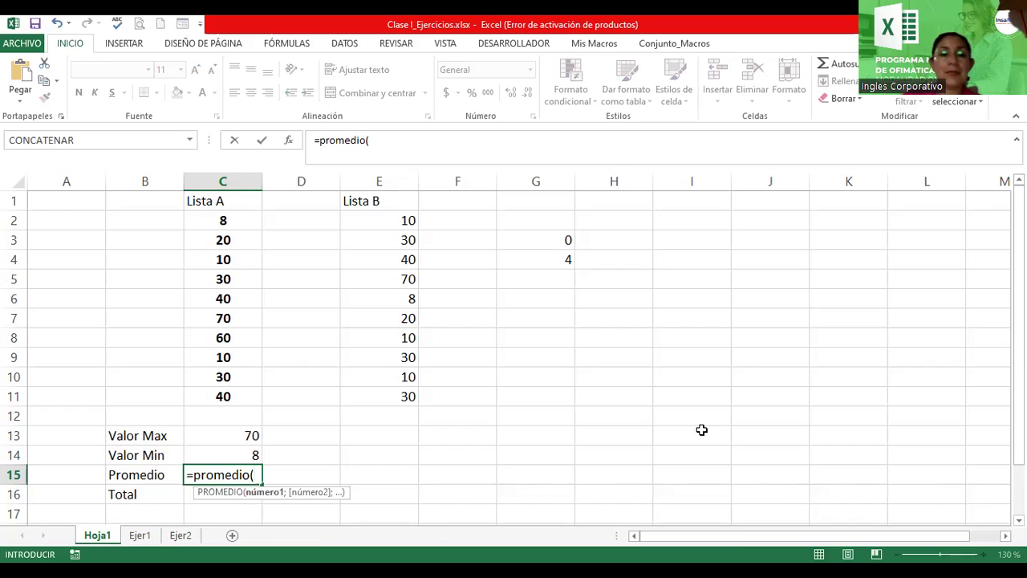
pyautogui.click(225, 222)
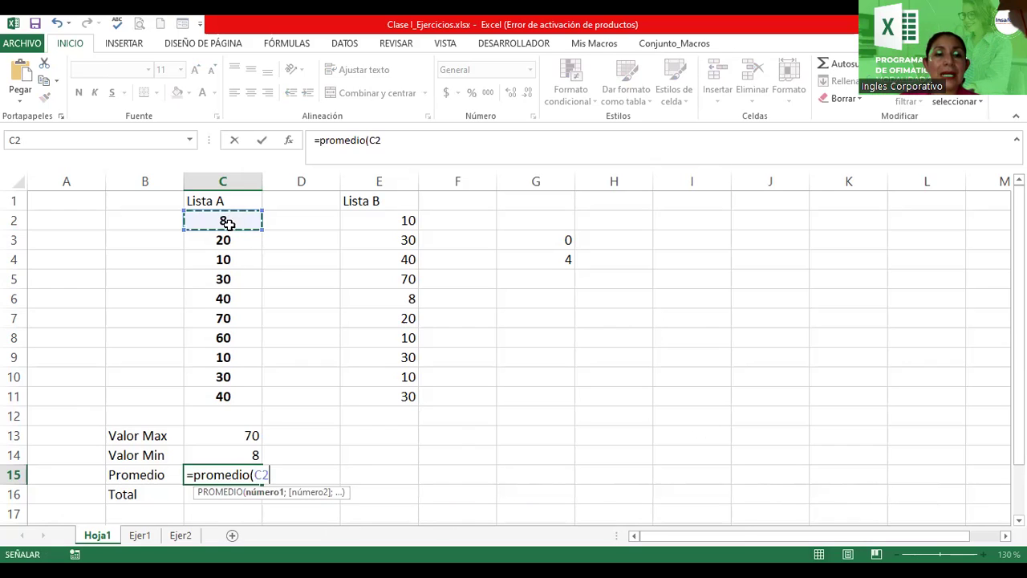
pyautogui.keyDown('shift'); pyautogui.click(226, 390); pyautogui.keyUp('shift')
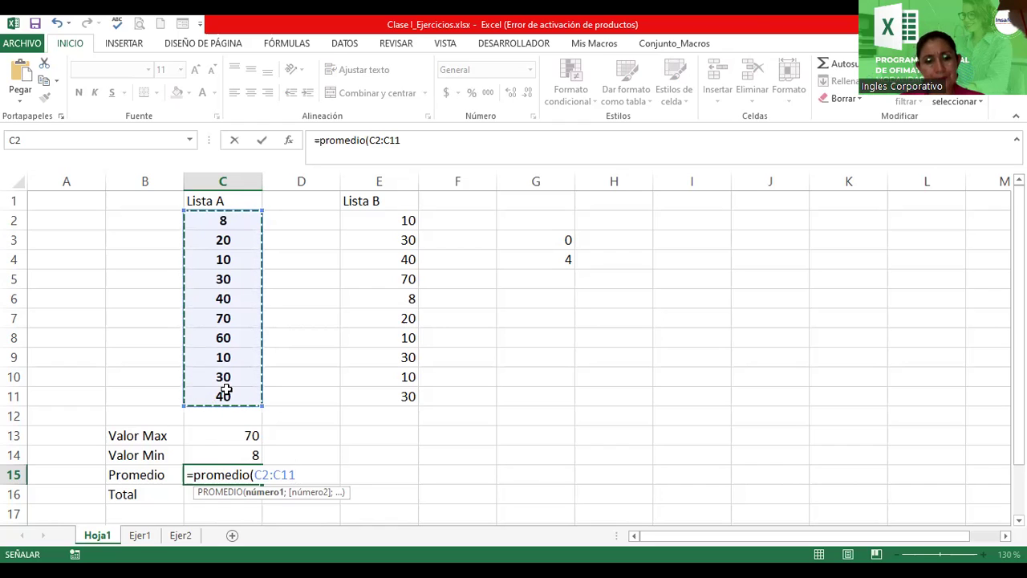
pyautogui.press('Return')
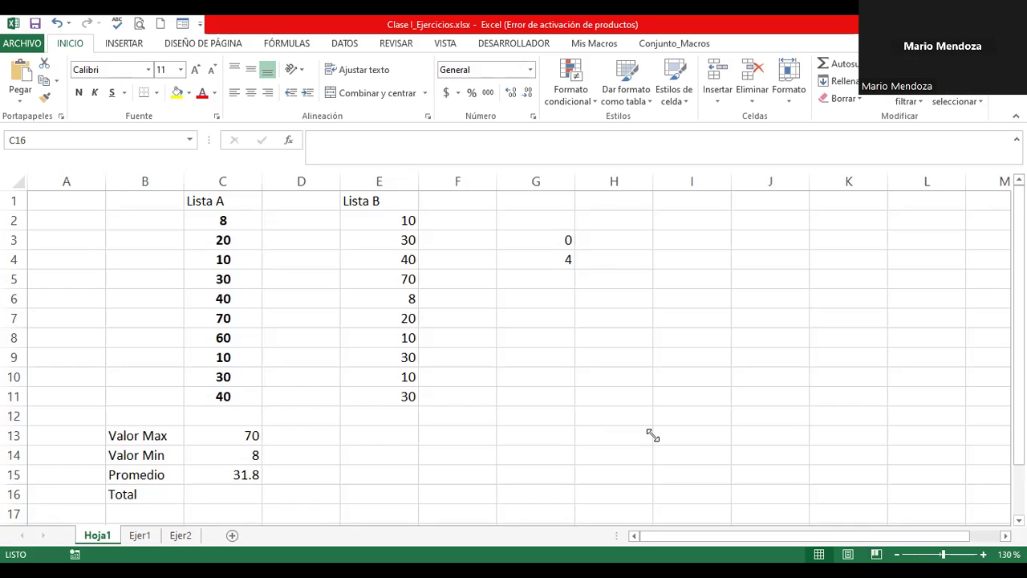
pyautogui.click(244, 494)
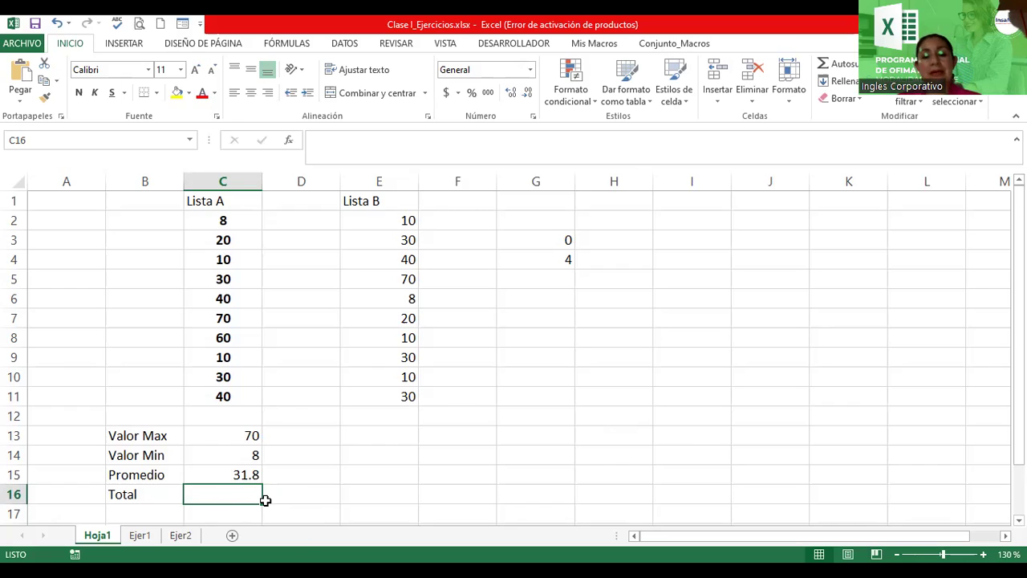
pyautogui.write('=')
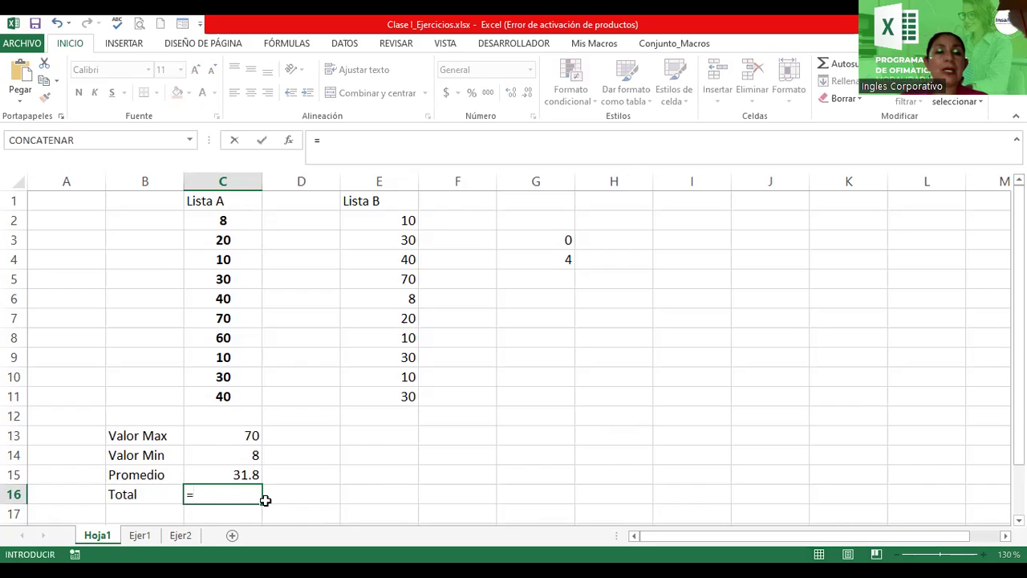
pyautogui.click(229, 222)
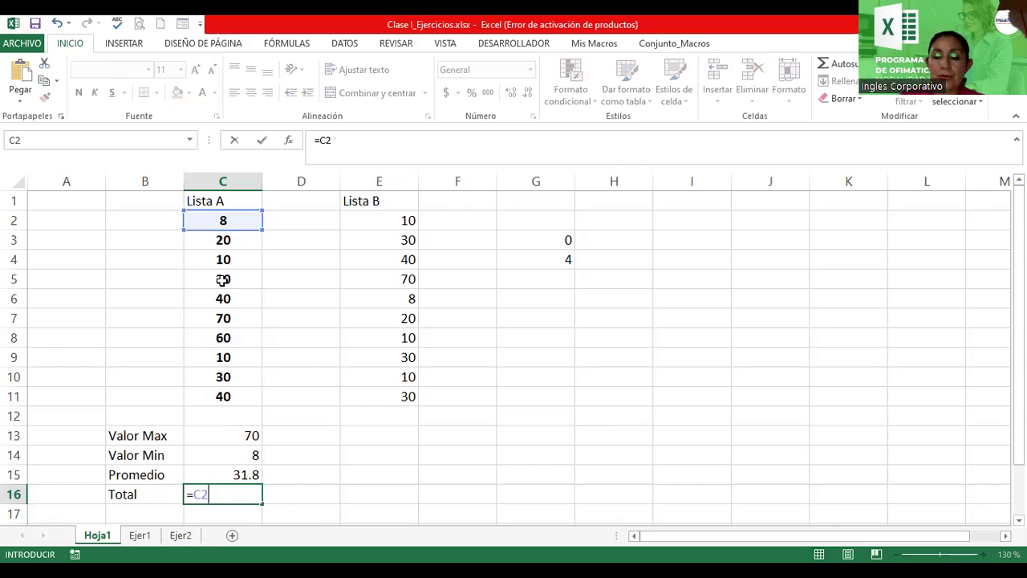
pyautogui.write('+')
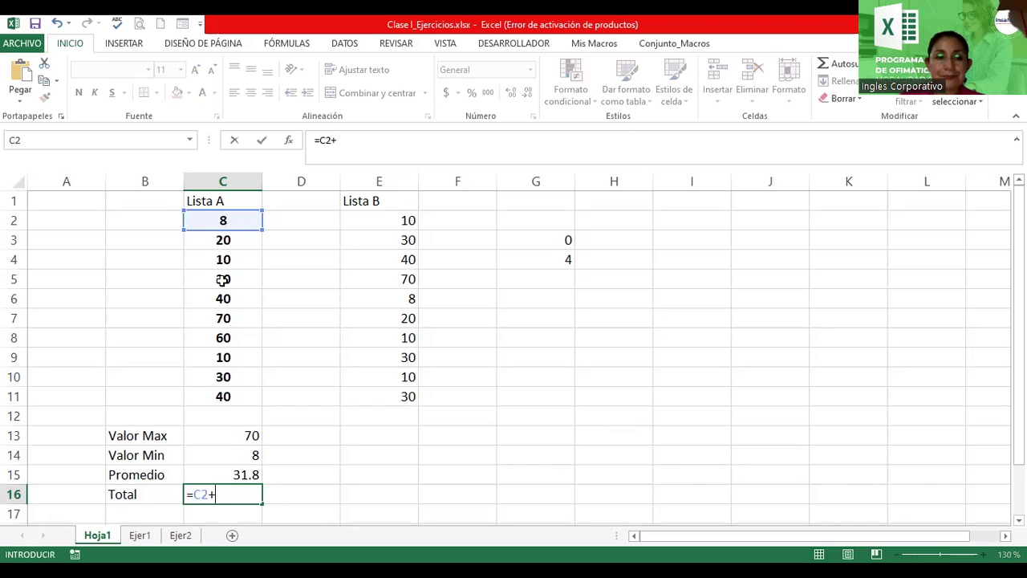
pyautogui.click(223, 239)
pyautogui.write('+')
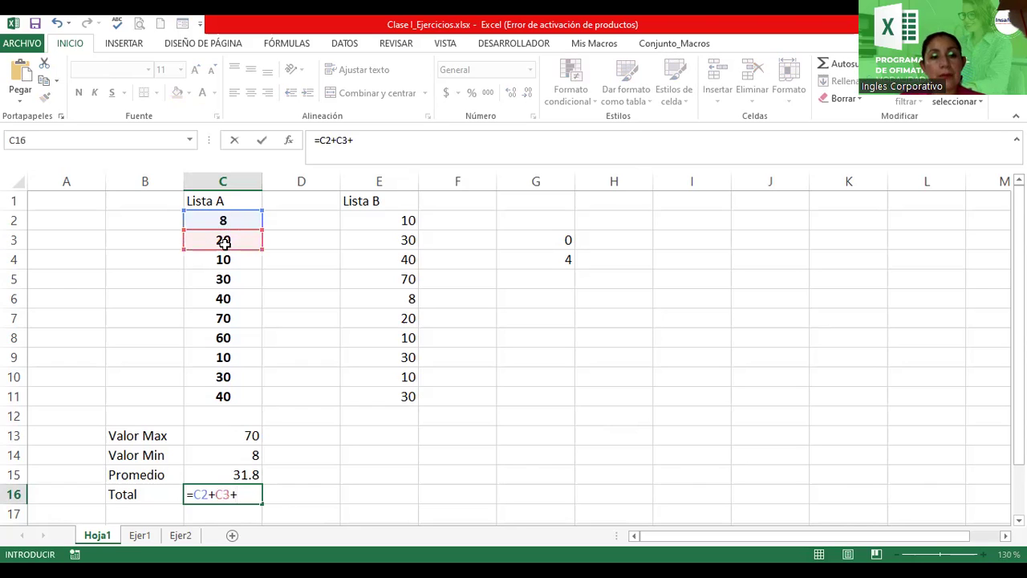
pyautogui.click(225, 258)
pyautogui.write('+')
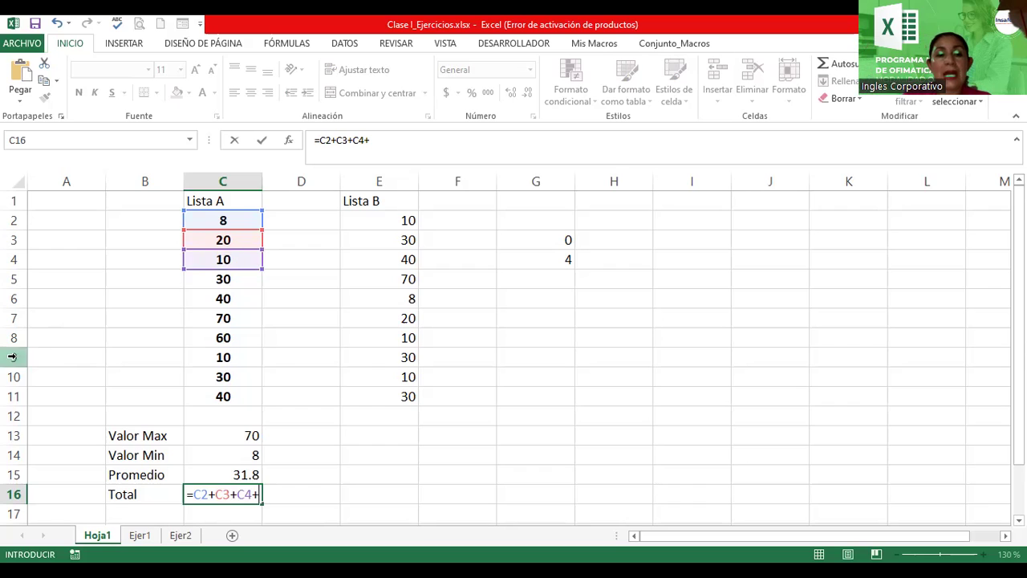
pyautogui.click(198, 493)
pyautogui.moveTo(198, 493); pyautogui.dragTo(230, 494)
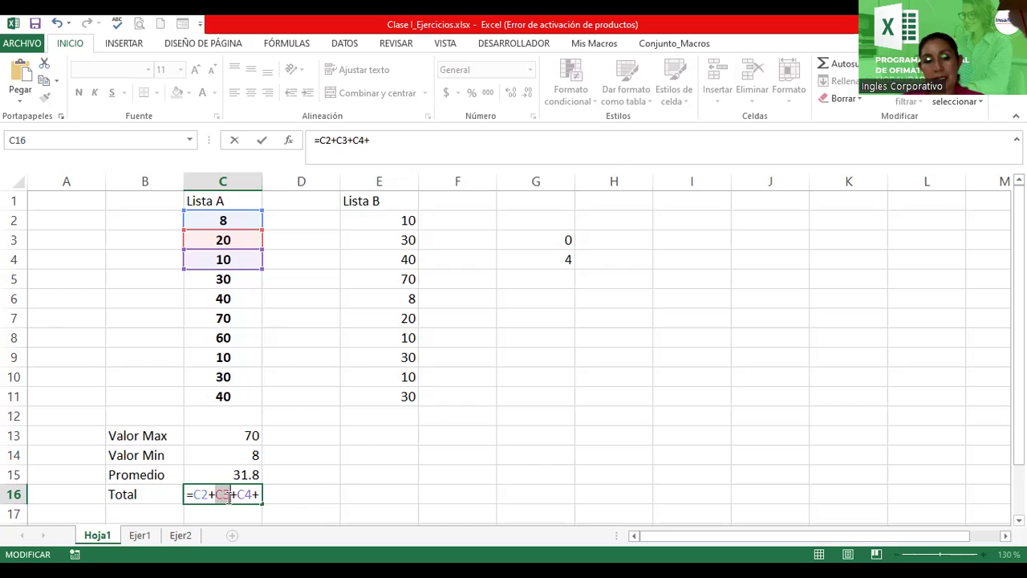
pyautogui.click(259, 494)
pyautogui.press('BackSpace')
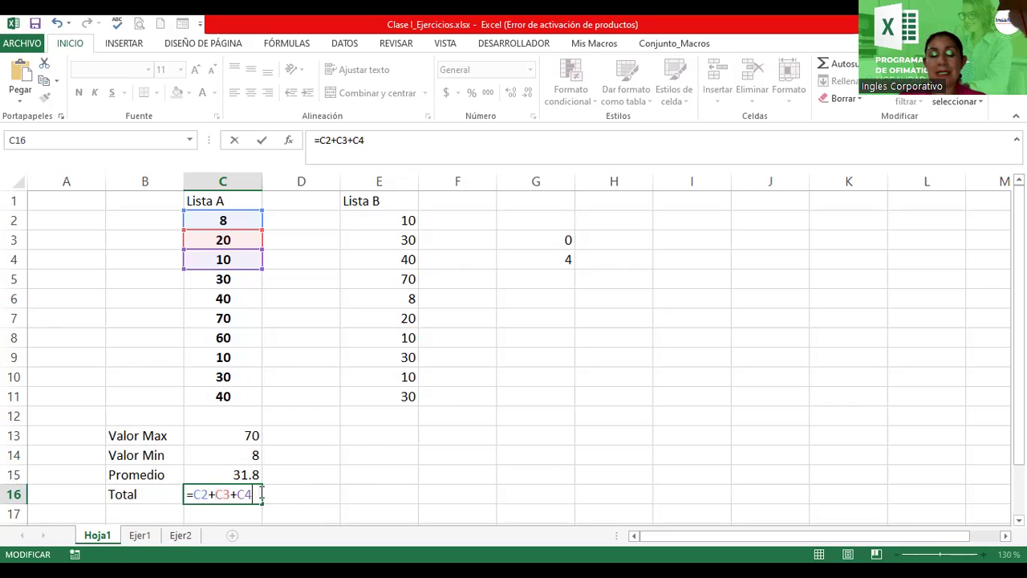
pyautogui.press('BackSpace')
pyautogui.press('BackSpace')
pyautogui.press('BackSpace')
pyautogui.press('BackSpace')
pyautogui.press('BackSpace')
pyautogui.press('BackSpace')
pyautogui.press('BackSpace')
pyautogui.press('BackSpace')
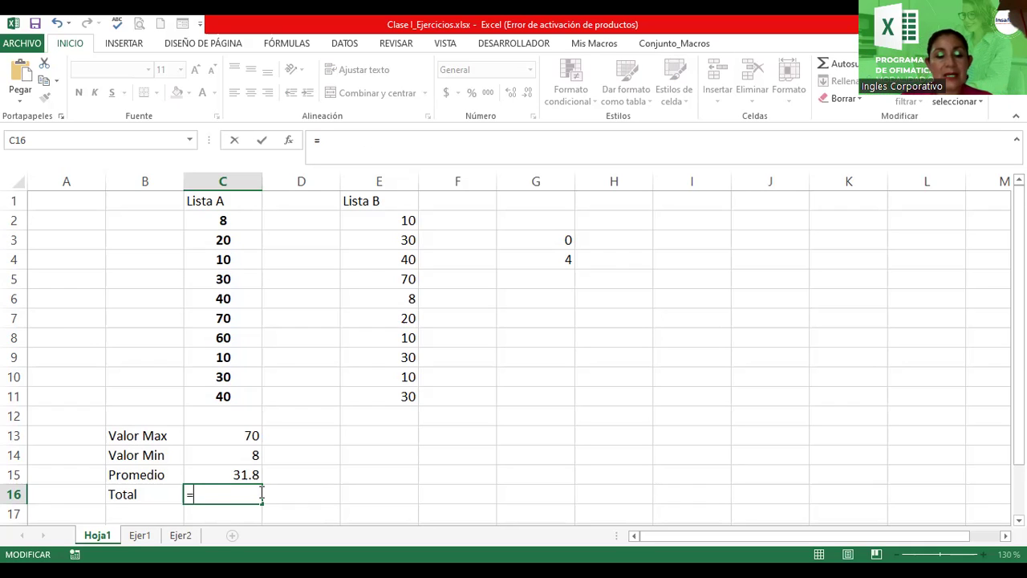
# Calculate the total of Lista A in C16 with the SUMA function over C2:C11.
pyautogui.write('suma(')
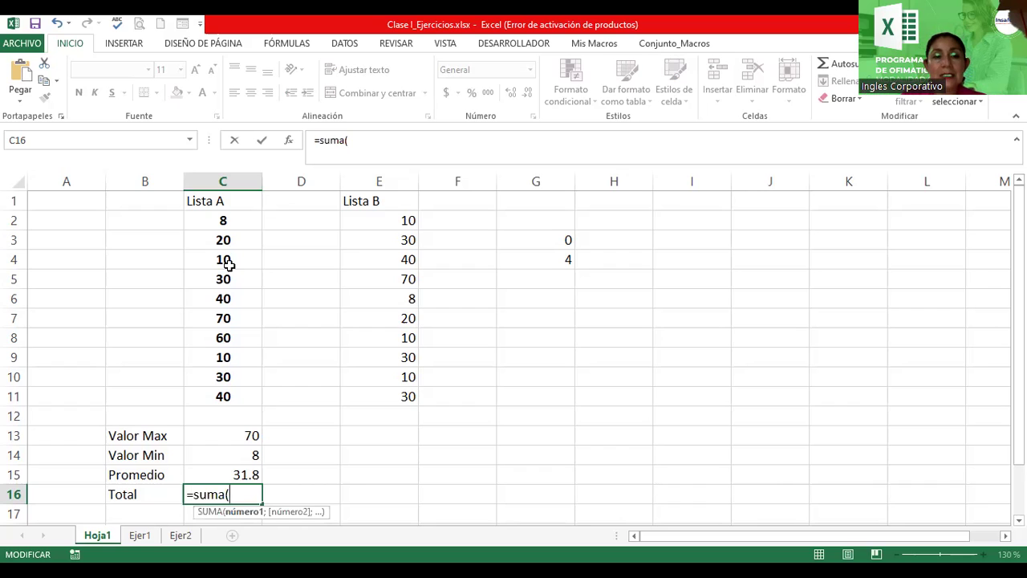
pyautogui.moveTo(220, 222); pyautogui.dragTo(227, 393)
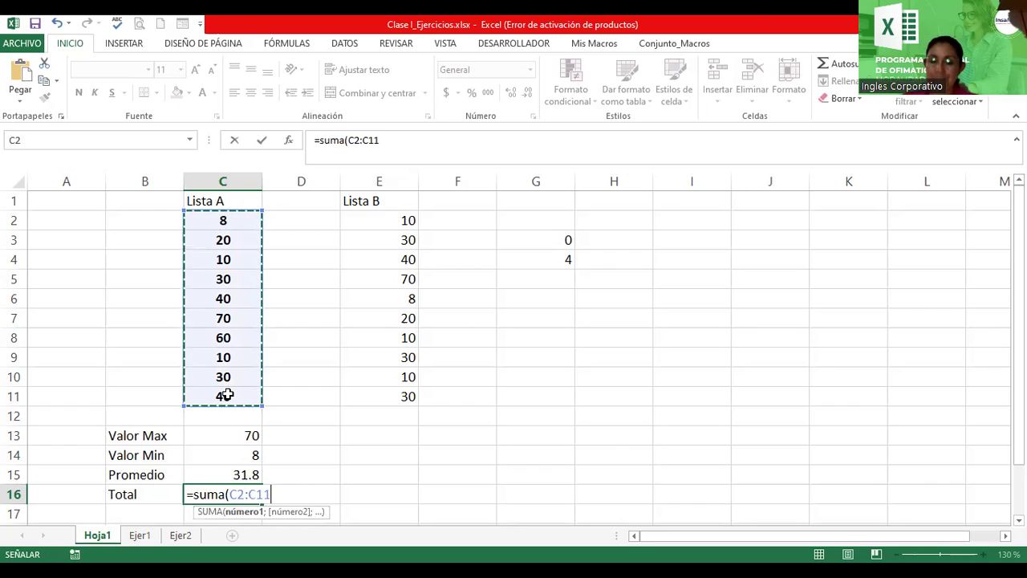
pyautogui.press('Return')
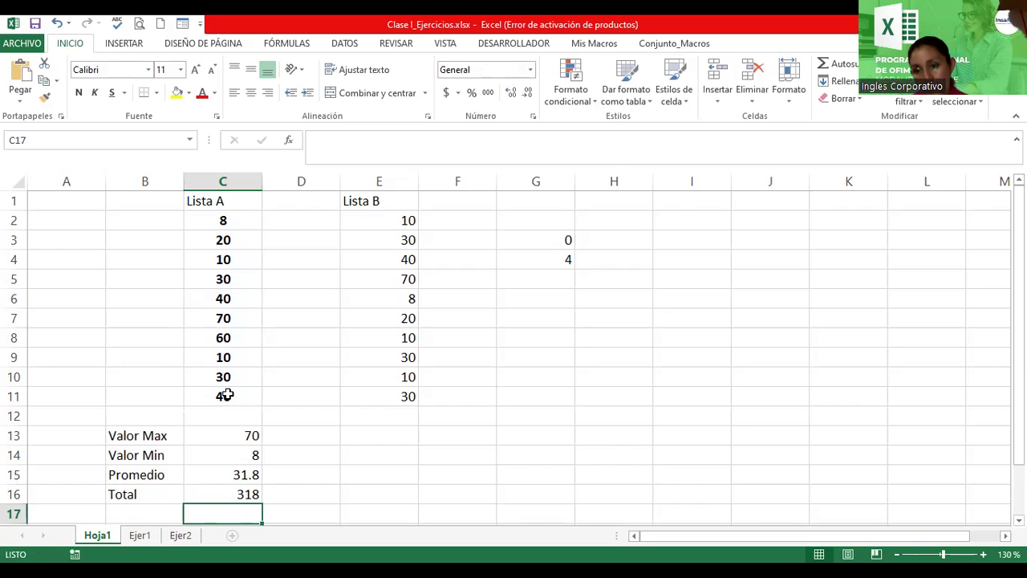
# Inspect the MAX formulas with directly entered numbers in G3 and G4, leaving them as they are.
pyautogui.click(558, 243)
pyautogui.doubleClick(558, 242)
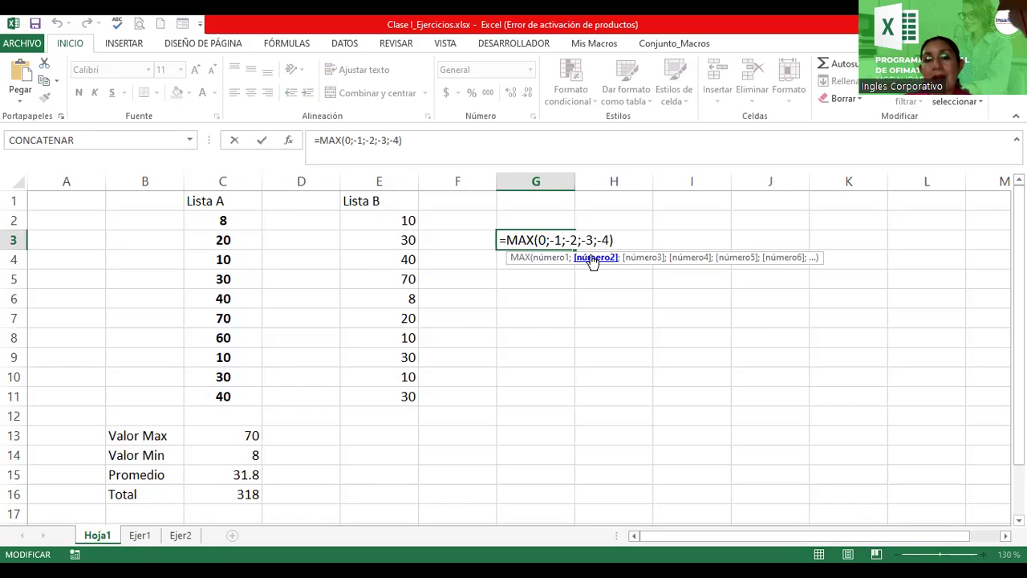
pyautogui.press('Return')
pyautogui.press('F2')
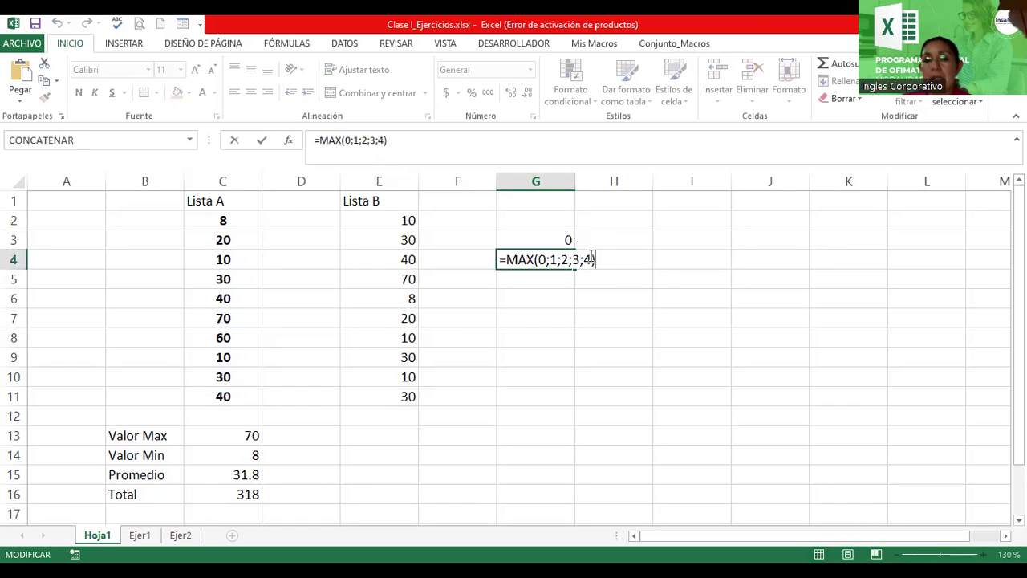
pyautogui.press('Return')
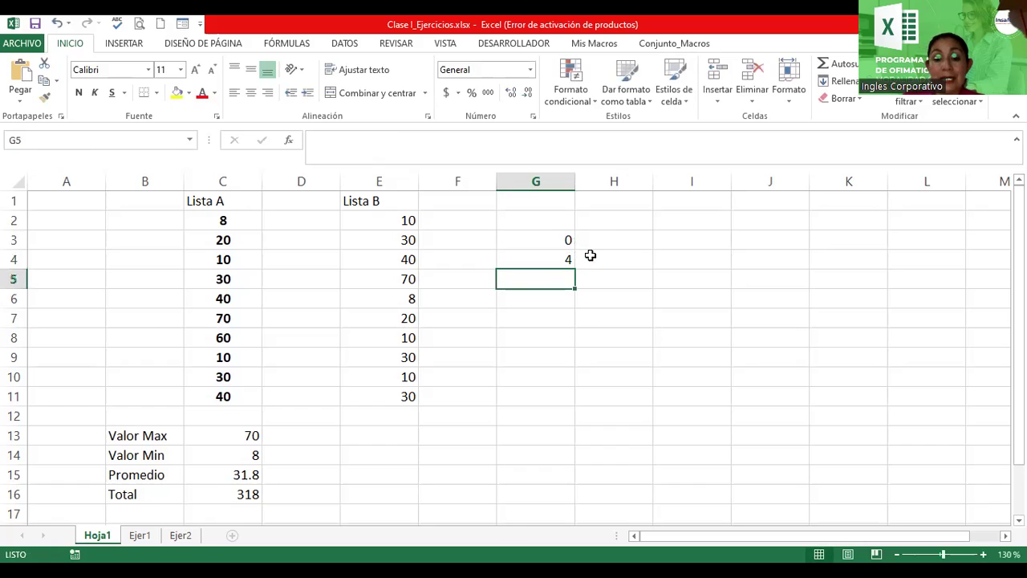
# Enter a MIN formula in G5 with the directly typed numbers 0, -1, -2 and -3.
pyautogui.write('=')
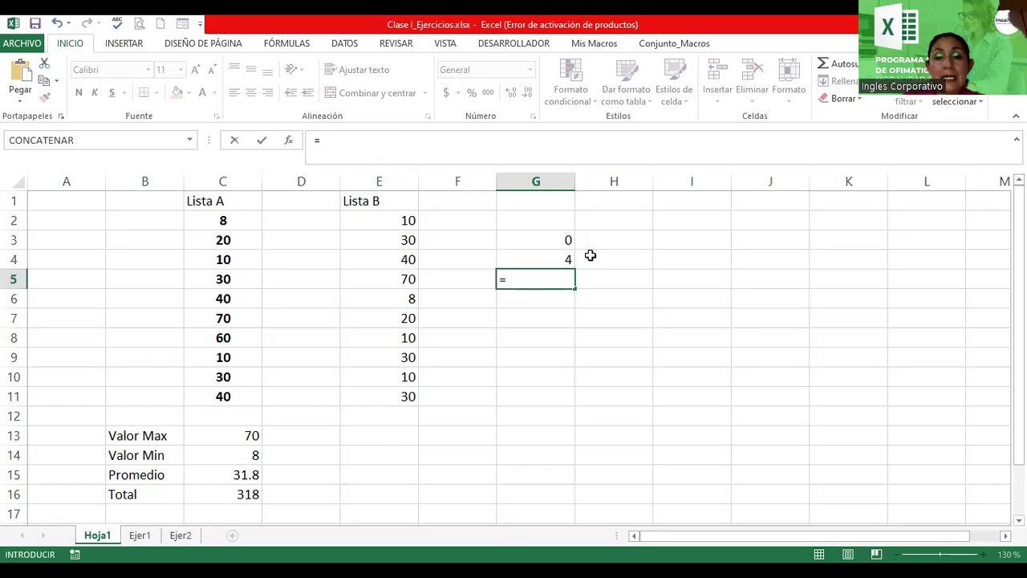
pyautogui.write('min(')
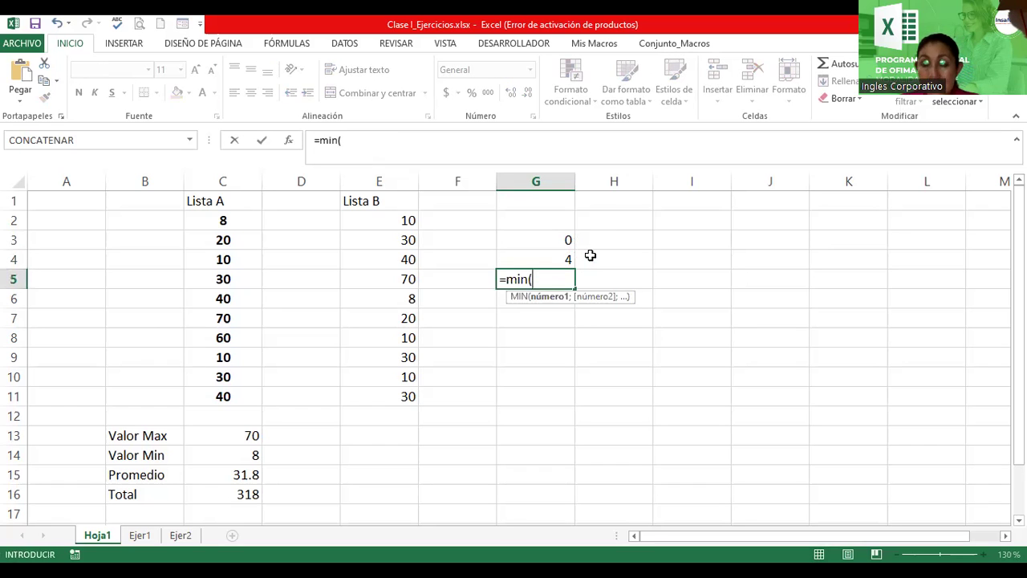
pyautogui.write('0')
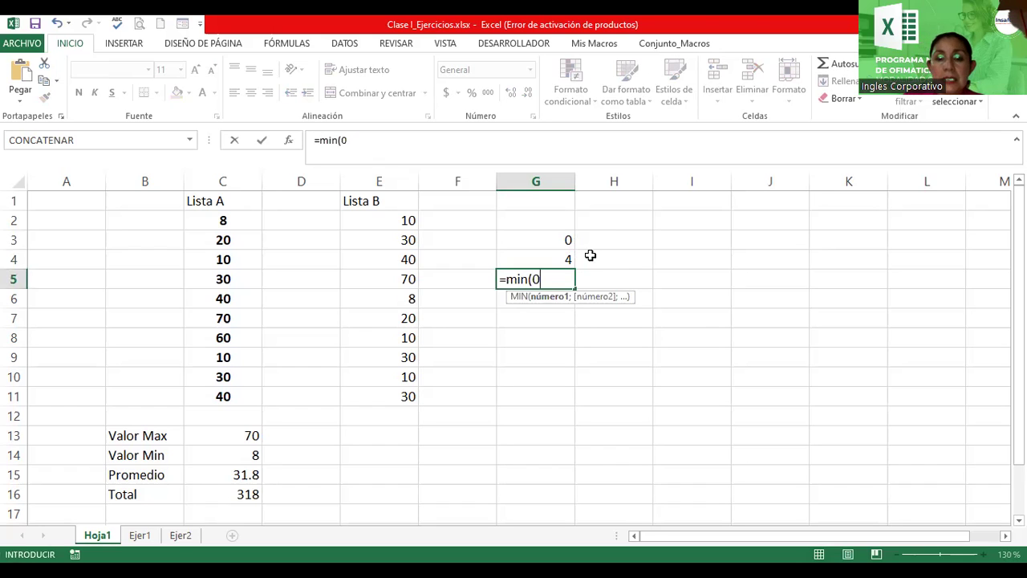
pyautogui.write(';-')
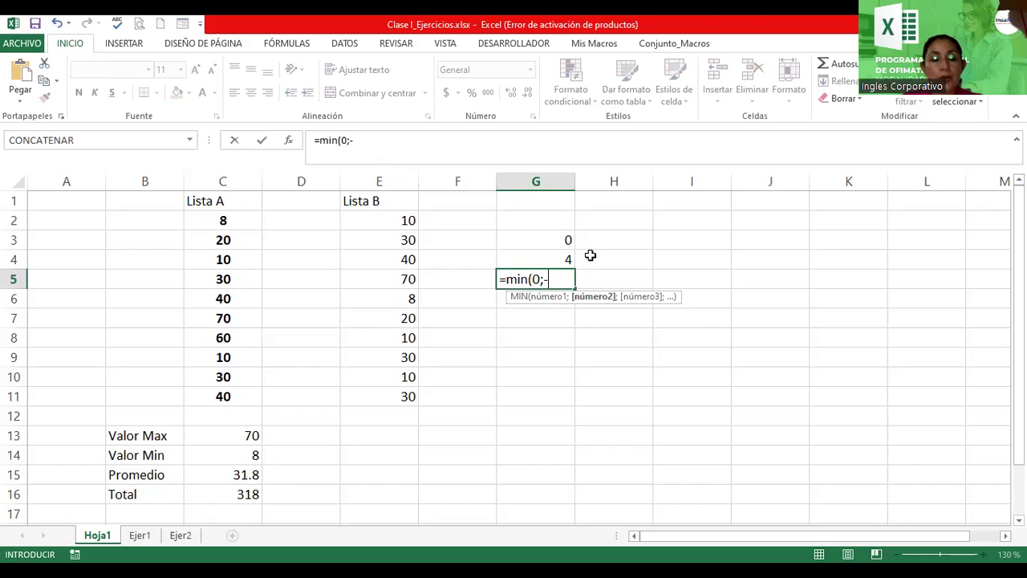
pyautogui.write('1;-2')
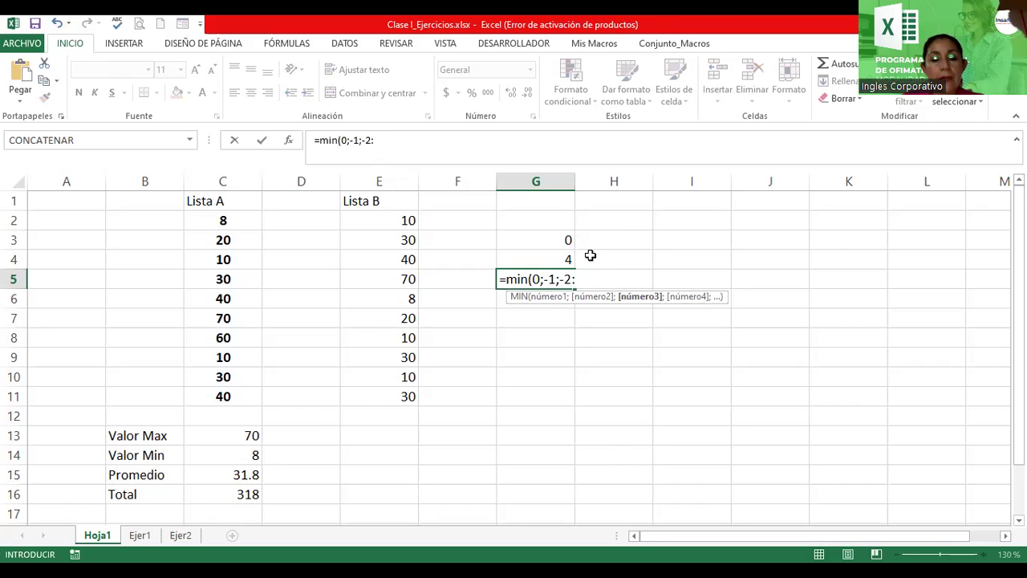
pyautogui.write(';-3')
pyautogui.press('BackSpace')
pyautogui.write('-3)')
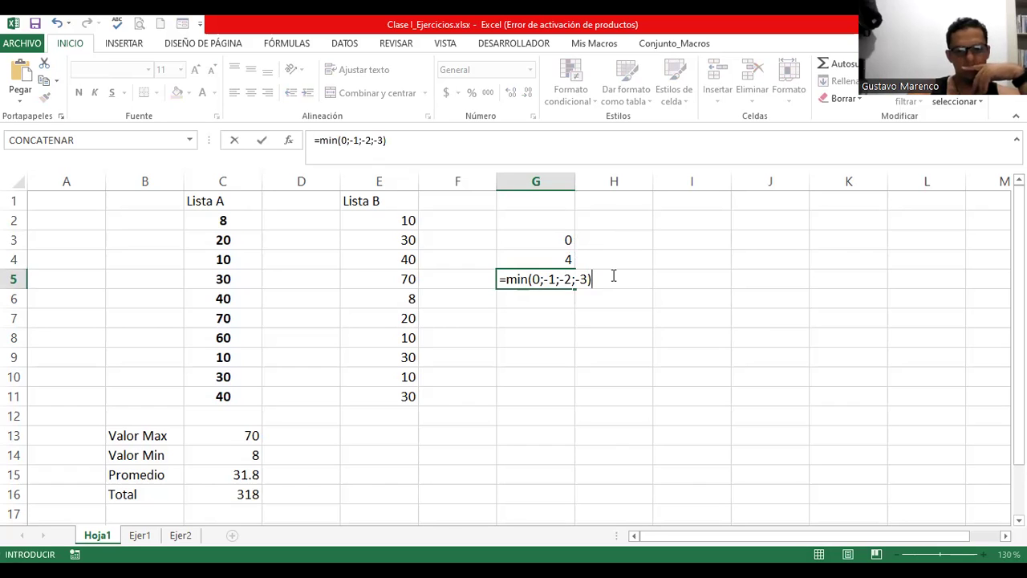
pyautogui.press('Return')
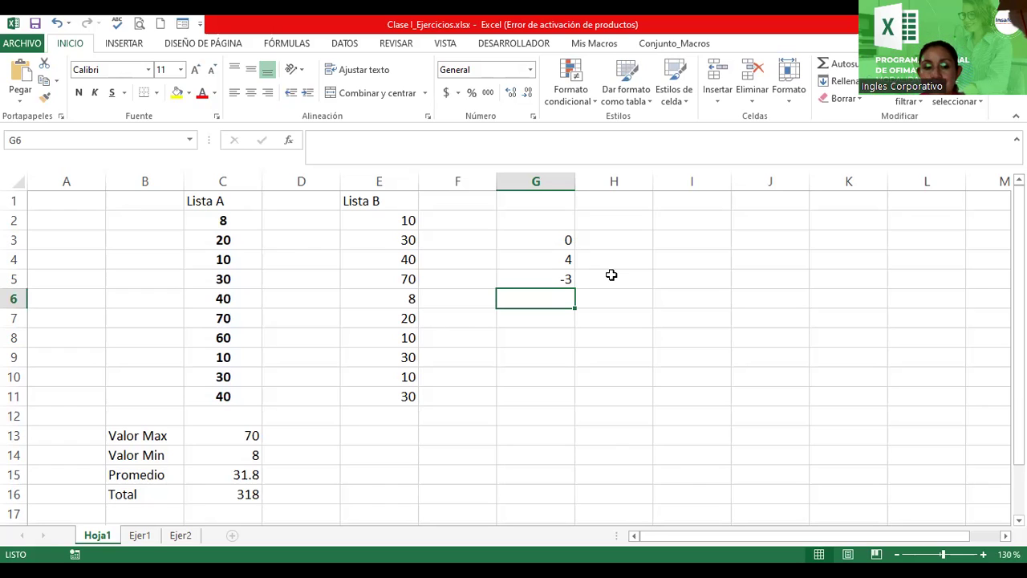
# Enter a PROMEDIO formula in G6 that averages the directly typed numbers 1, 2, 3, 20 and 30.
pyautogui.write('=')
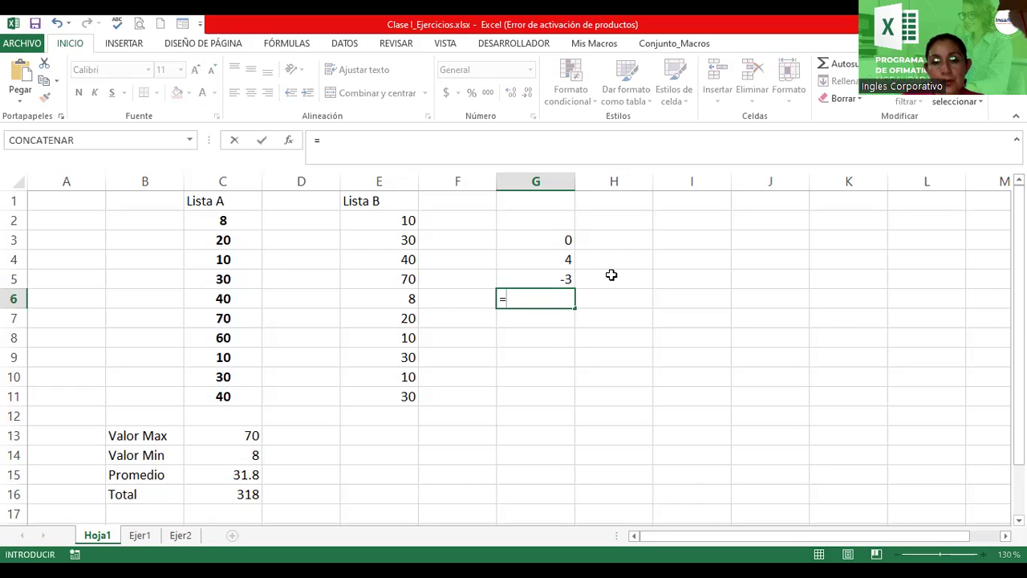
pyautogui.write('promedio(')
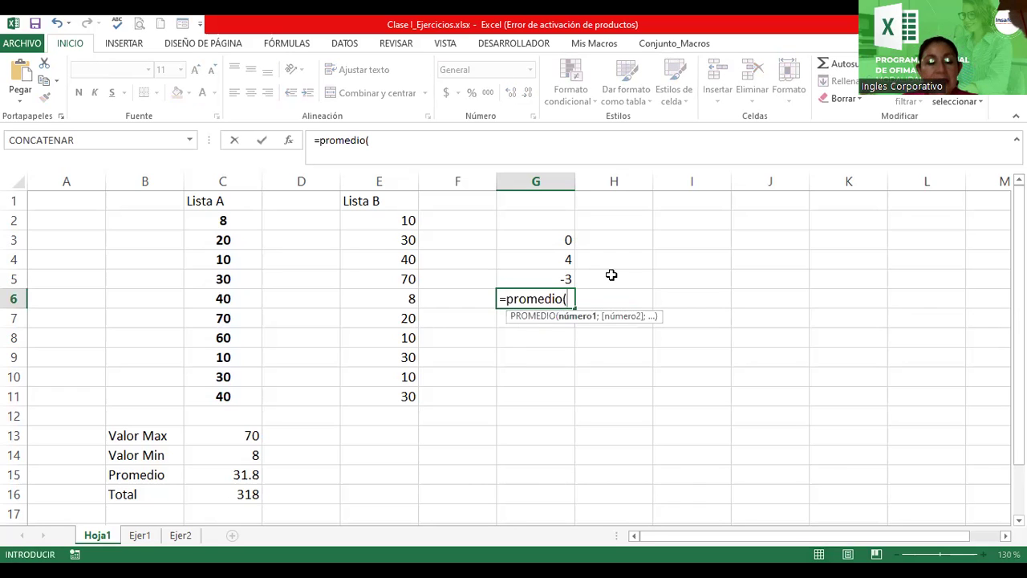
pyautogui.write('1;2;3')
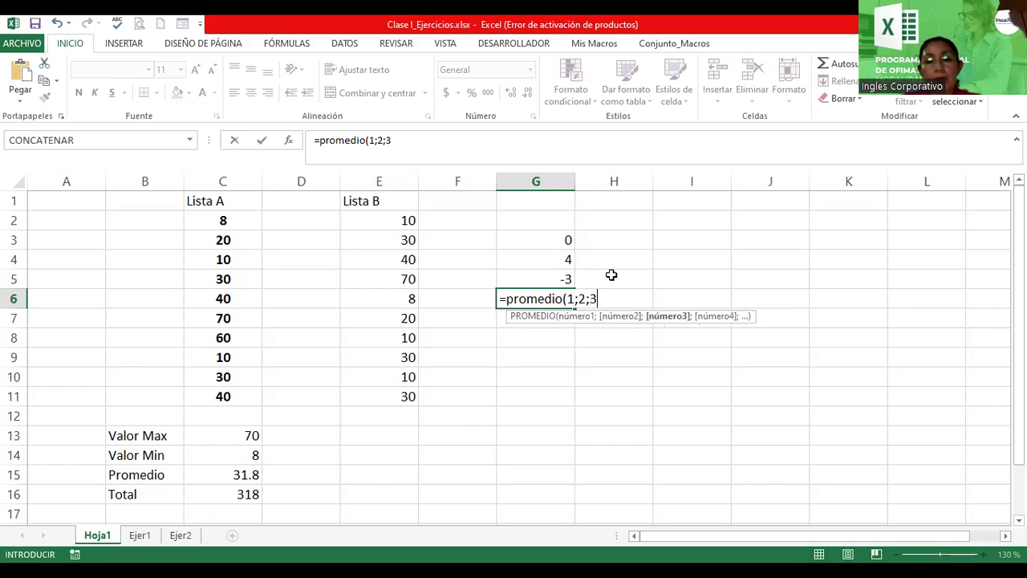
pyautogui.write(';')
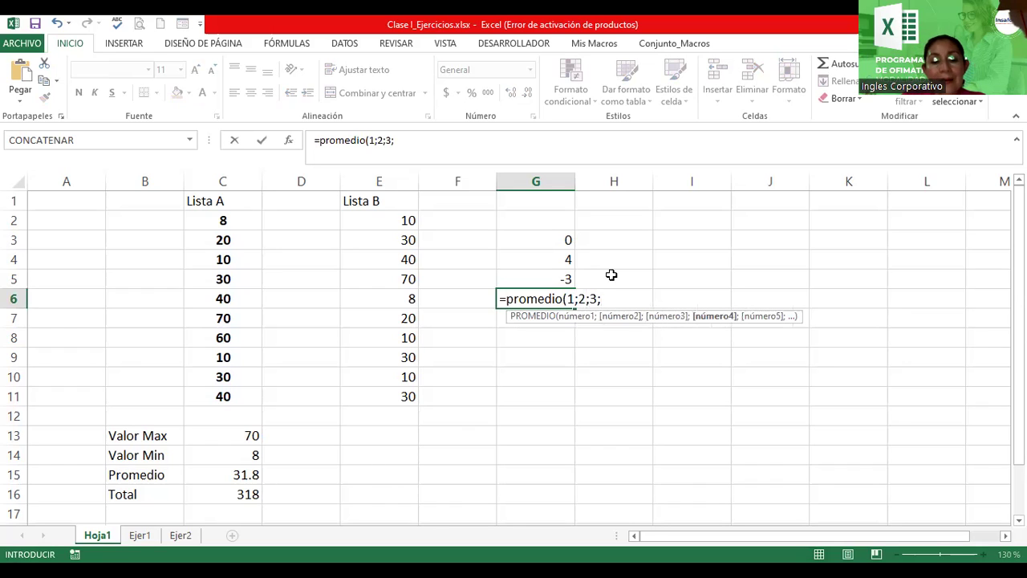
pyautogui.write('20')
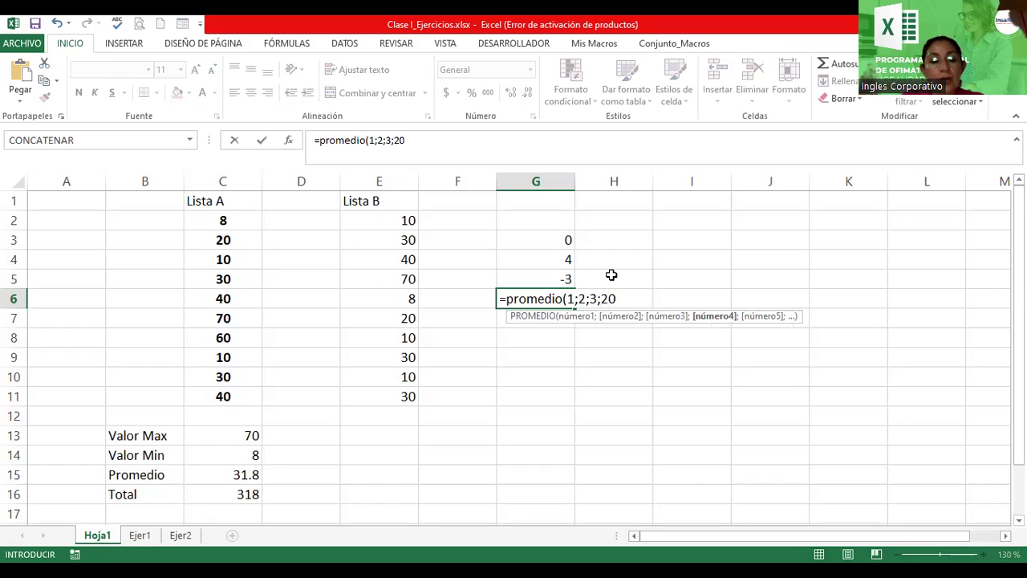
pyautogui.write(';30)')
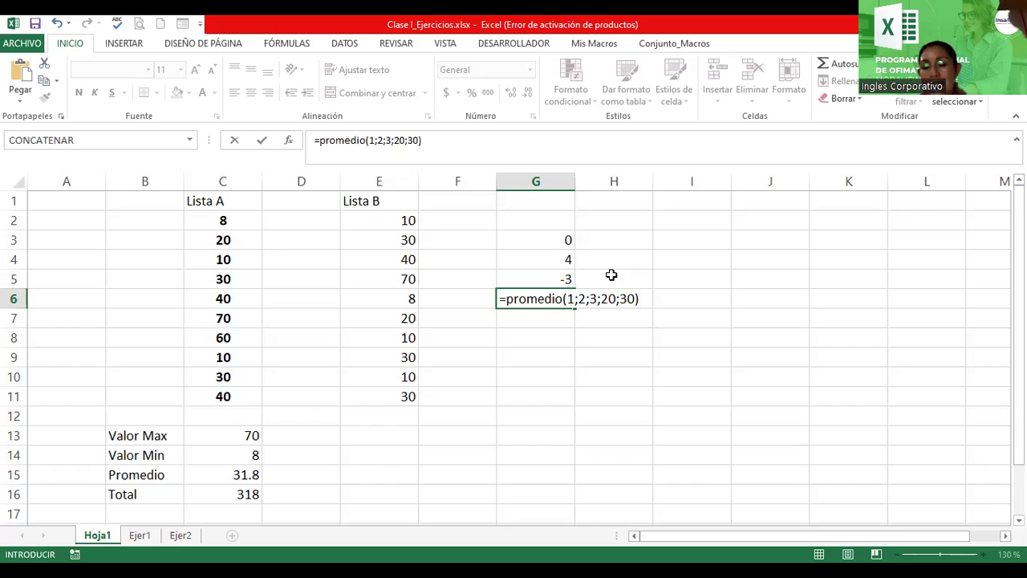
pyautogui.press('Return')
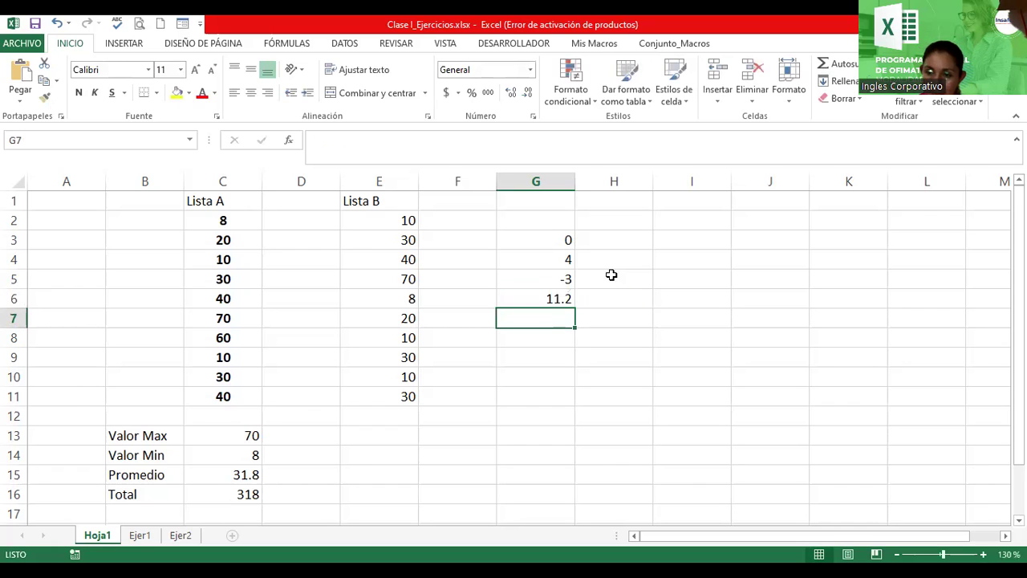
# Review the arguments of the PROMEDIO formula in G6 and leave the formula as it is.
pyautogui.press('Up')
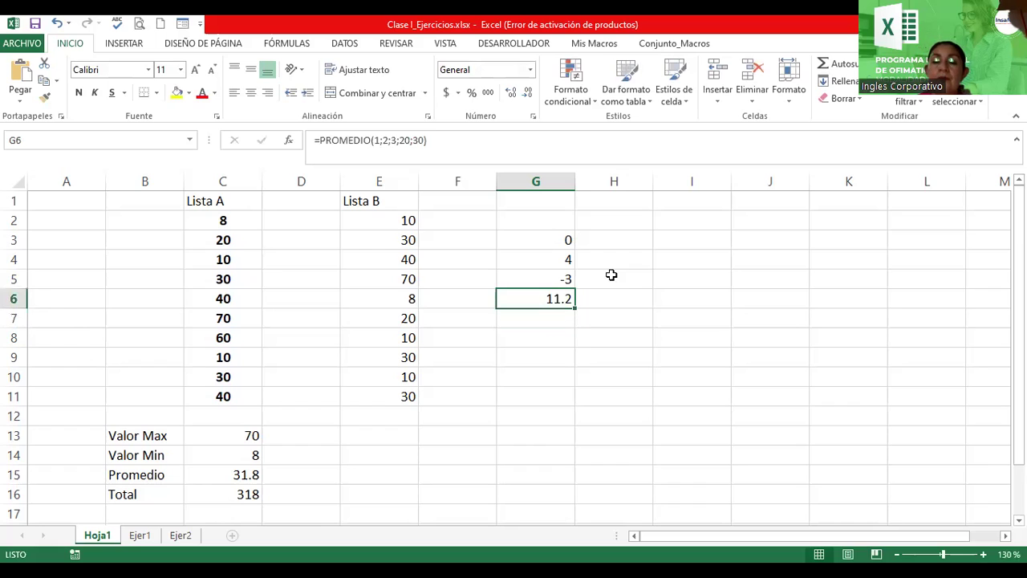
pyautogui.press('F2')
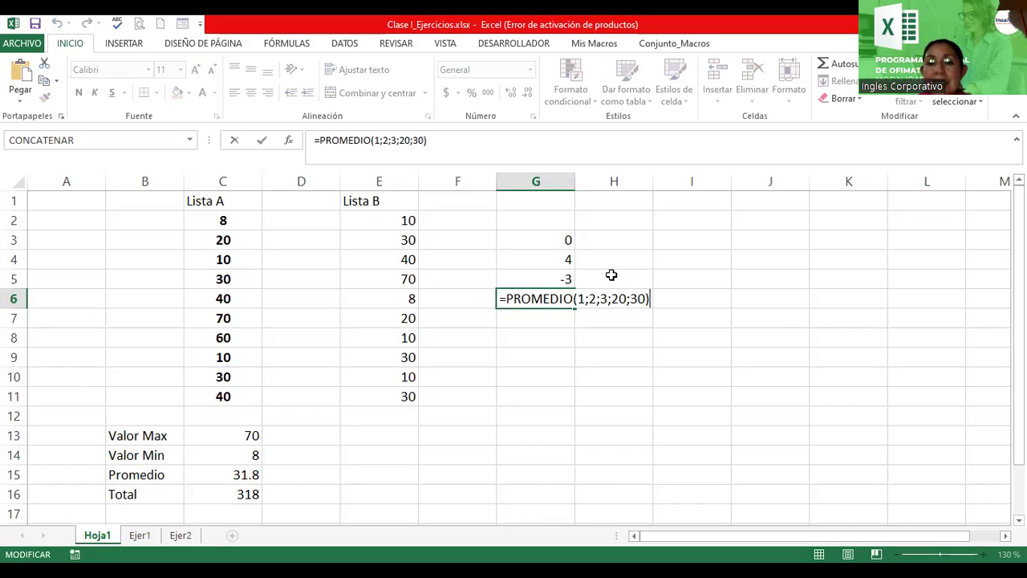
pyautogui.moveTo(580, 298); pyautogui.dragTo(647, 299)
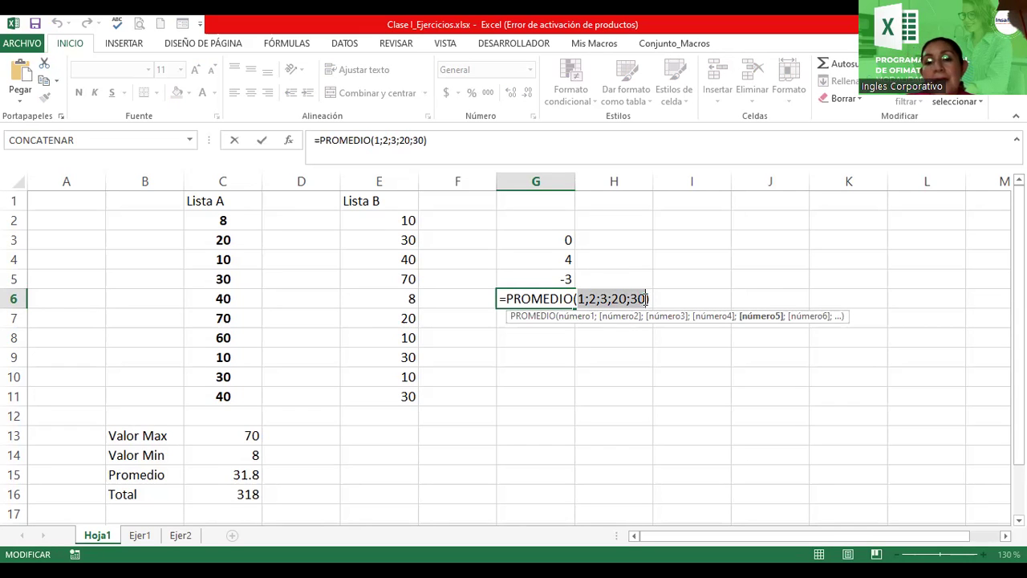
pyautogui.click(636, 298)
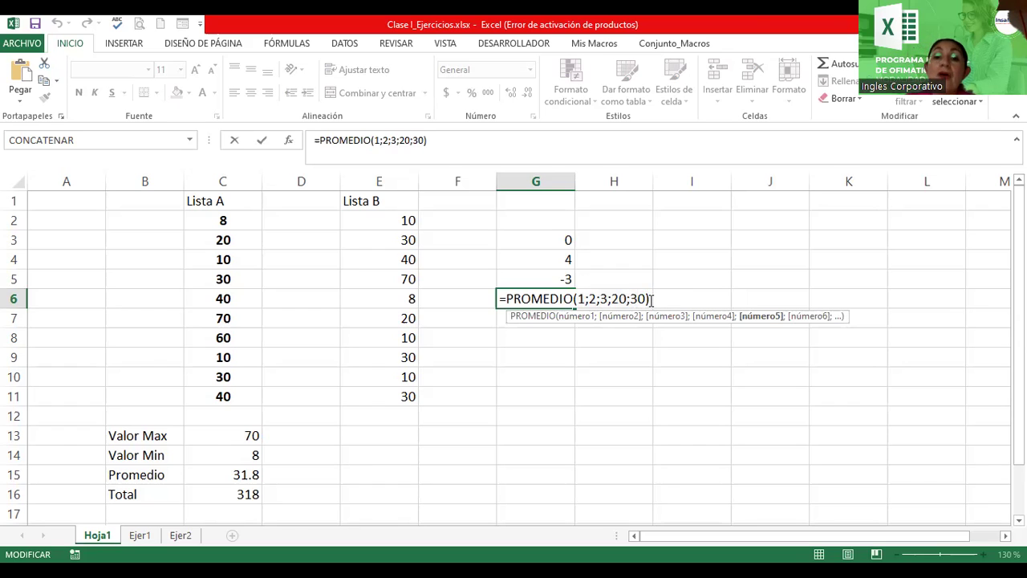
pyautogui.click(653, 298)
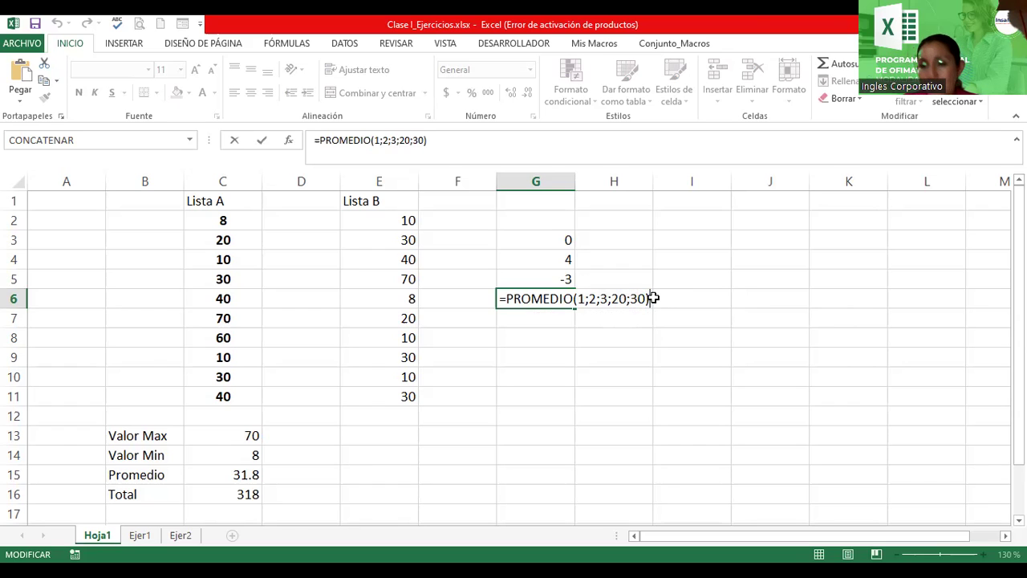
pyautogui.press('Return')
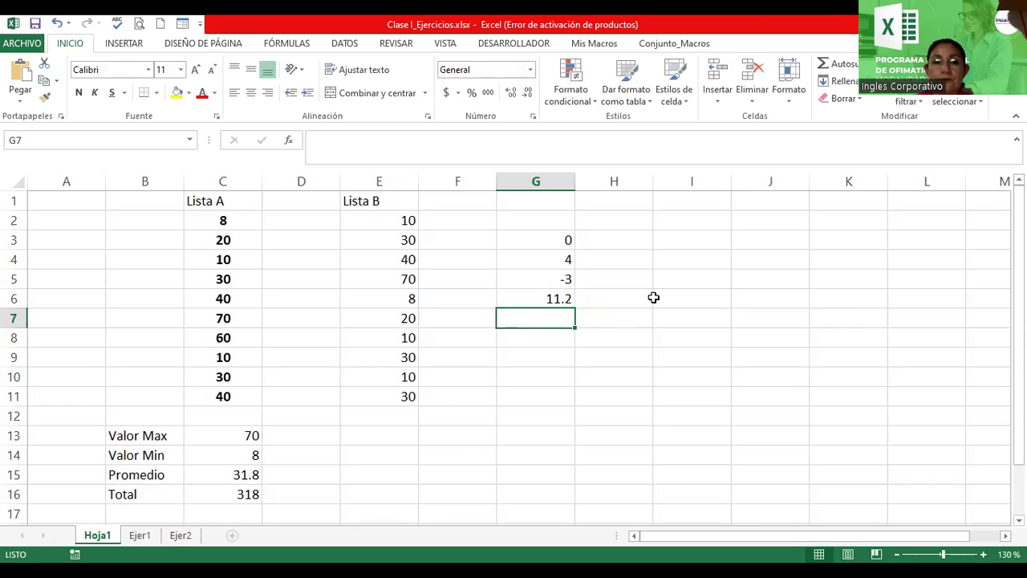
# Enter a MAX formula in E13 over the Lista B values E2:E11.
pyautogui.click(368, 435)
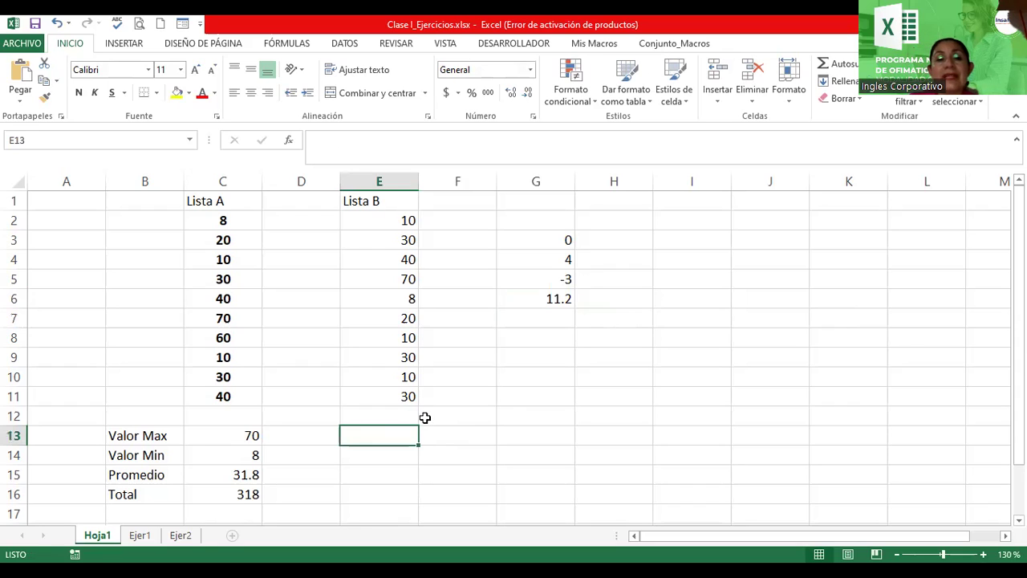
pyautogui.write('=m')
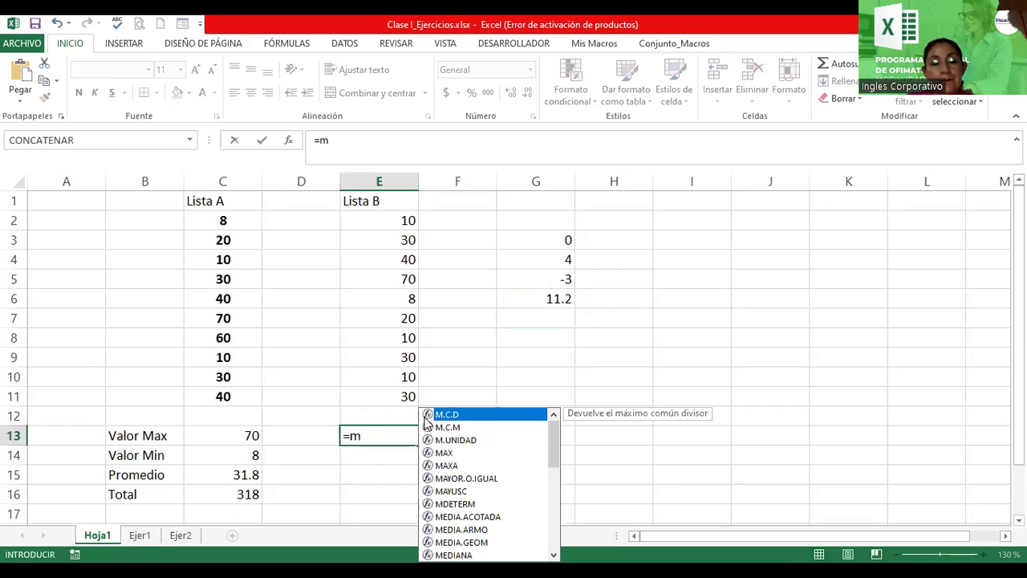
pyautogui.write('ax(')
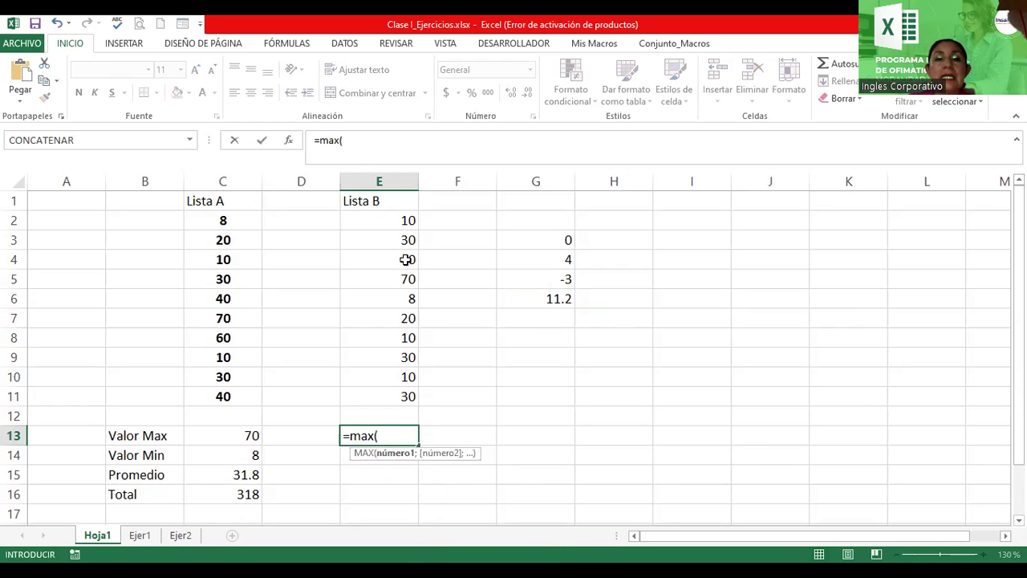
pyautogui.click(399, 225)
pyautogui.moveTo(399, 225); pyautogui.dragTo(387, 392)
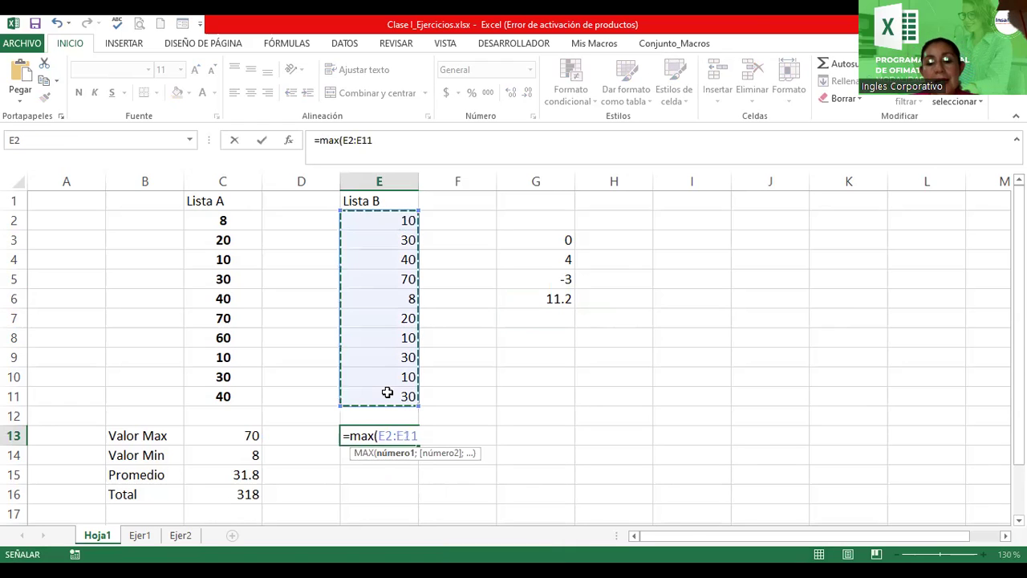
pyautogui.press('Return')
# Enter a MIN formula in E14 over the Lista B values E2:E11.
pyautogui.write('=')
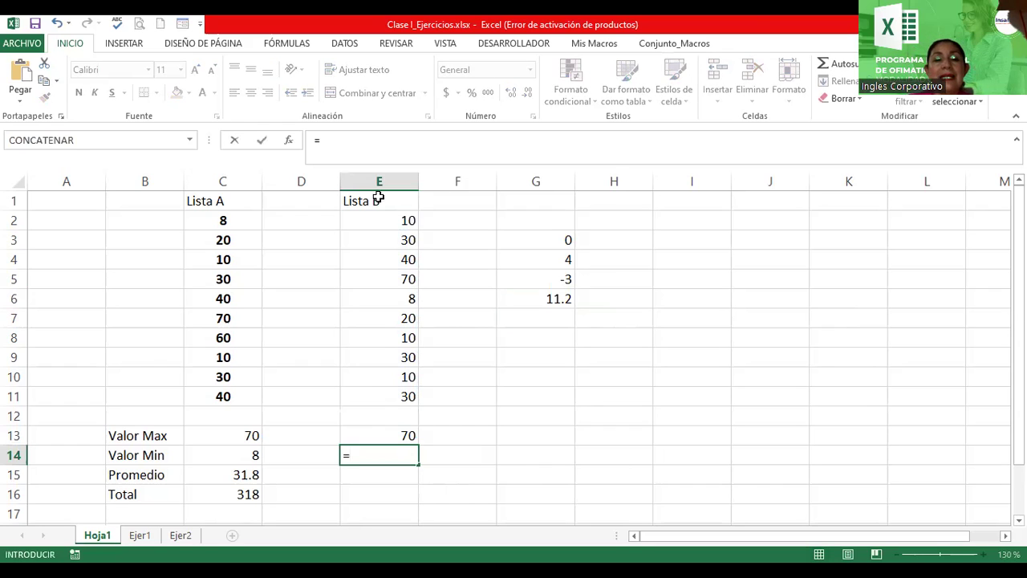
pyautogui.write('min(')
pyautogui.click(375, 228)
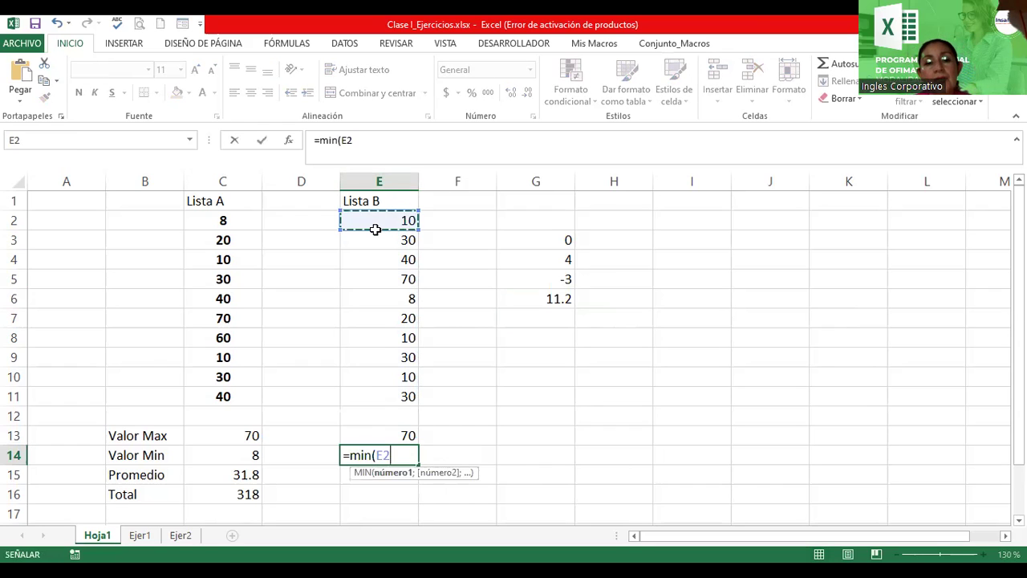
pyautogui.keyDown('shift'); pyautogui.click(384, 393); pyautogui.keyUp('shift')
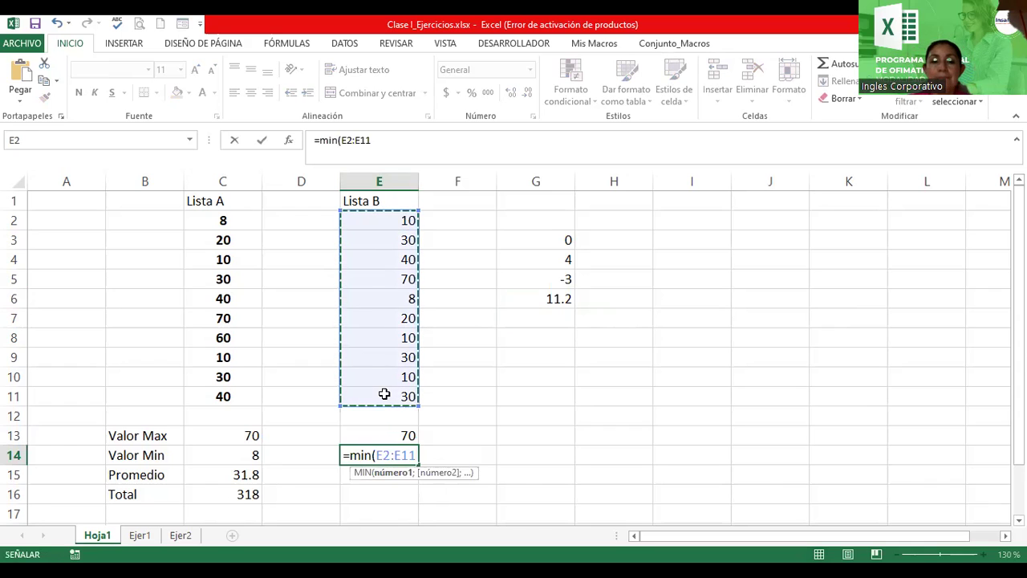
pyautogui.press('Return')
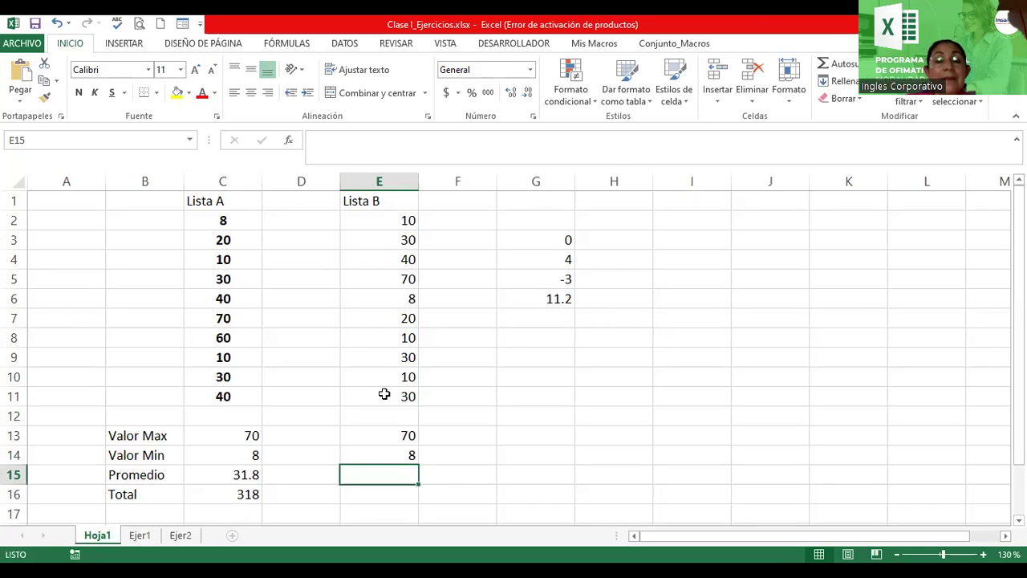
# Rename the sheet Hoja1 as Funciones and give its tab the darkest tan theme colour, almost black.
pyautogui.rightClick(99, 536)
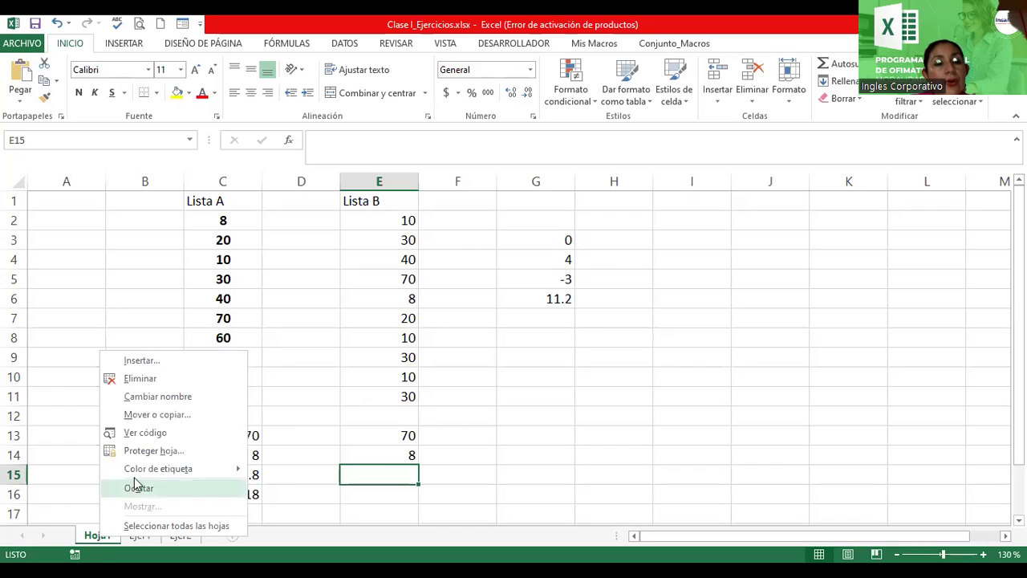
pyautogui.click(163, 396)
pyautogui.write('Funciones')
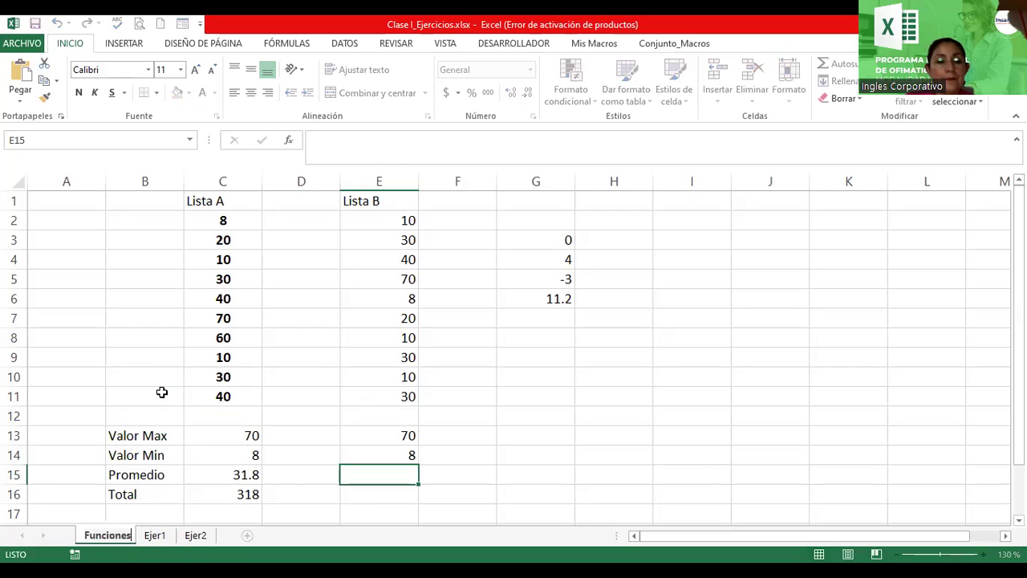
pyautogui.press('Return')
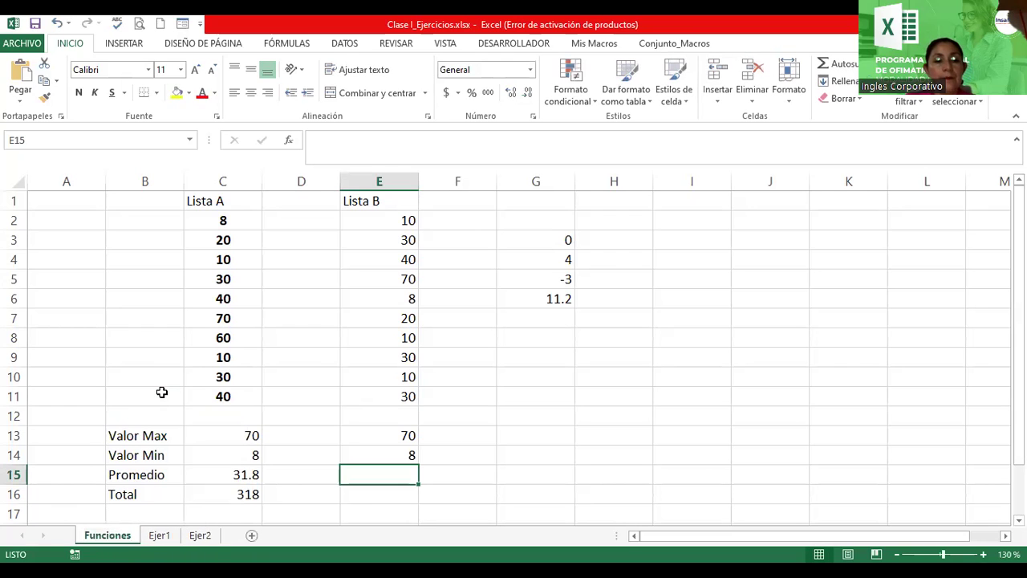
pyautogui.rightClick(127, 539)
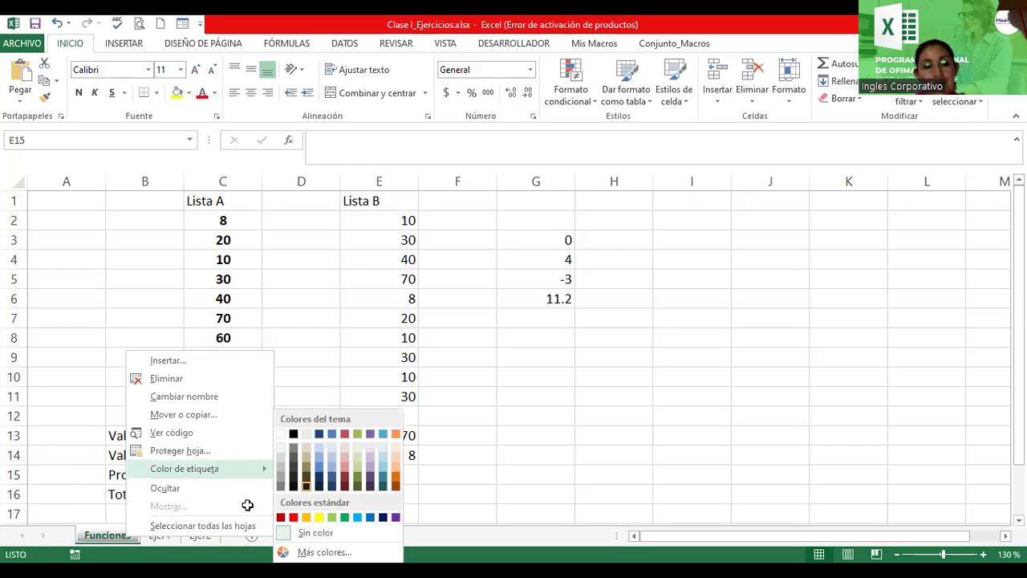
pyautogui.click(305, 485)
# Rename the sheet Ejer1 as Factura.
pyautogui.click(165, 535)
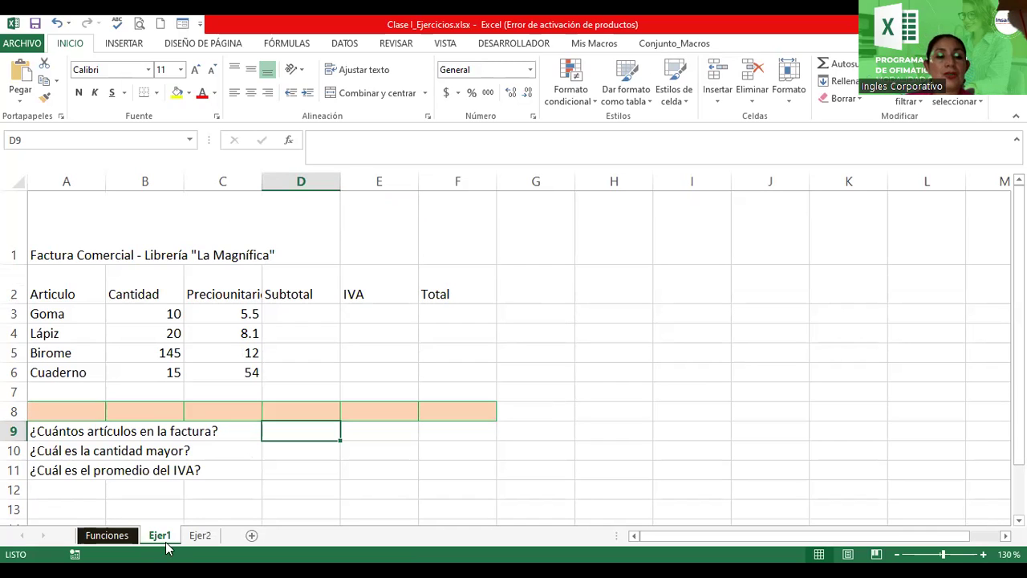
pyautogui.doubleClick(163, 536)
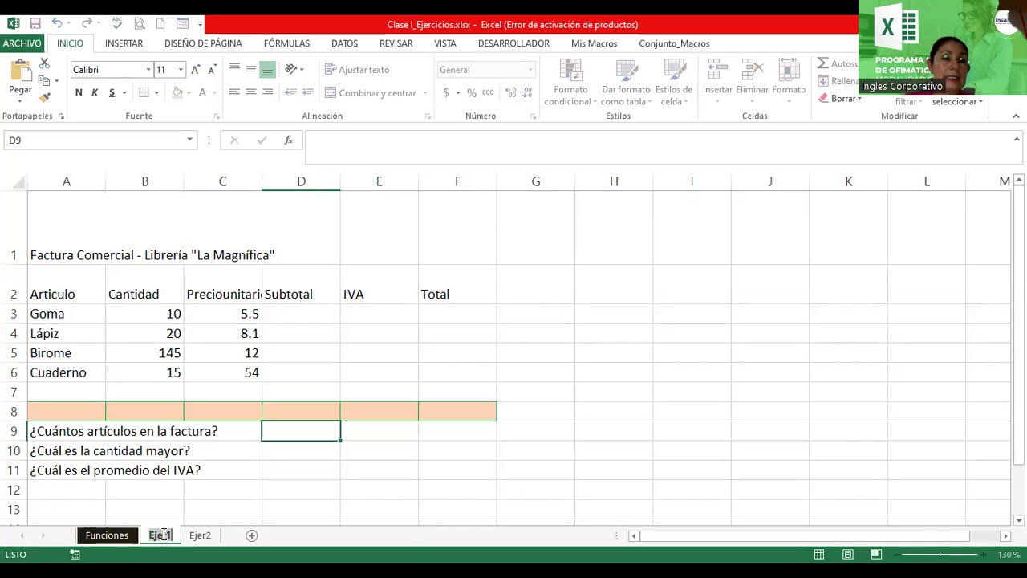
pyautogui.write('Factura')
pyautogui.press('Return')
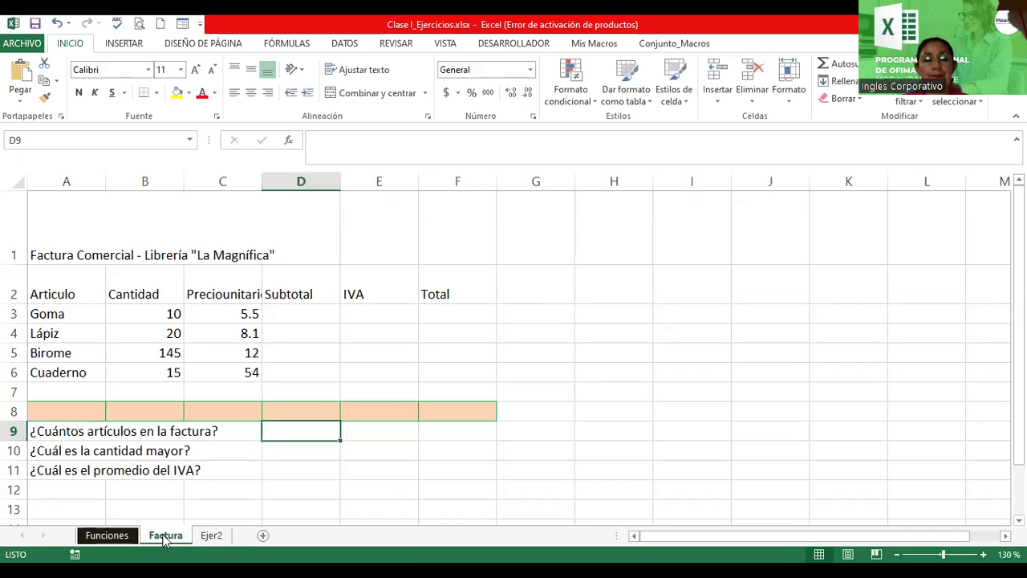
# Merge and centre the invoice title across A1:F1 and align it vertically to the middle.
pyautogui.click(165, 232)
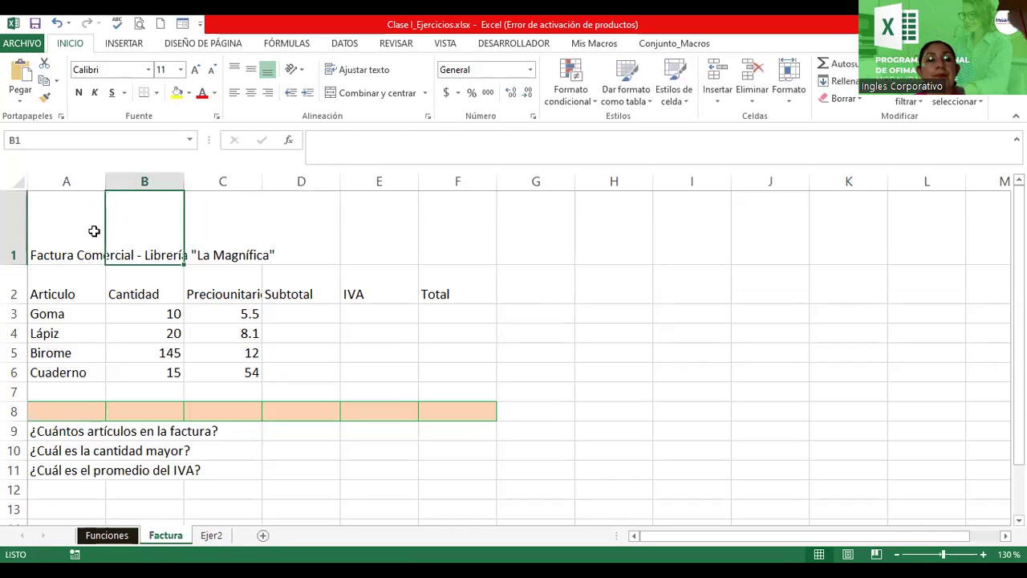
pyautogui.click(85, 230)
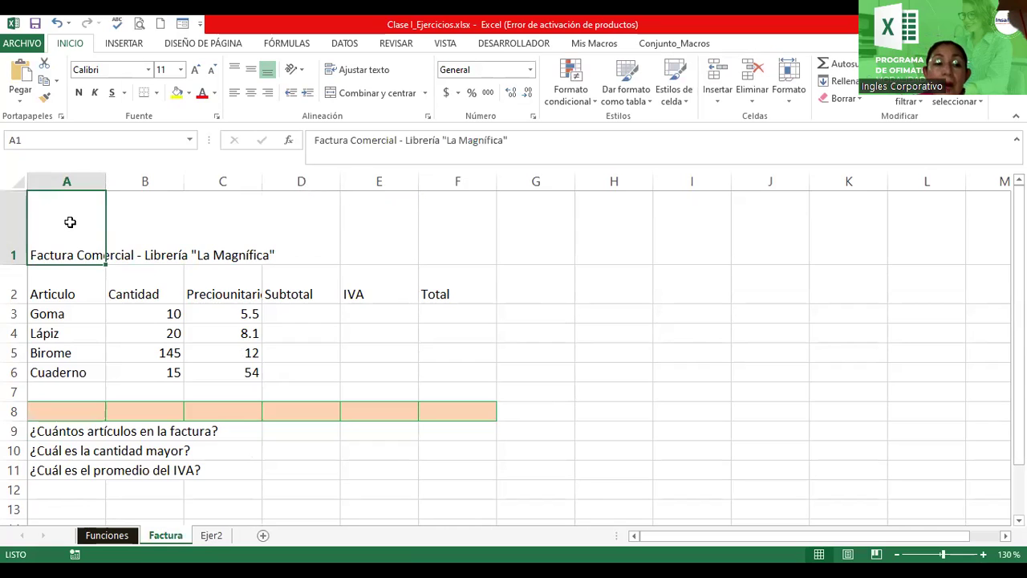
pyautogui.moveTo(80, 223); pyautogui.dragTo(441, 237)
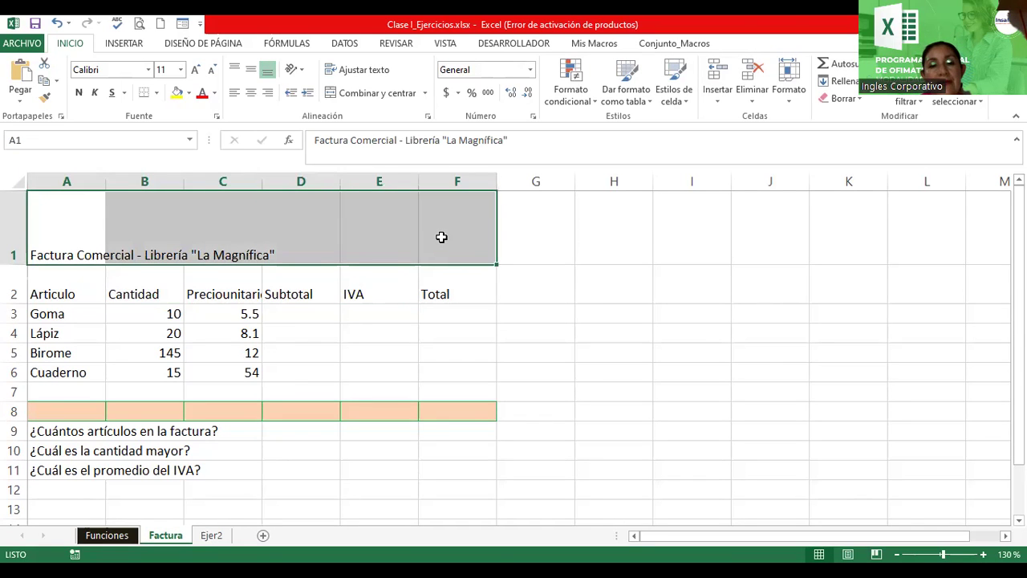
pyautogui.click(371, 94)
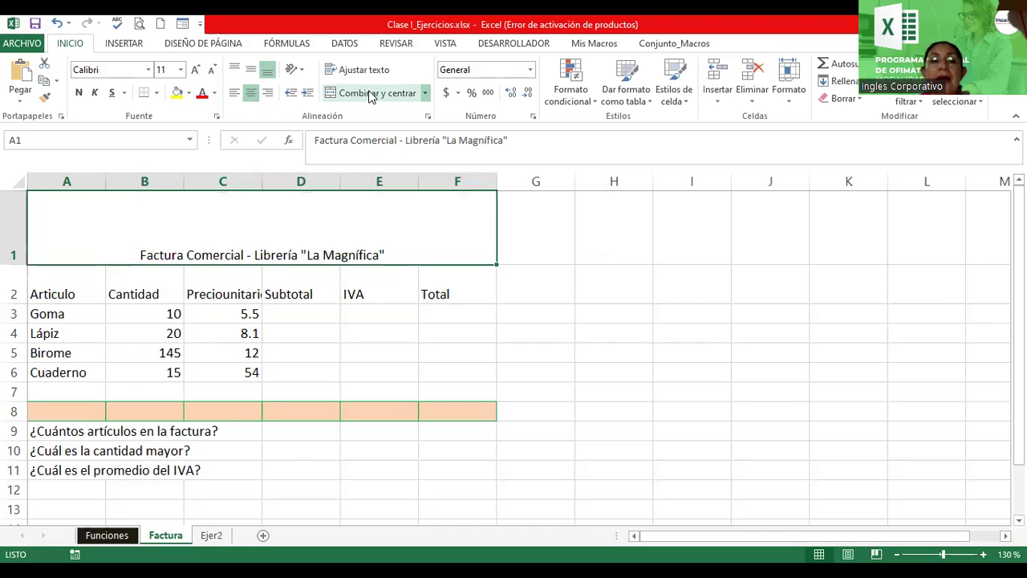
pyautogui.click(250, 73)
# Enlarge the invoice title to font size 20 and fill its merged cell with a light olive green theme colour.
pyautogui.click(191, 70)
pyautogui.click(191, 70)
pyautogui.click(191, 70)
pyautogui.click(191, 70)
pyautogui.click(191, 70)
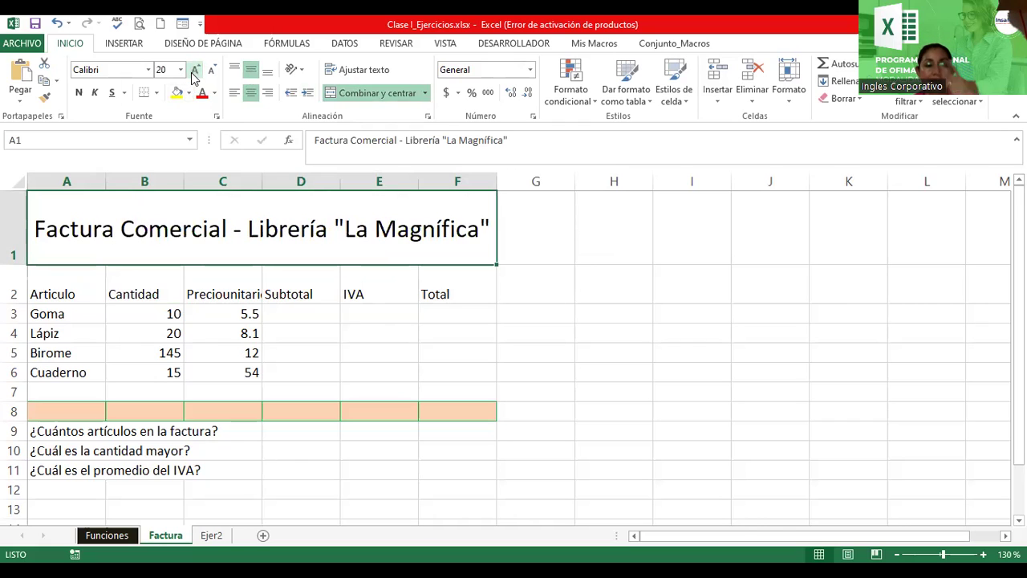
pyautogui.click(177, 93)
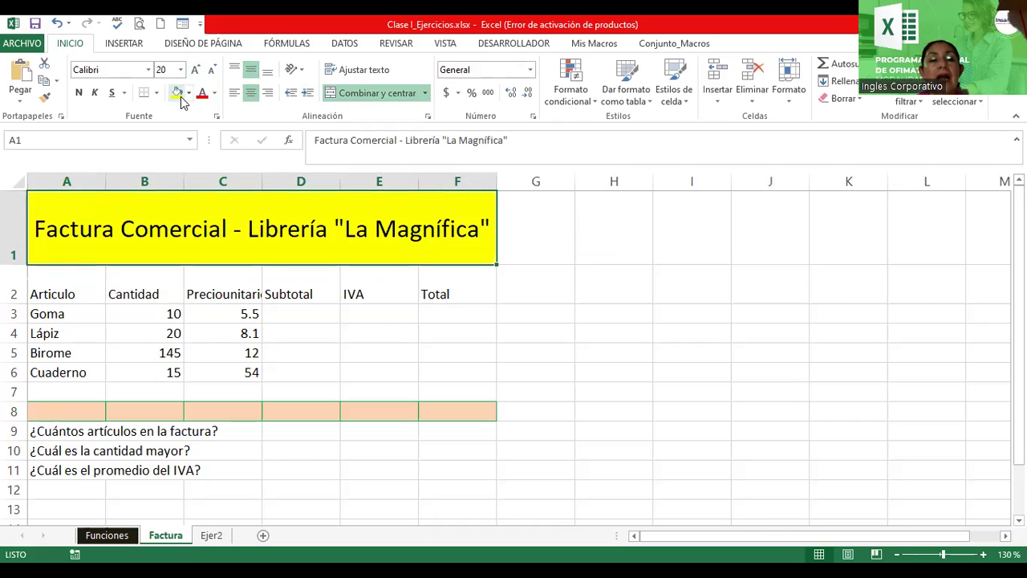
pyautogui.click(192, 95)
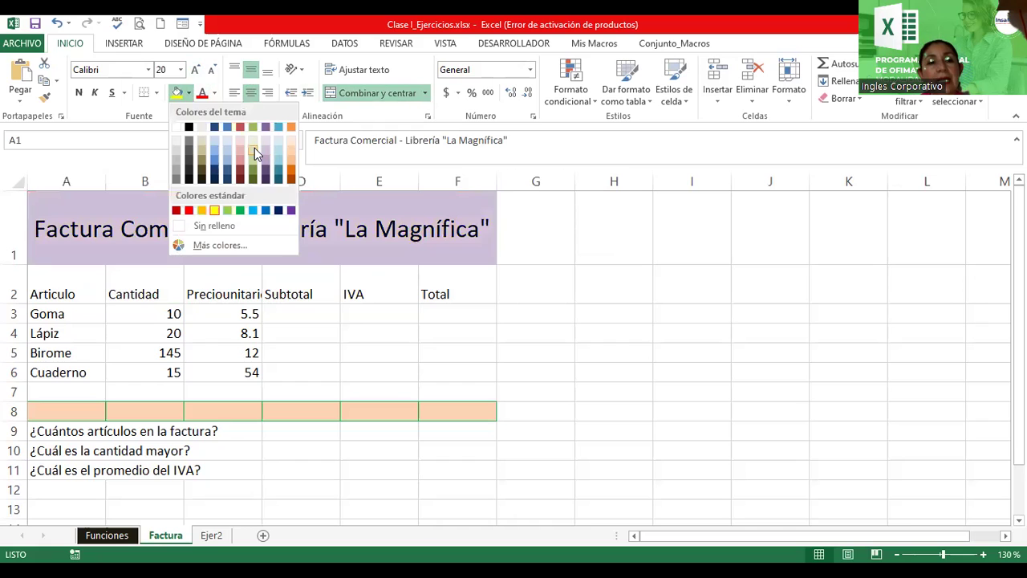
pyautogui.click(254, 150)
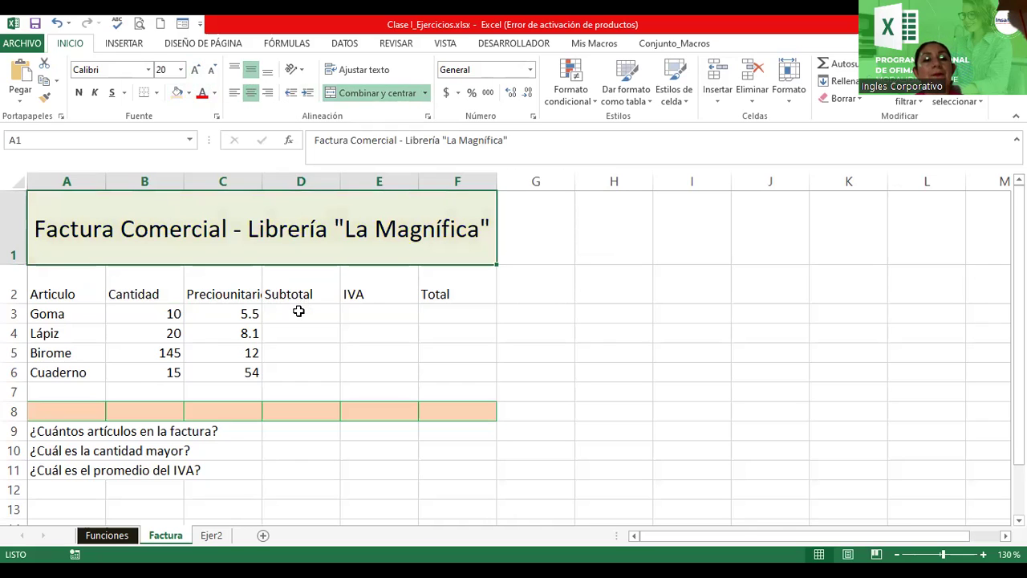
# Format the header row A2:F2 with wrapped, bold text centred both horizontally and vertically.
pyautogui.click(298, 311)
pyautogui.click(75, 290)
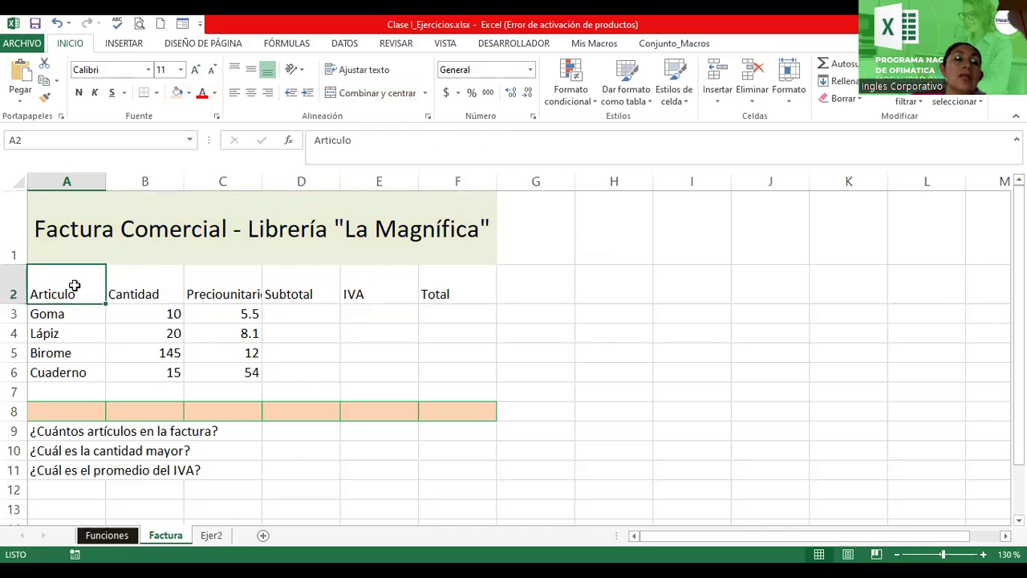
pyautogui.moveTo(91, 286); pyautogui.dragTo(477, 277)
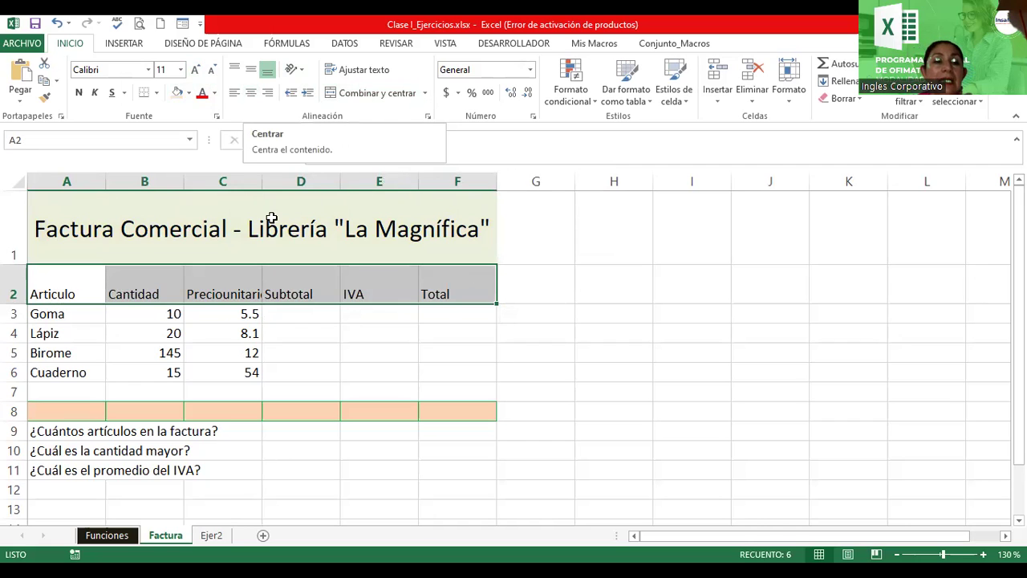
pyautogui.click(359, 71)
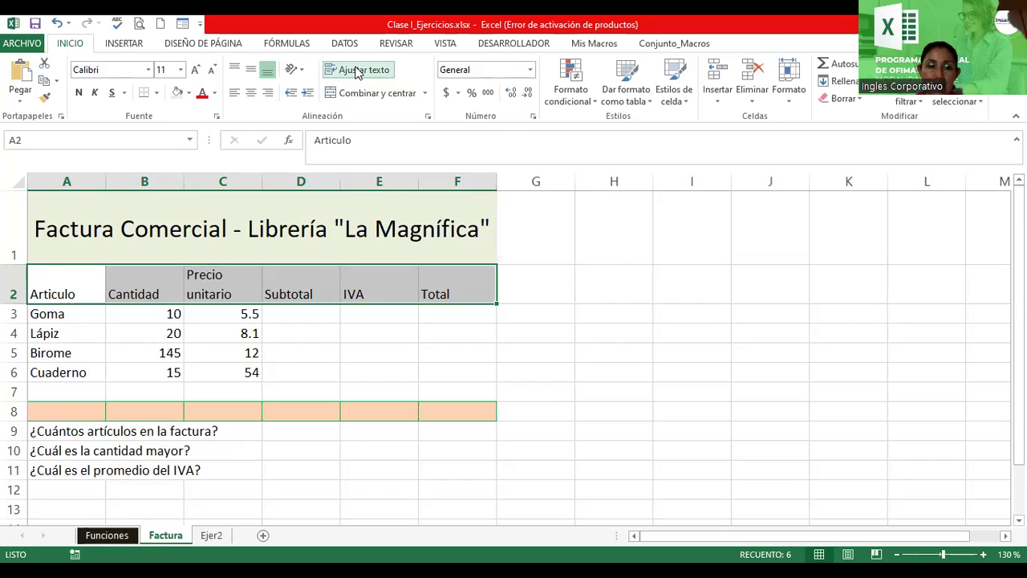
pyautogui.click(252, 93)
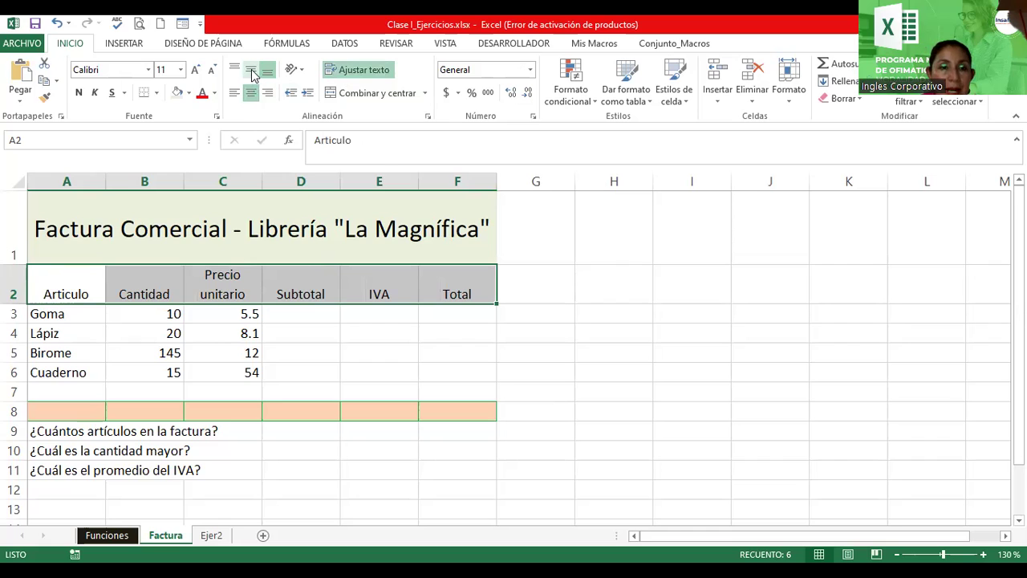
pyautogui.click(251, 73)
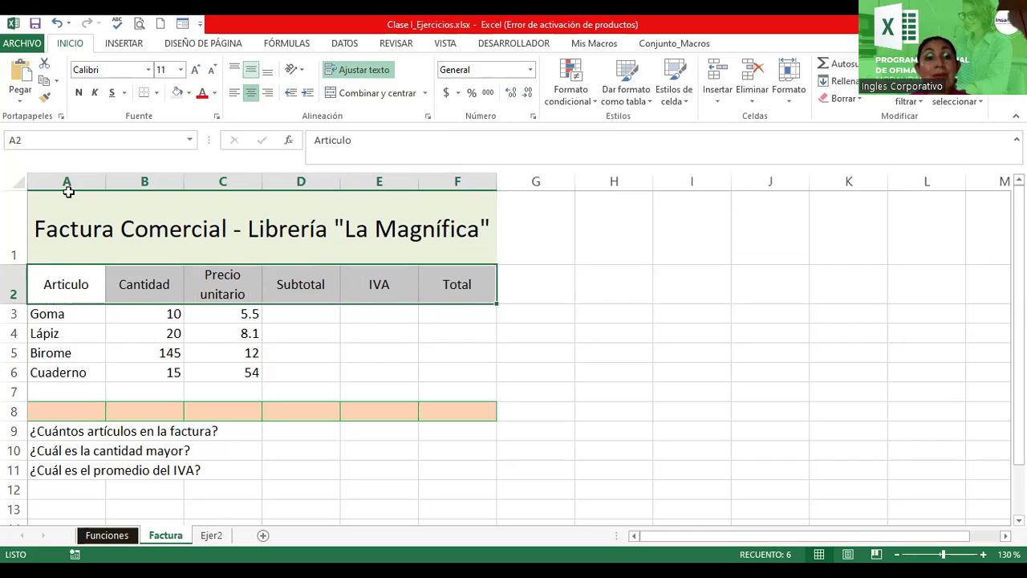
pyautogui.click(79, 93)
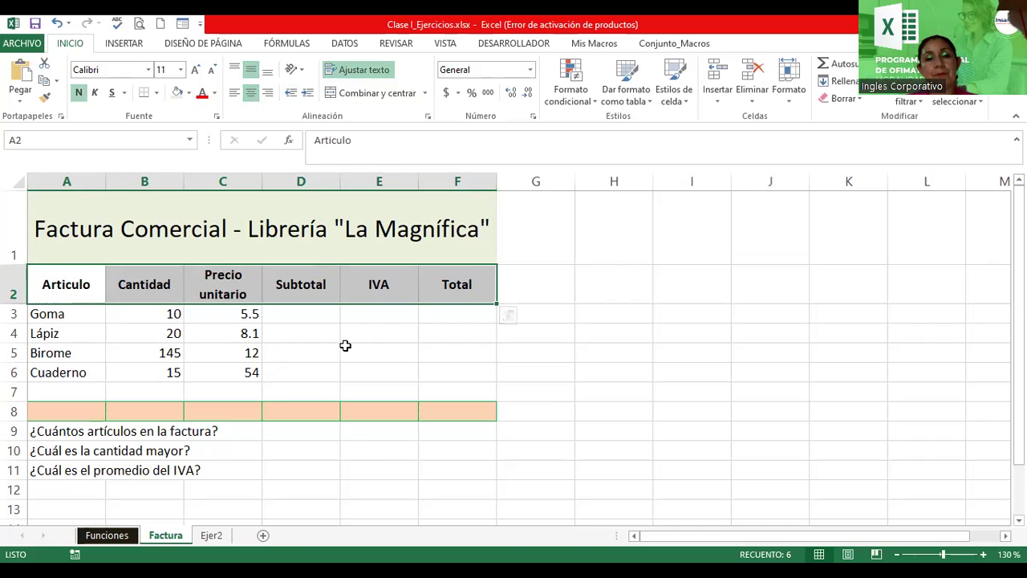
# Calculate the Goma subtotal in D3 by multiplying quantity by unit price with the formula =B3*C3.
pyautogui.click(305, 315)
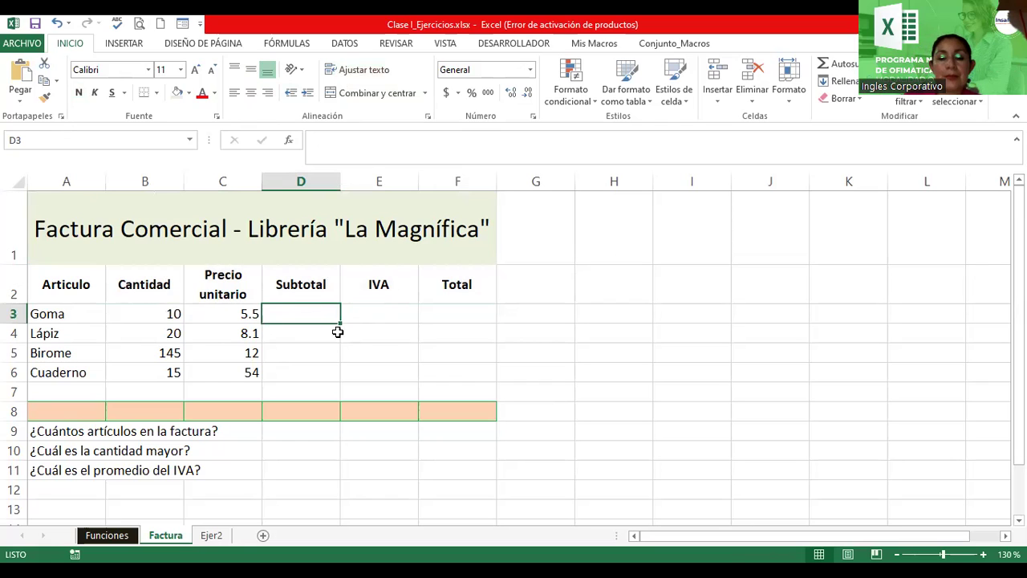
pyautogui.write('=')
pyautogui.click(156, 313)
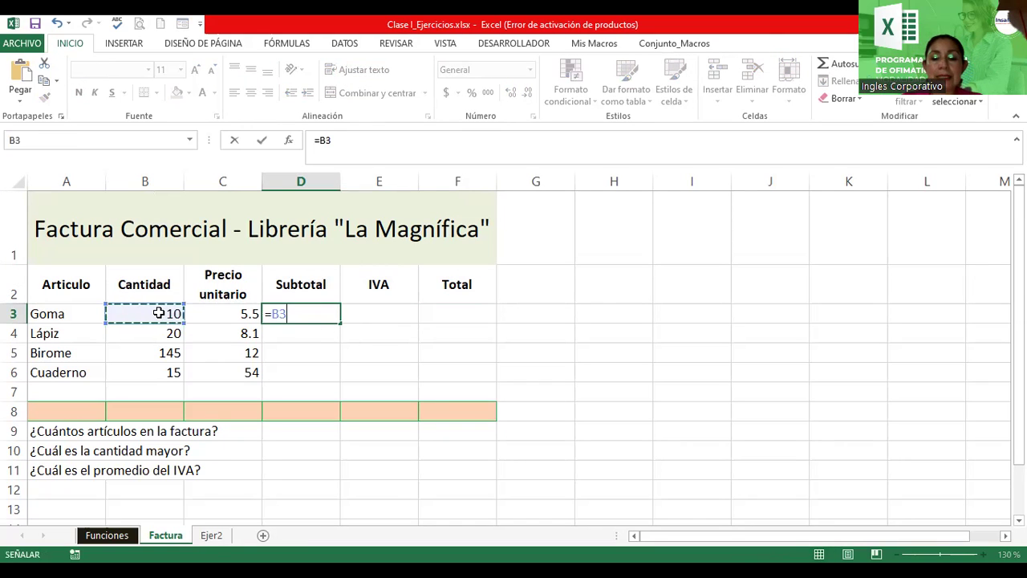
pyautogui.write('*')
pyautogui.press('BackSpace')
pyautogui.write('*')
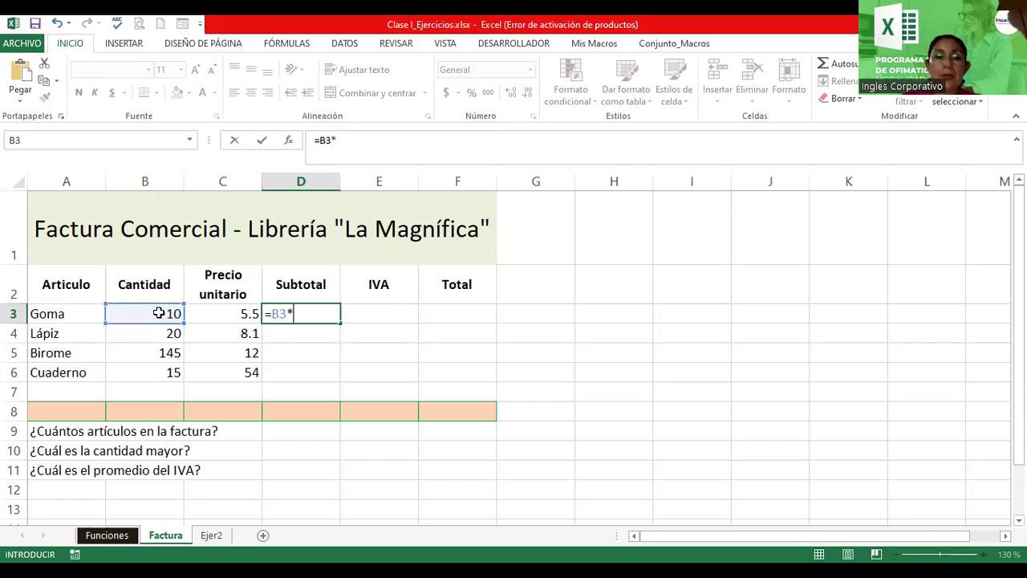
pyautogui.click(216, 313)
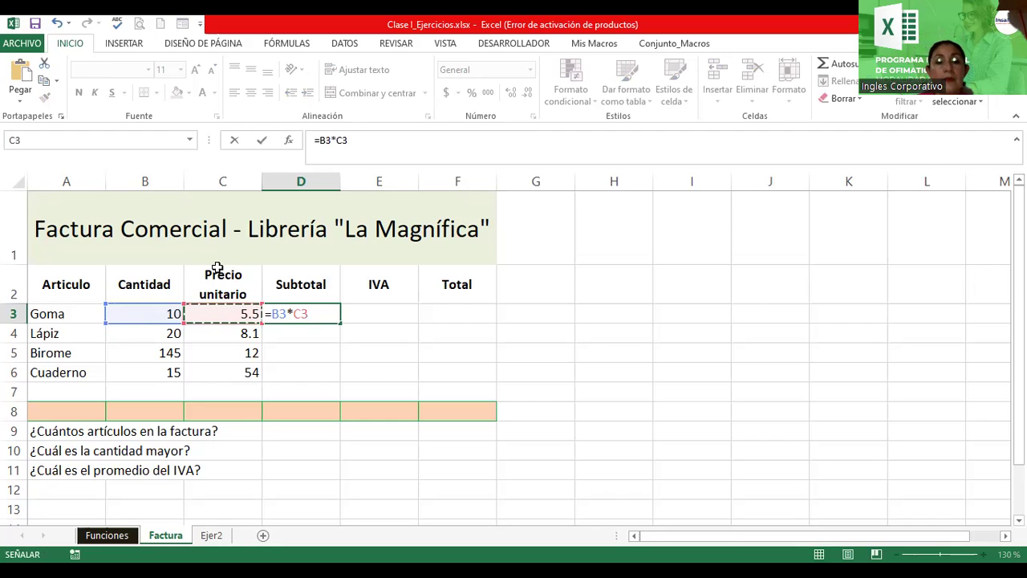
pyautogui.press('Return')
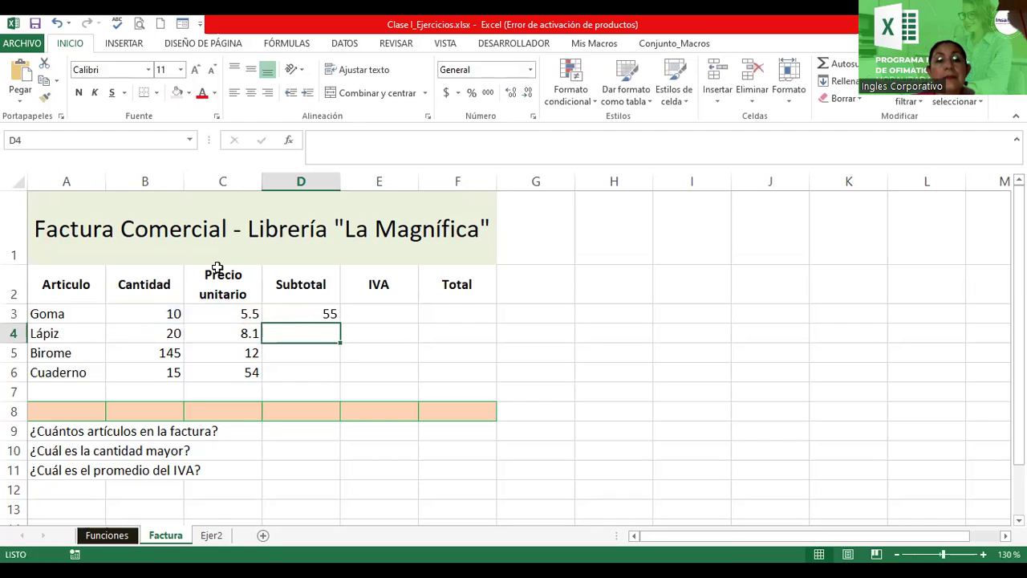
pyautogui.click(318, 313)
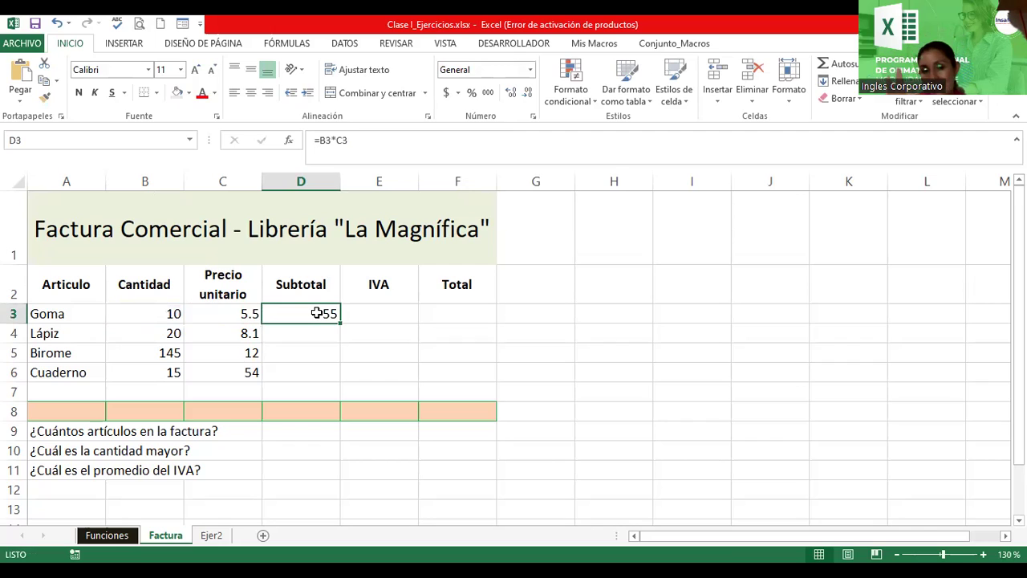
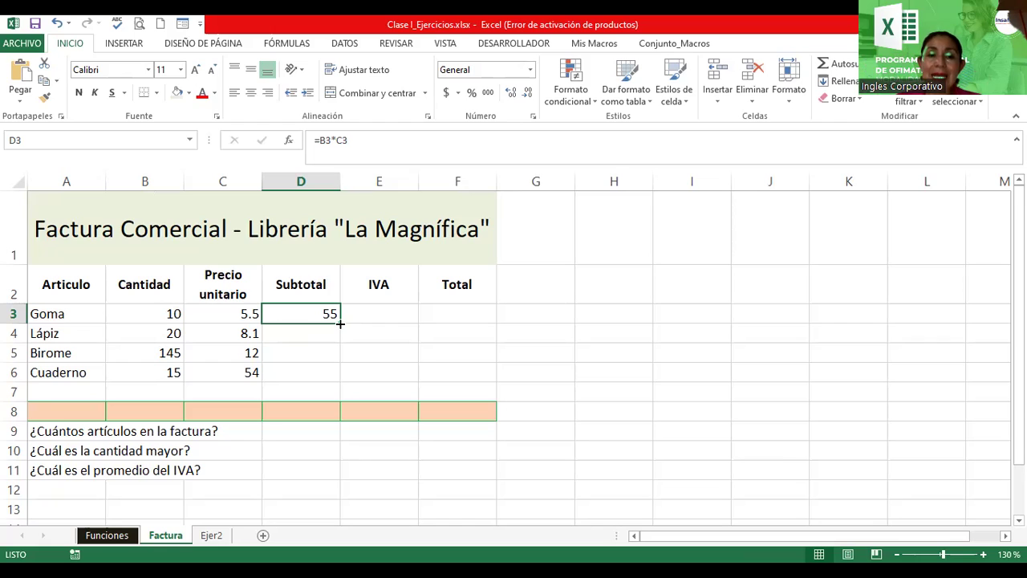
# Copy the subtotal formula down to D6 and fill E3:E6 with the IVA formula, starting with =D3*13% in E3.
pyautogui.moveTo(341, 323); pyautogui.dragTo(340, 379)
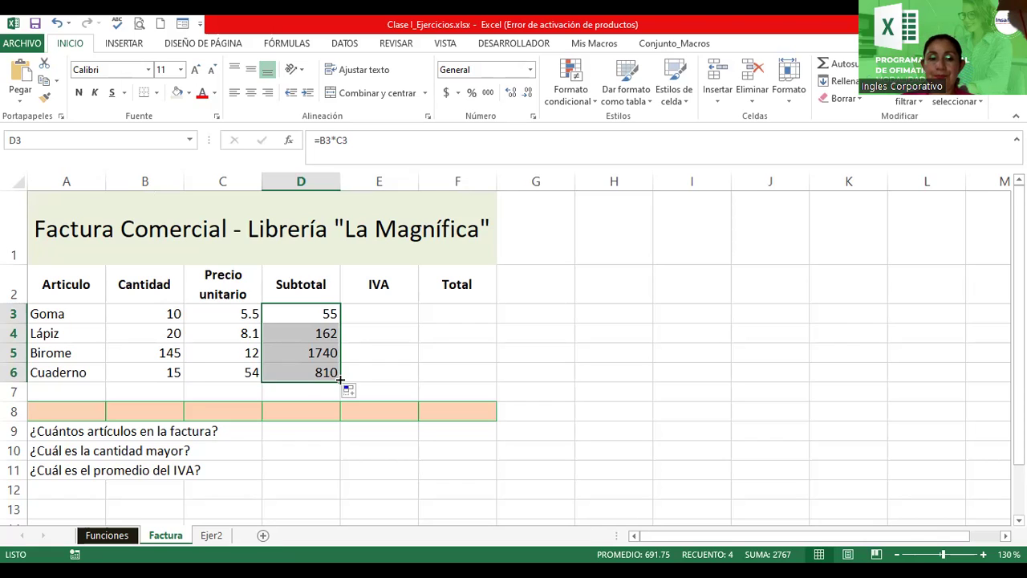
pyautogui.click(366, 315)
pyautogui.write('=')
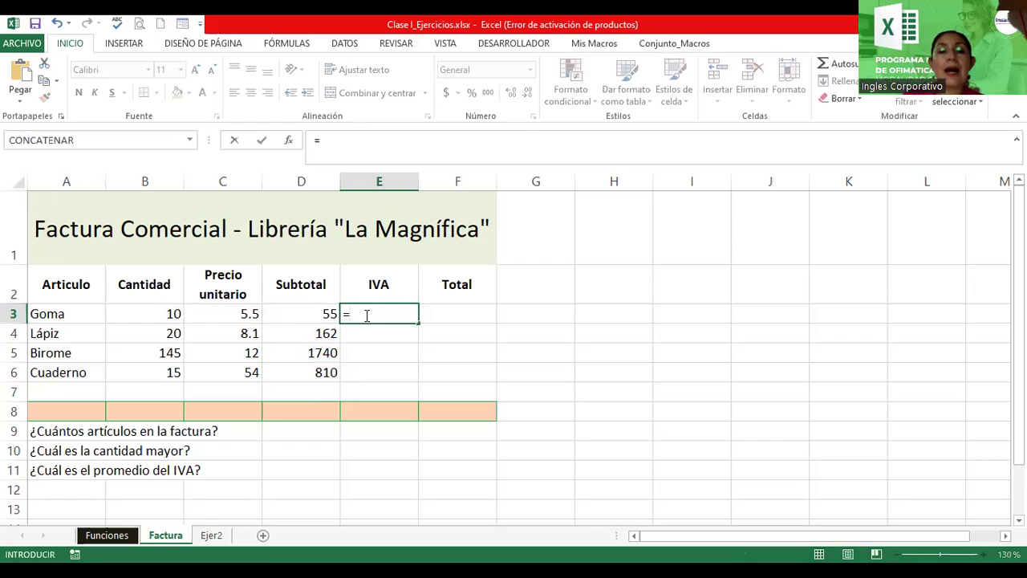
pyautogui.click(318, 312)
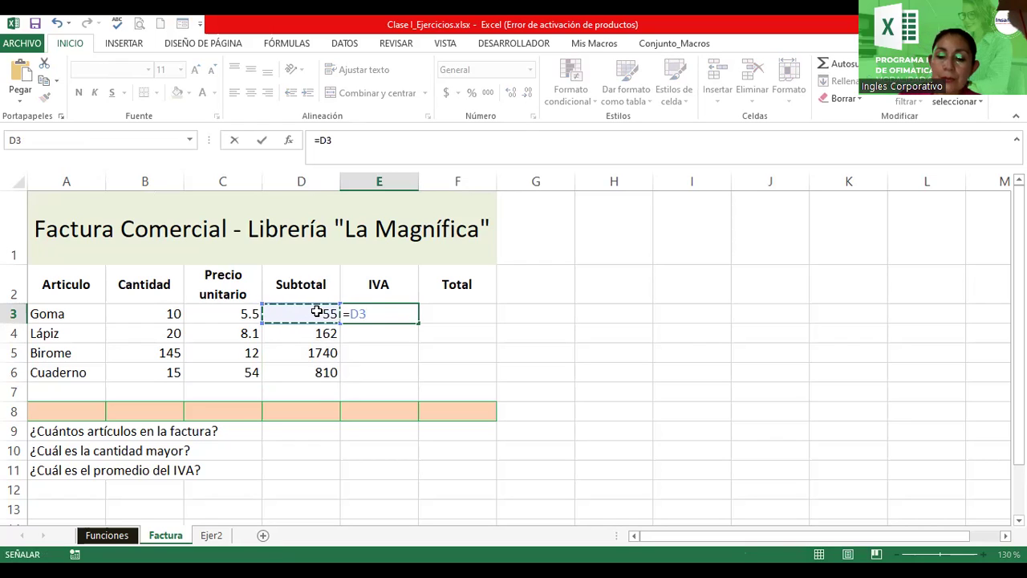
pyautogui.write('*13%')
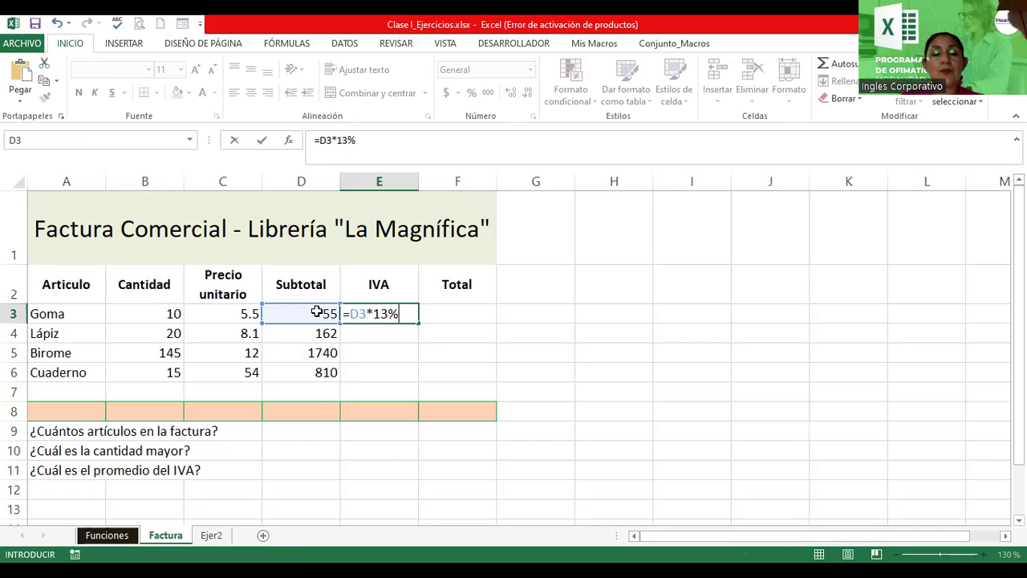
pyautogui.press('Return')
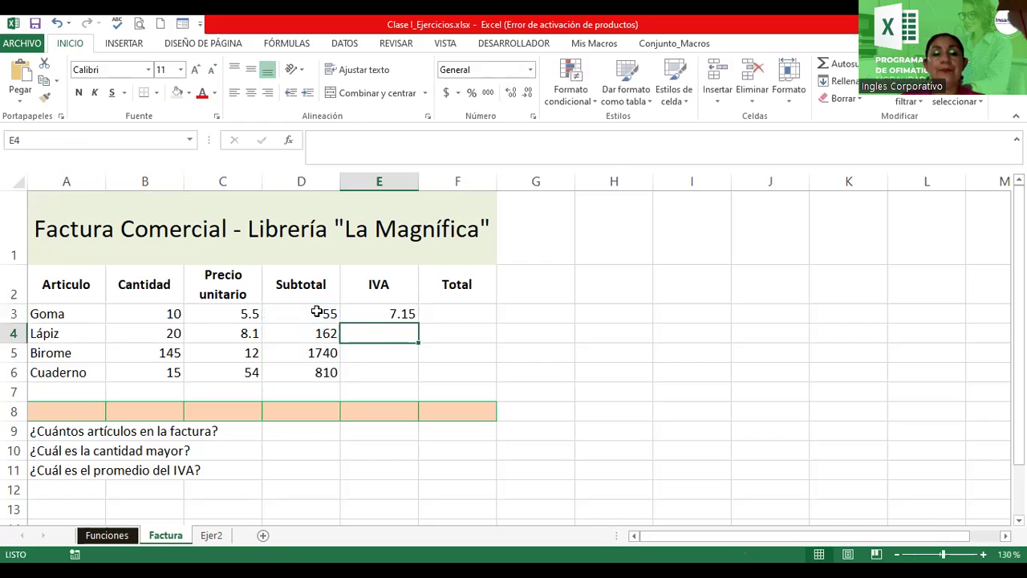
pyautogui.click(390, 315)
pyautogui.moveTo(418, 322); pyautogui.dragTo(417, 375)
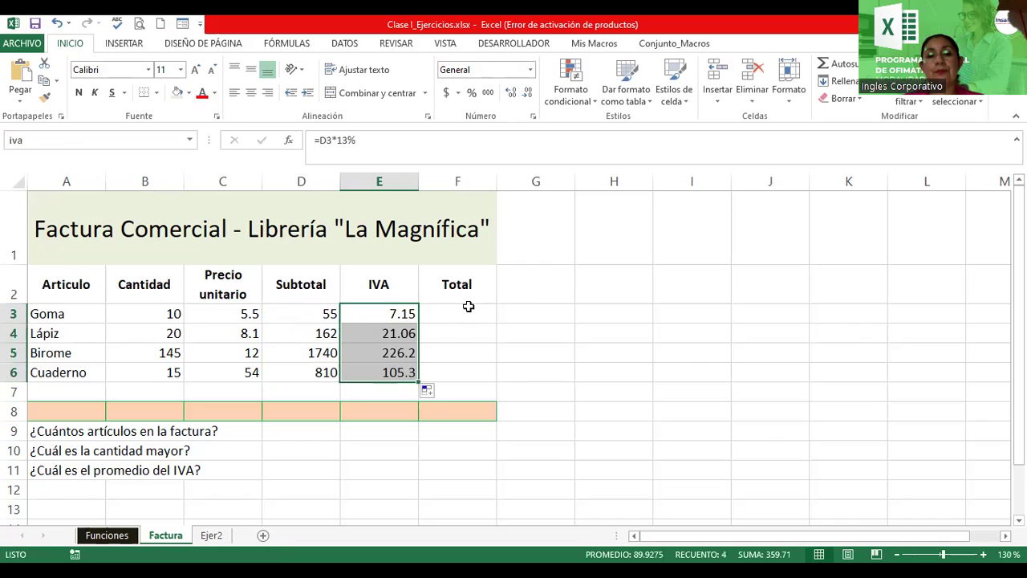
# Calculate the Goma total in F3 with =D3+E3 and copy the formula down to F6.
pyautogui.click(469, 307)
pyautogui.write('=')
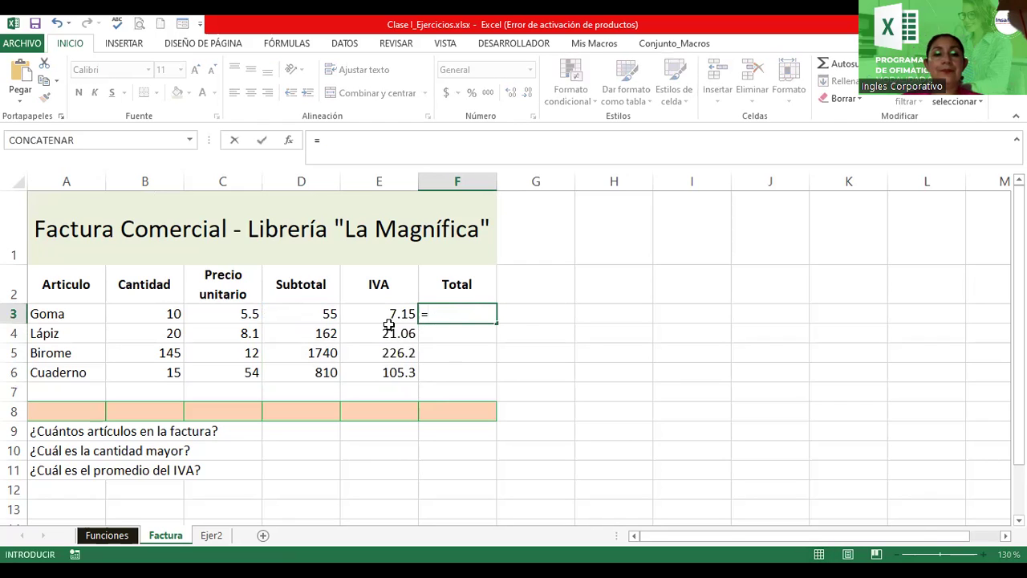
pyautogui.click(307, 313)
pyautogui.write('*')
pyautogui.press('BackSpace')
pyautogui.write('+')
pyautogui.click(365, 312)
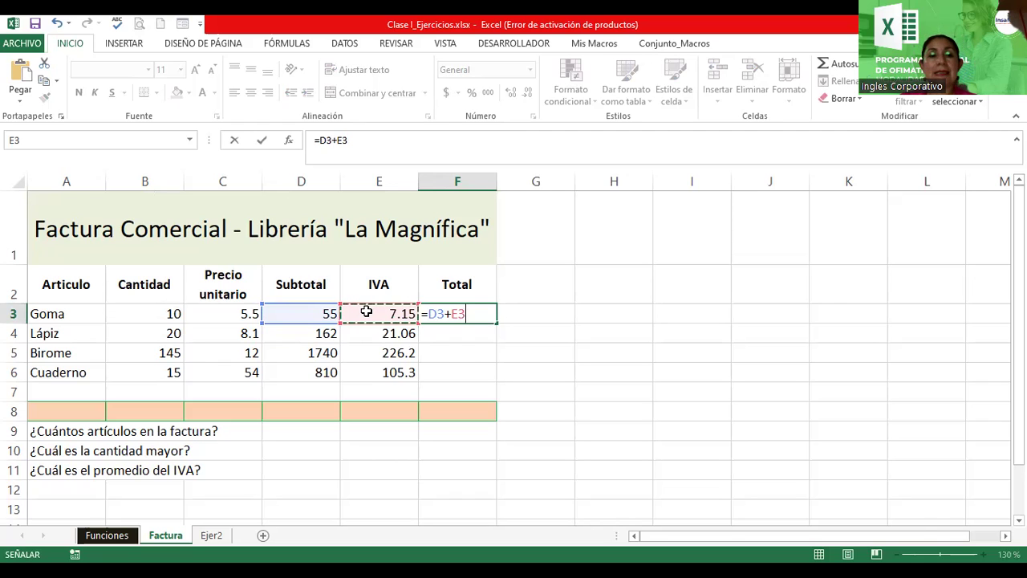
pyautogui.press('Return')
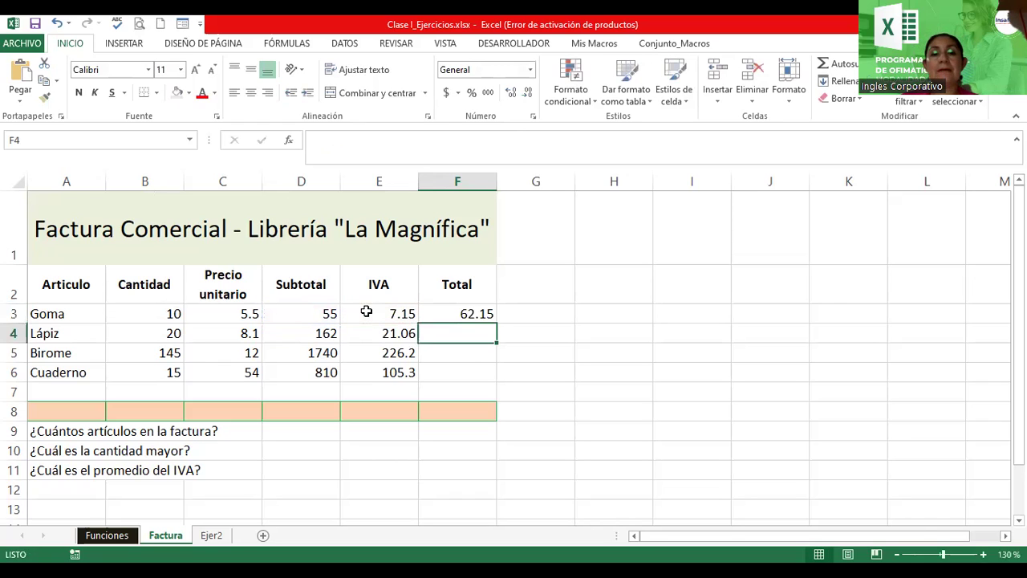
pyautogui.click(485, 312)
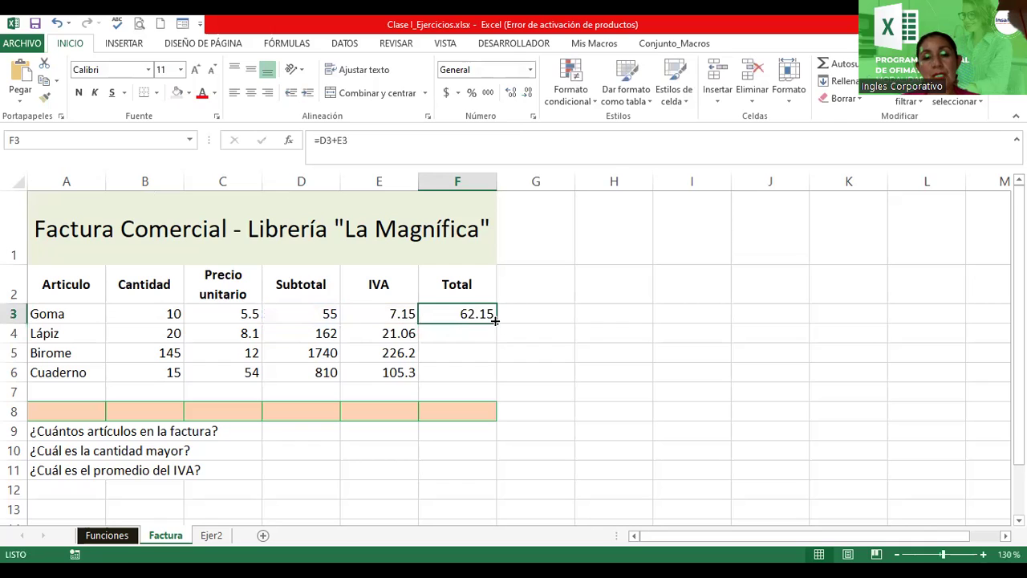
pyautogui.moveTo(497, 321); pyautogui.dragTo(498, 386)
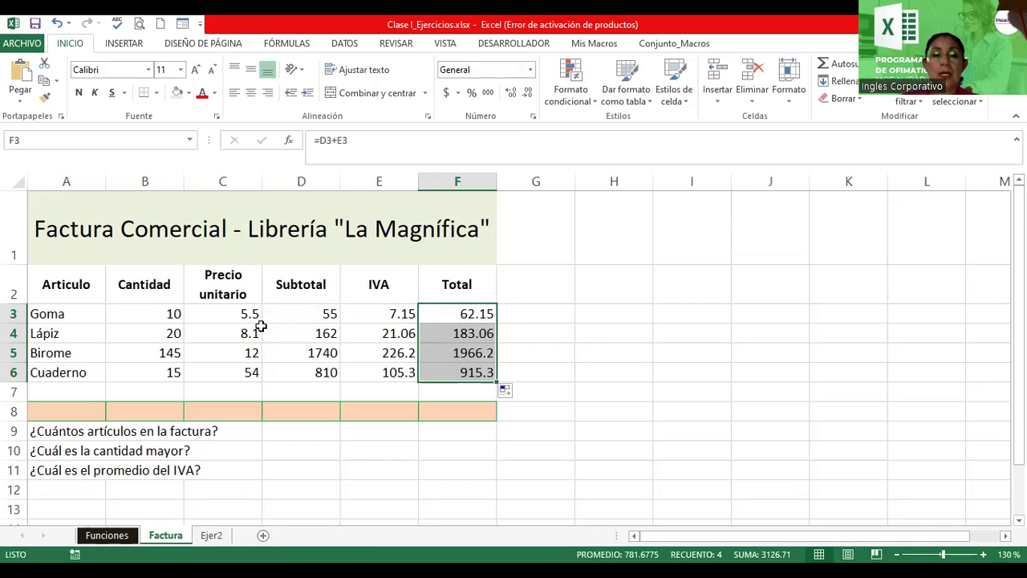
# Apply the dollar accounting number format to the price, subtotal, IVA and total values in C3:F6.
pyautogui.click(227, 314)
pyautogui.moveTo(352, 352); pyautogui.dragTo(436, 371)
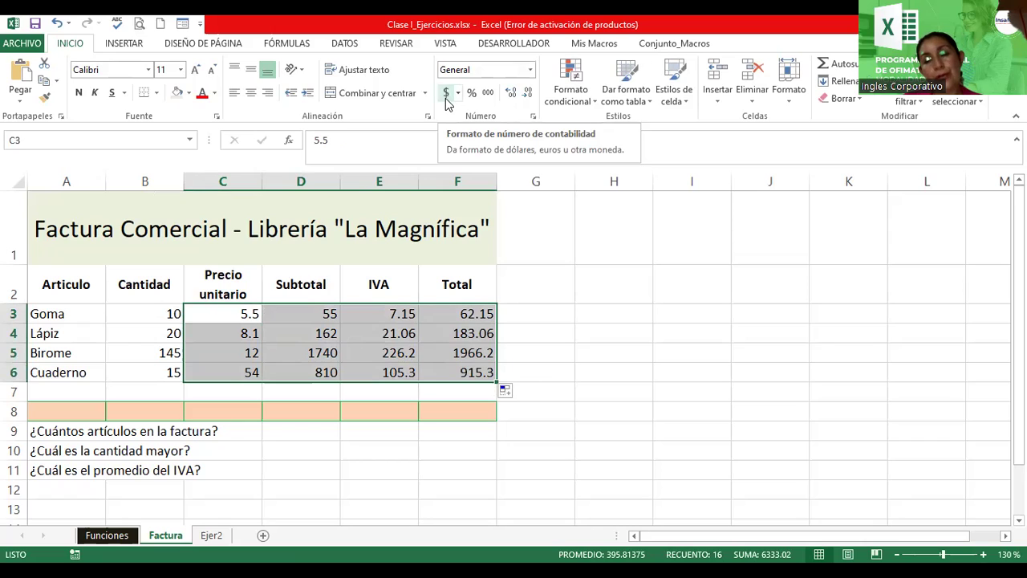
pyautogui.click(447, 95)
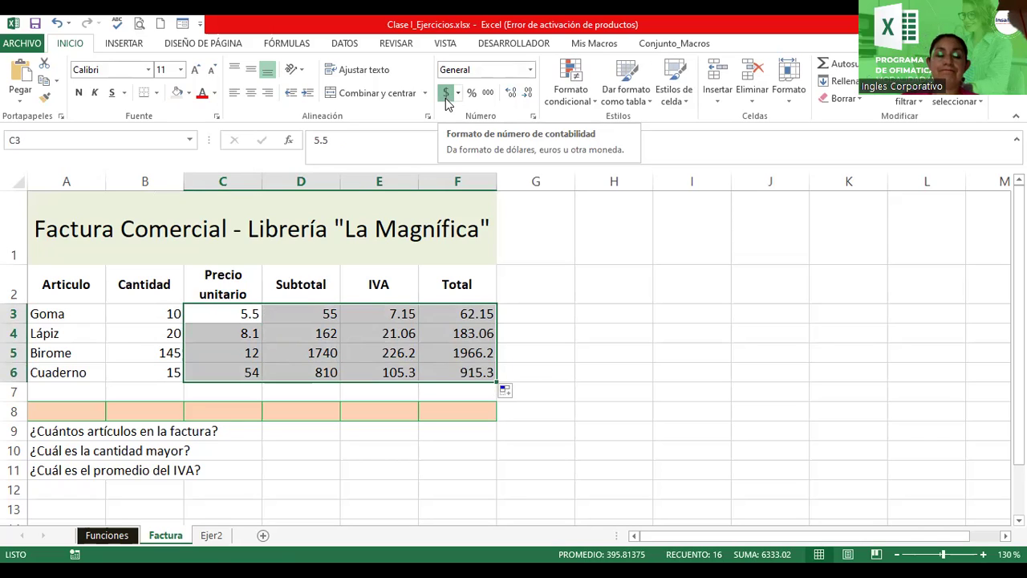
pyautogui.click(310, 412)
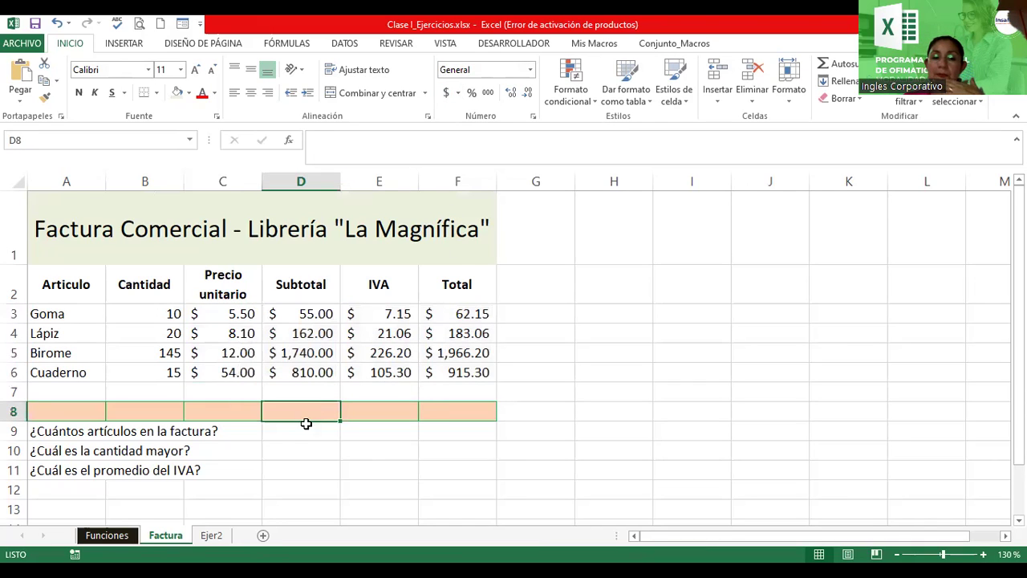
# Make the three questions in A9, A10 and A11 bold.
pyautogui.click(62, 433)
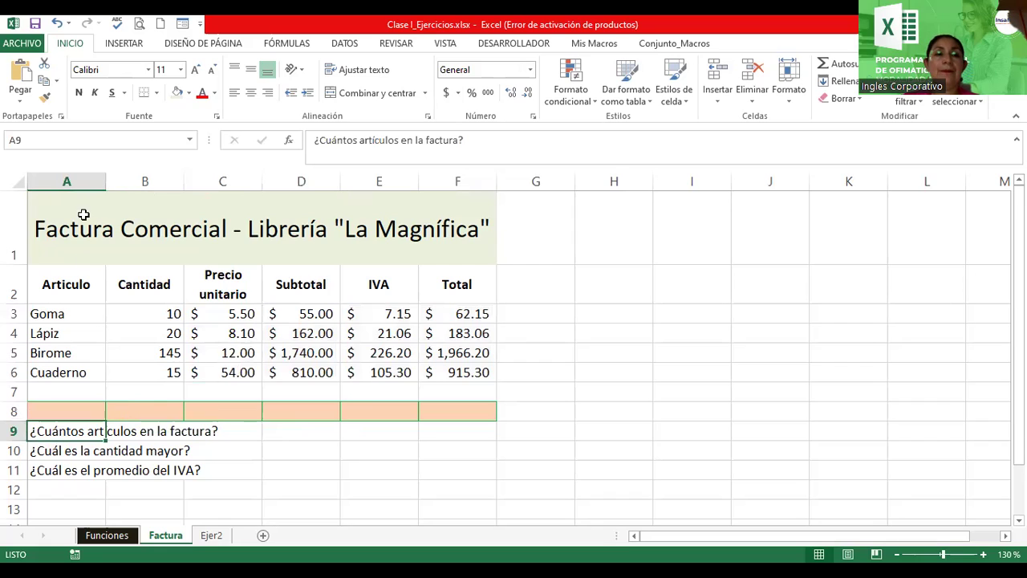
pyautogui.click(79, 94)
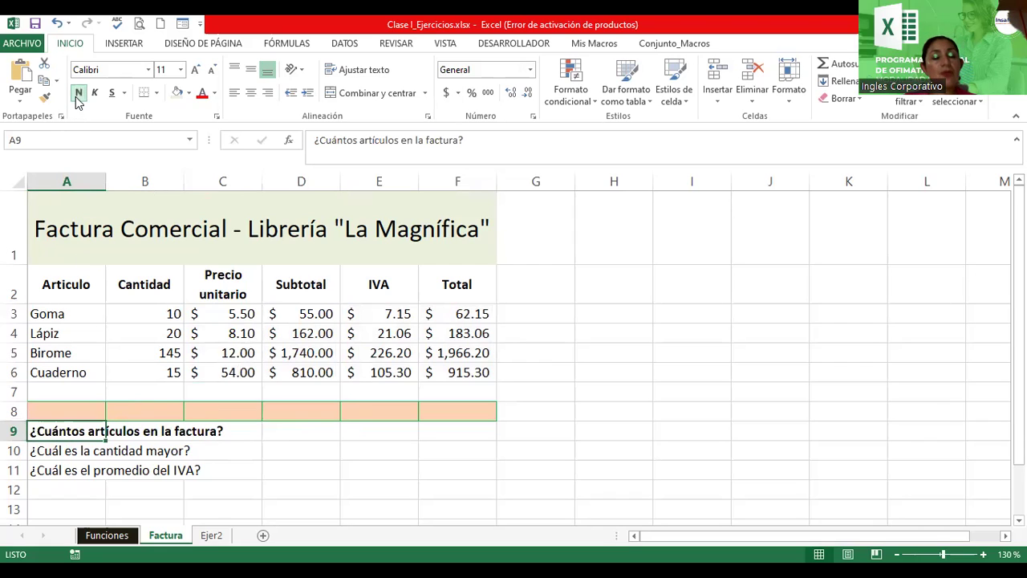
pyautogui.click(50, 452)
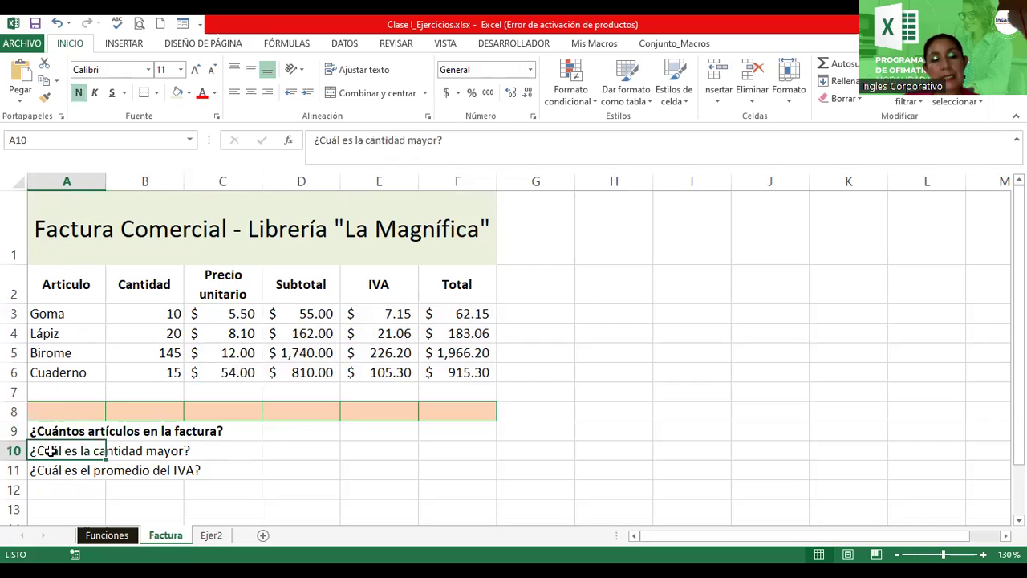
pyautogui.click(79, 94)
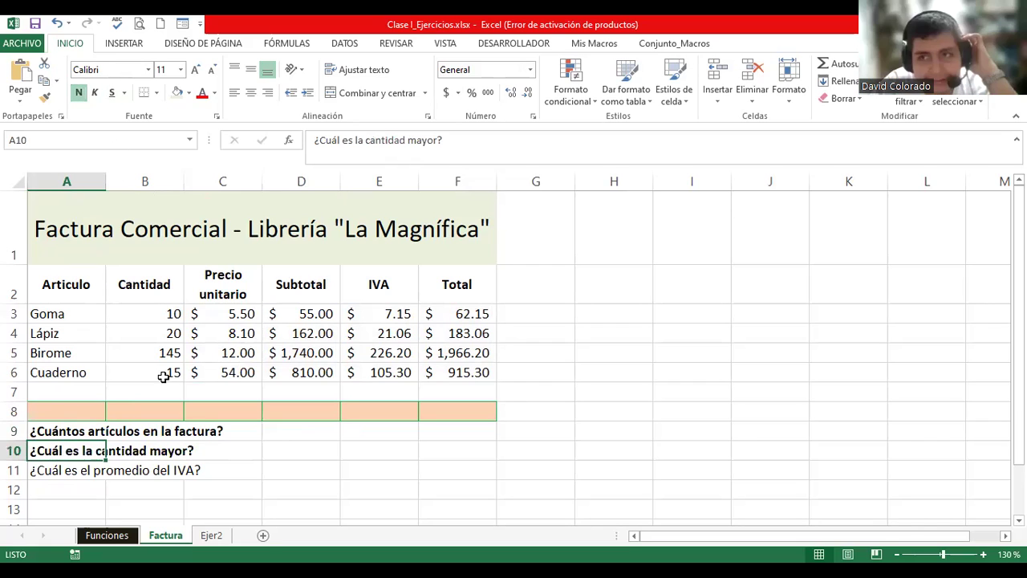
pyautogui.click(38, 474)
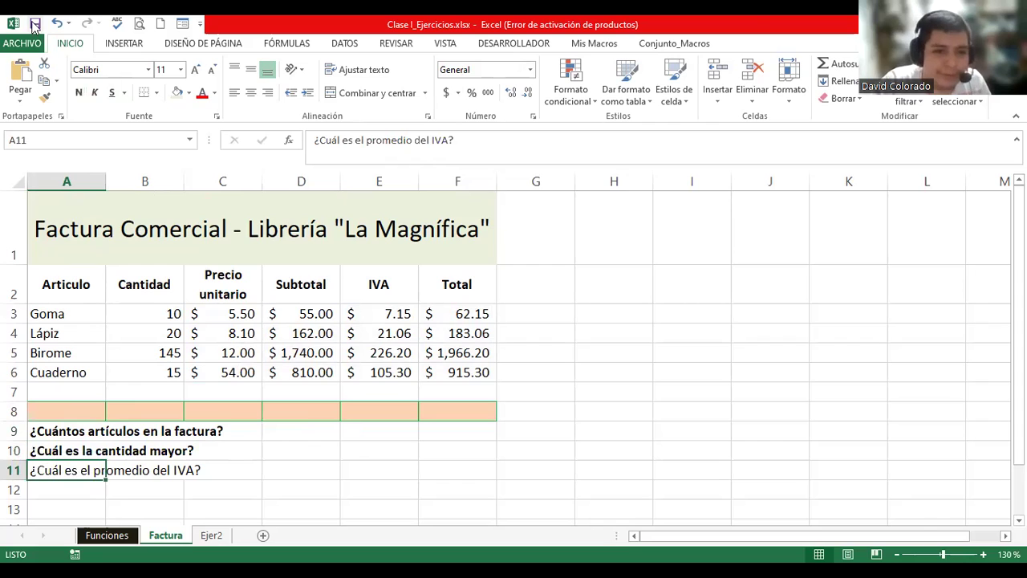
pyautogui.click(79, 93)
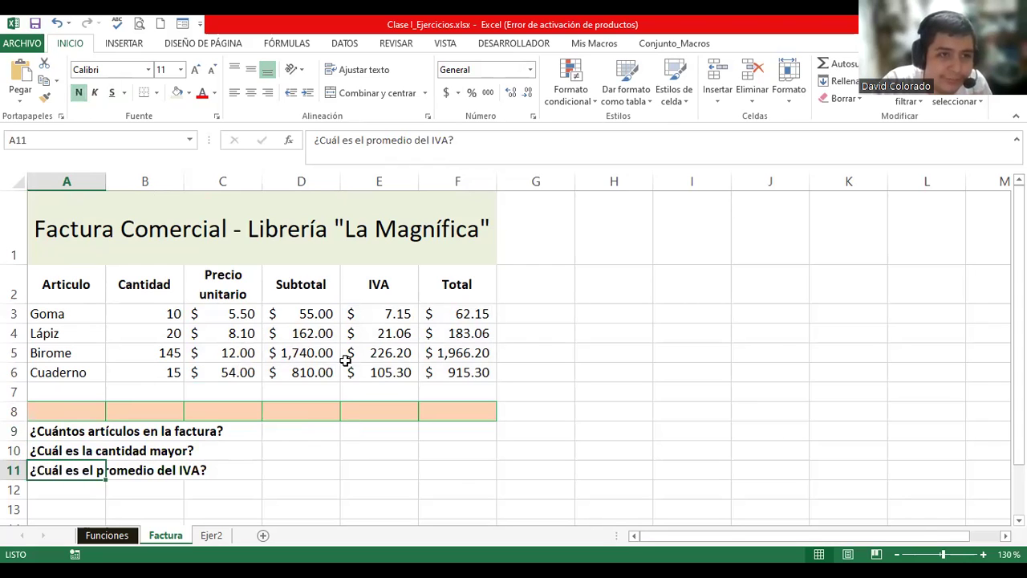
# Review the IVA formula in E3 and the number format applied to C3:F6.
pyautogui.doubleClick(387, 312)
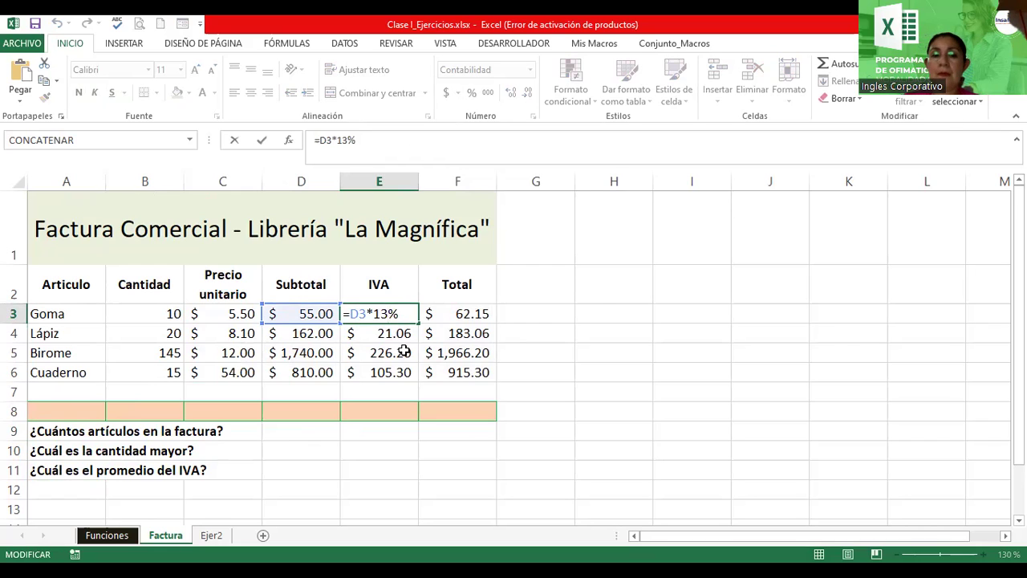
pyautogui.press('Return')
pyautogui.moveTo(215, 311); pyautogui.dragTo(427, 384)
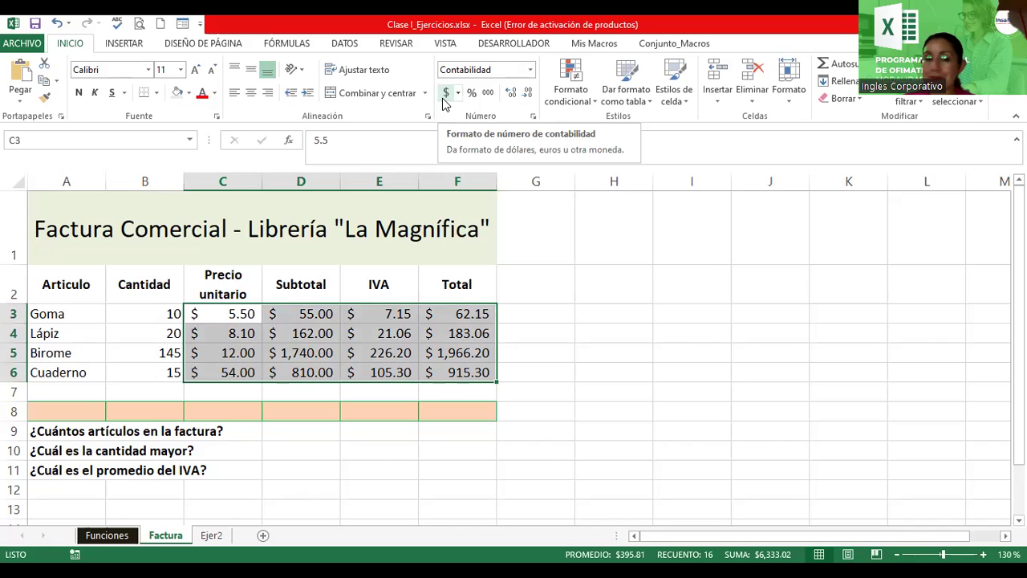
pyautogui.click(642, 326)
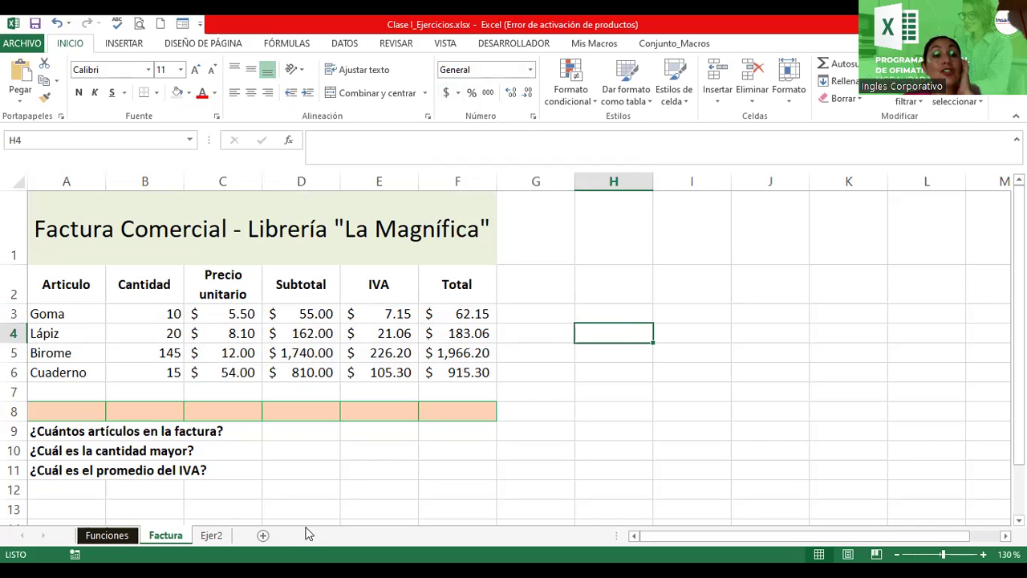
# Fill the answer cells D9:D11 beside the questions with a light red theme colour.
pyautogui.click(324, 430)
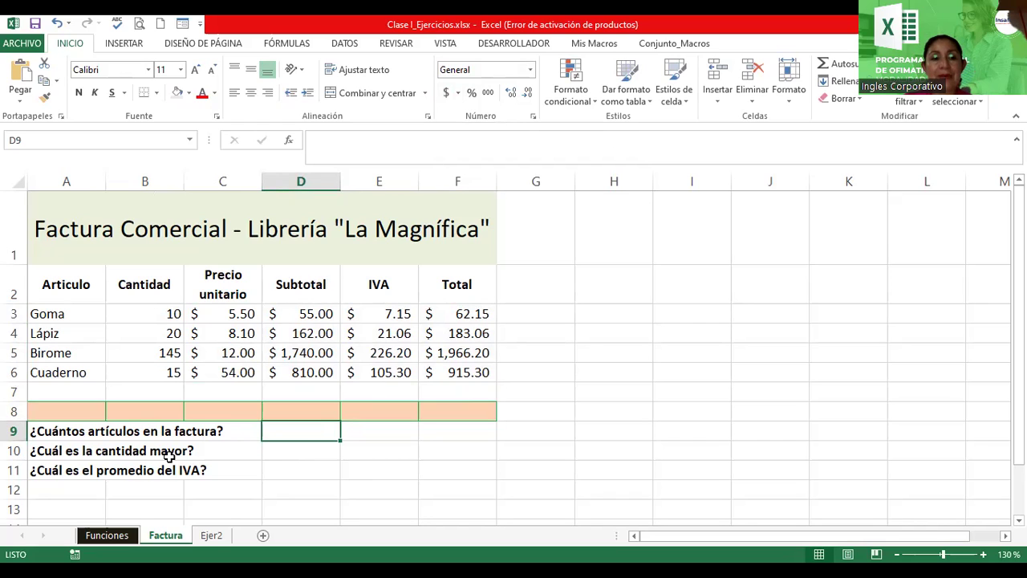
pyautogui.click(79, 432)
pyautogui.moveTo(60, 431); pyautogui.dragTo(223, 441)
pyautogui.moveTo(313, 433); pyautogui.dragTo(310, 472)
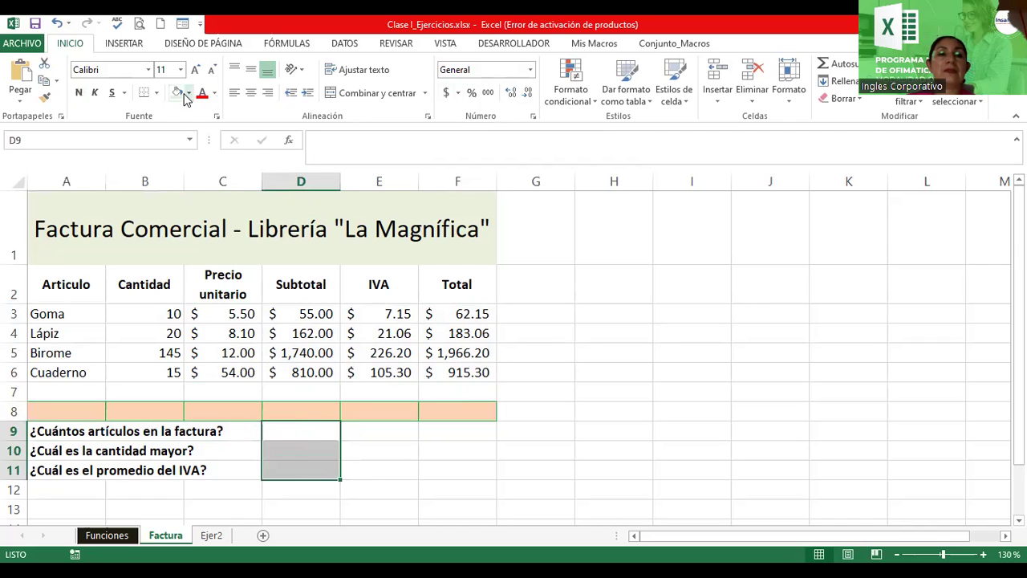
pyautogui.click(177, 92)
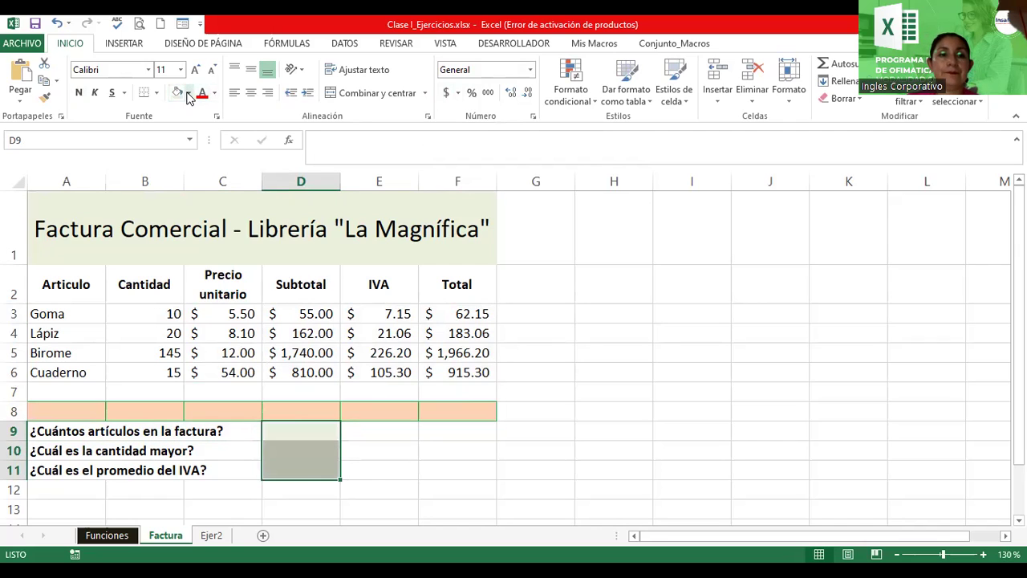
pyautogui.click(188, 92)
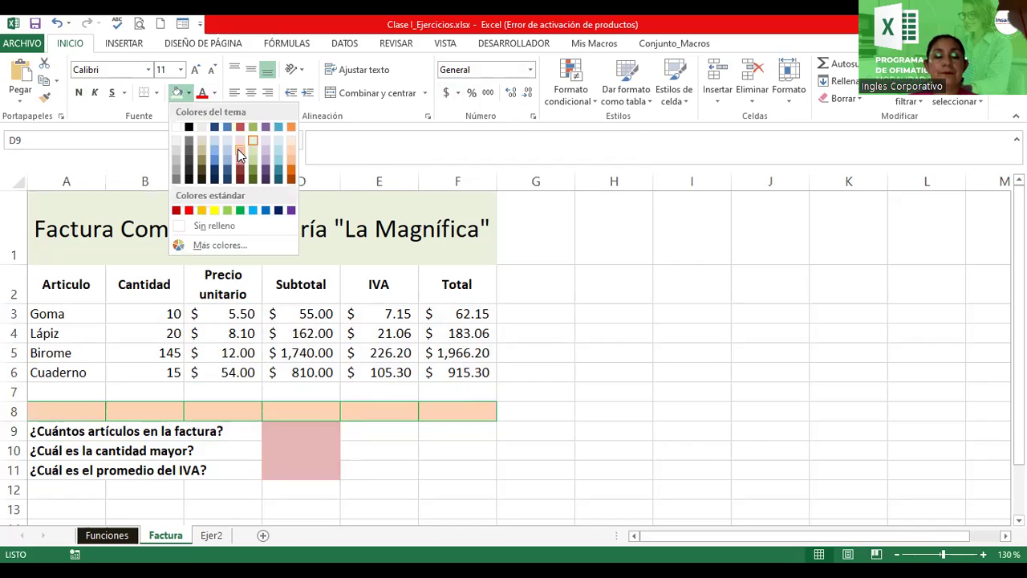
pyautogui.click(238, 149)
# Count the invoice's articles in D9 with the CONTARA function over A3:A6.
pyautogui.click(305, 433)
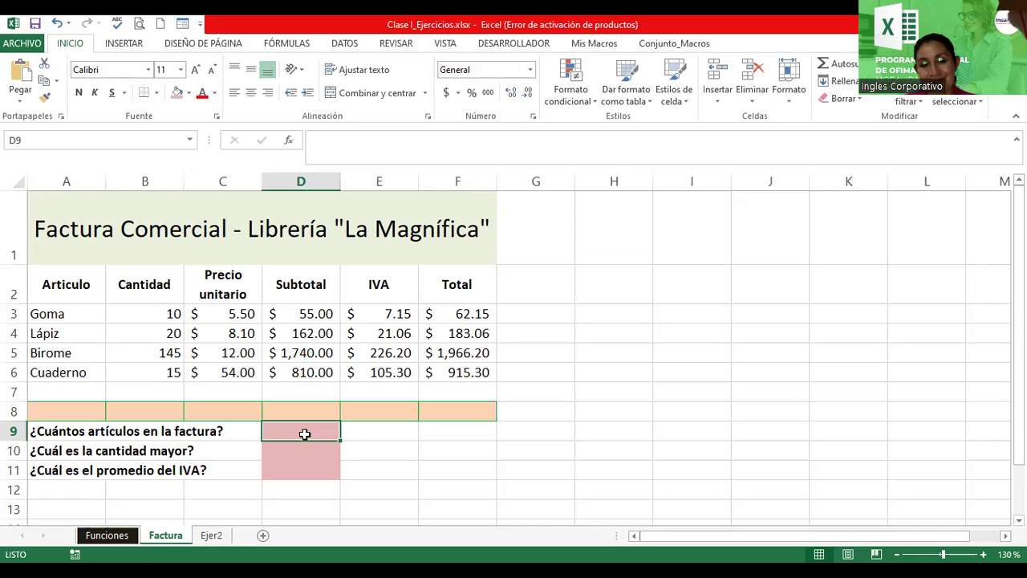
pyautogui.write('=')
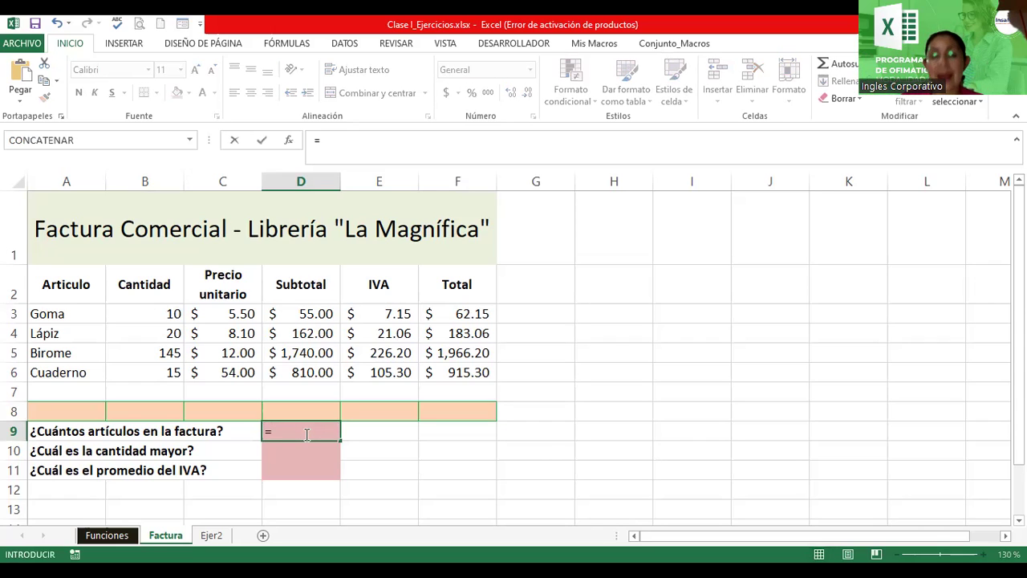
pyautogui.write('contara')
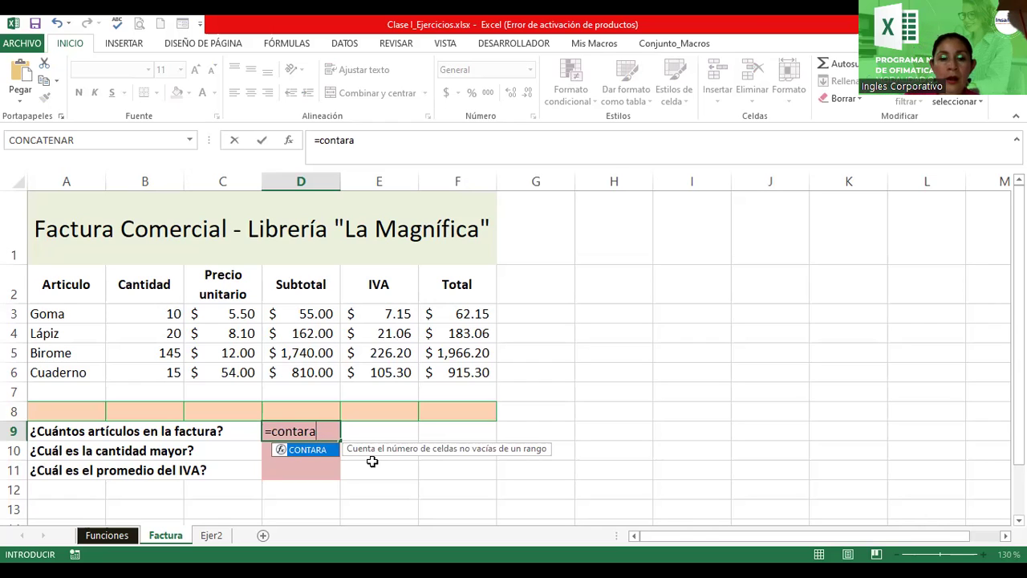
pyautogui.write('(')
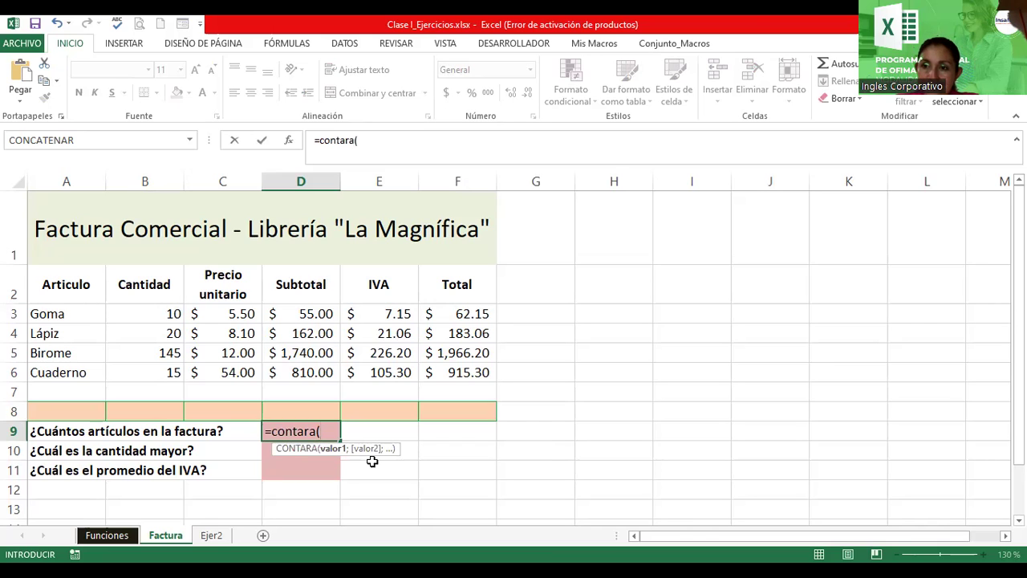
pyautogui.click(65, 316)
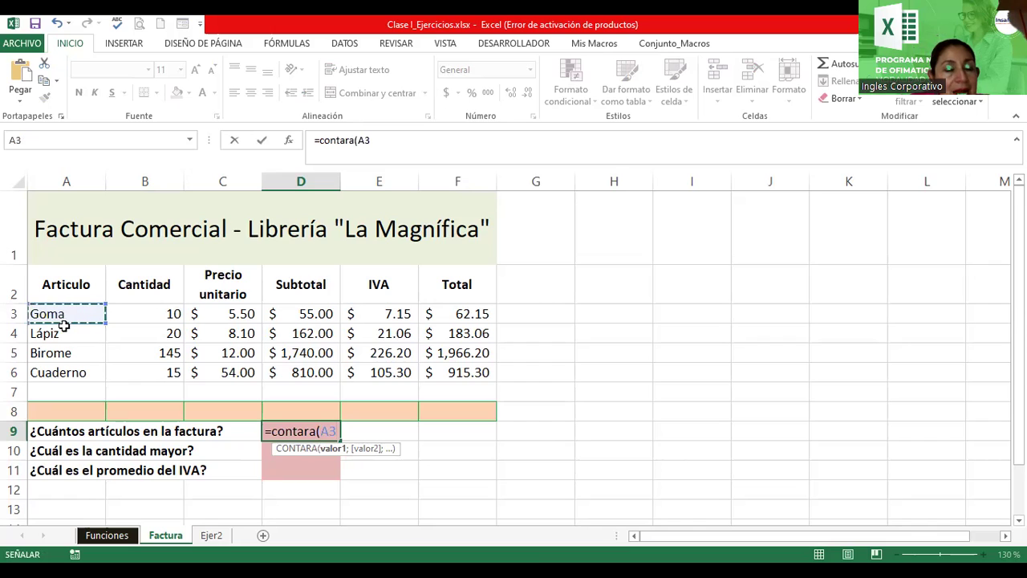
pyautogui.keyDown('shift'); pyautogui.click(67, 370); pyautogui.keyUp('shift')
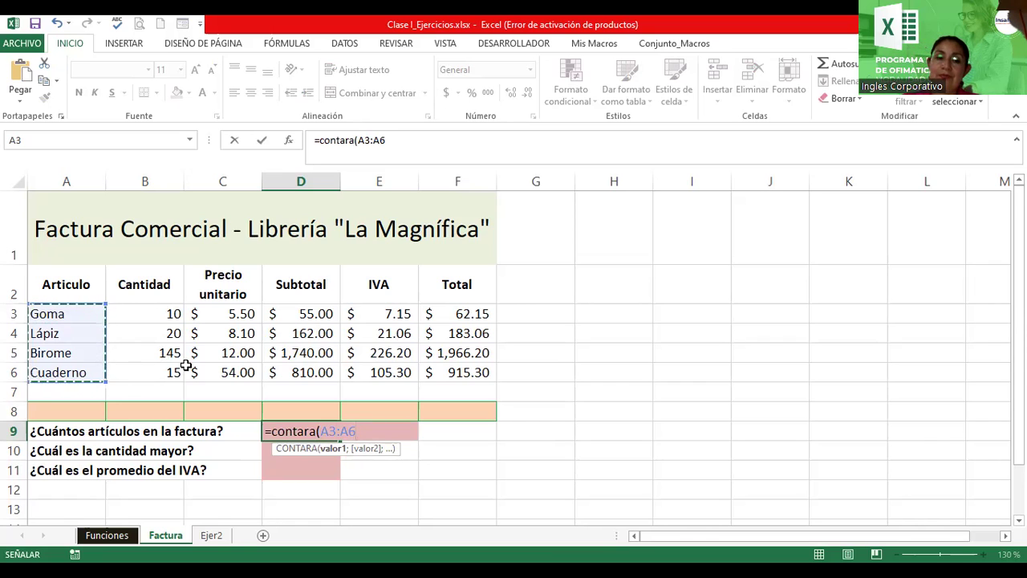
pyautogui.write(')')
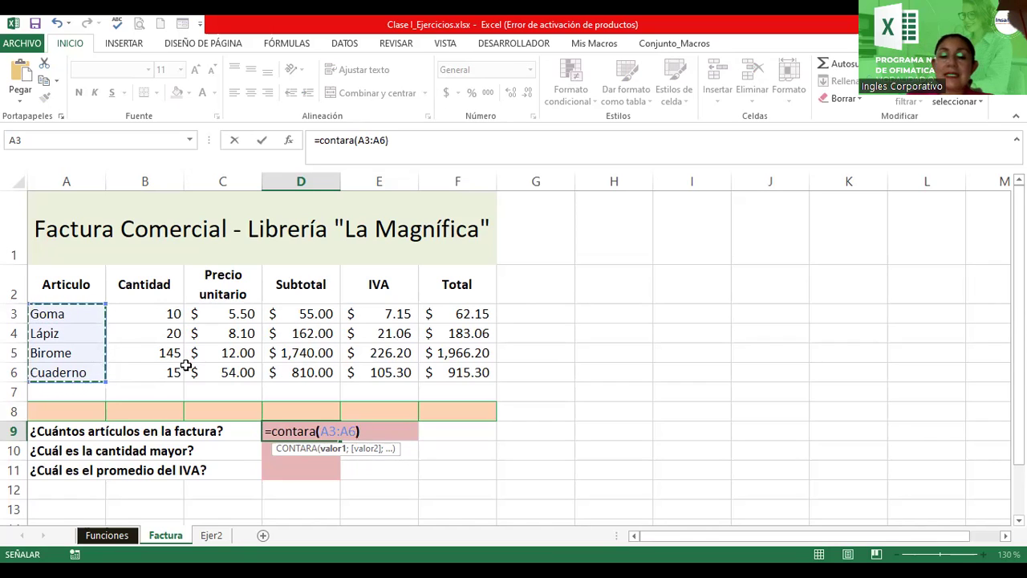
pyautogui.press('Return')
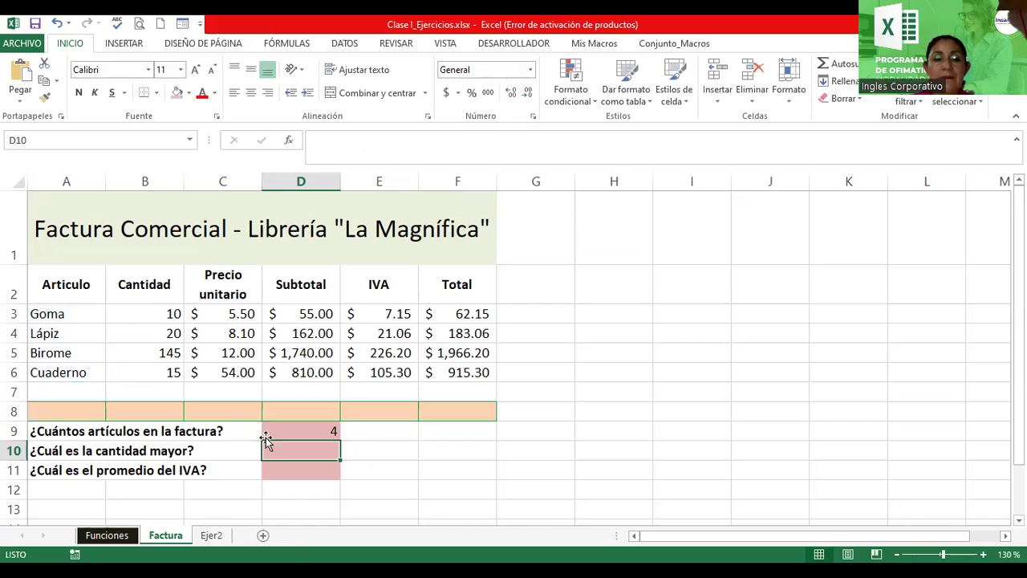
# Make the article count in D9 bold, enlarge it to 14 points and centre it.
pyautogui.click(324, 429)
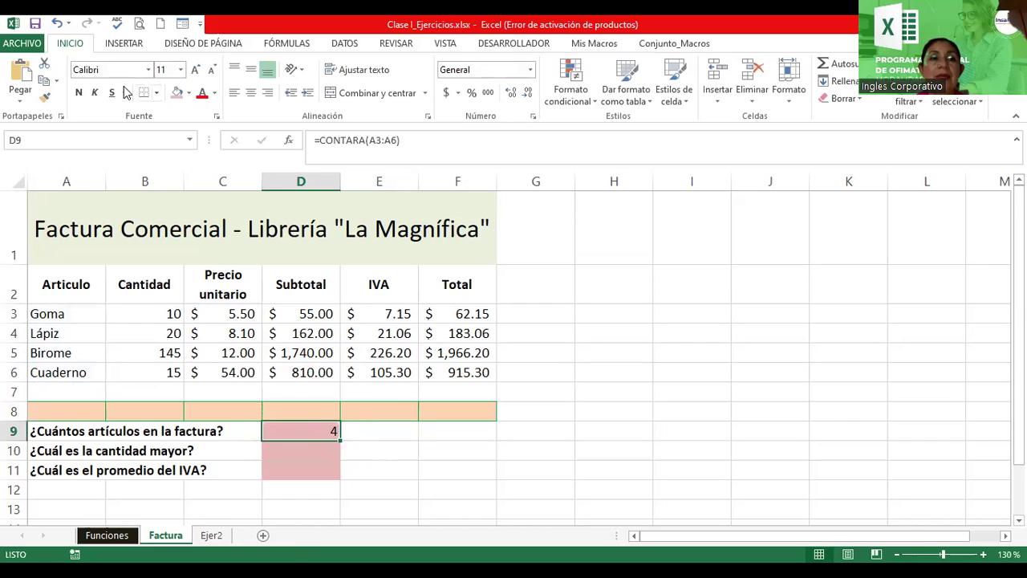
pyautogui.click(79, 92)
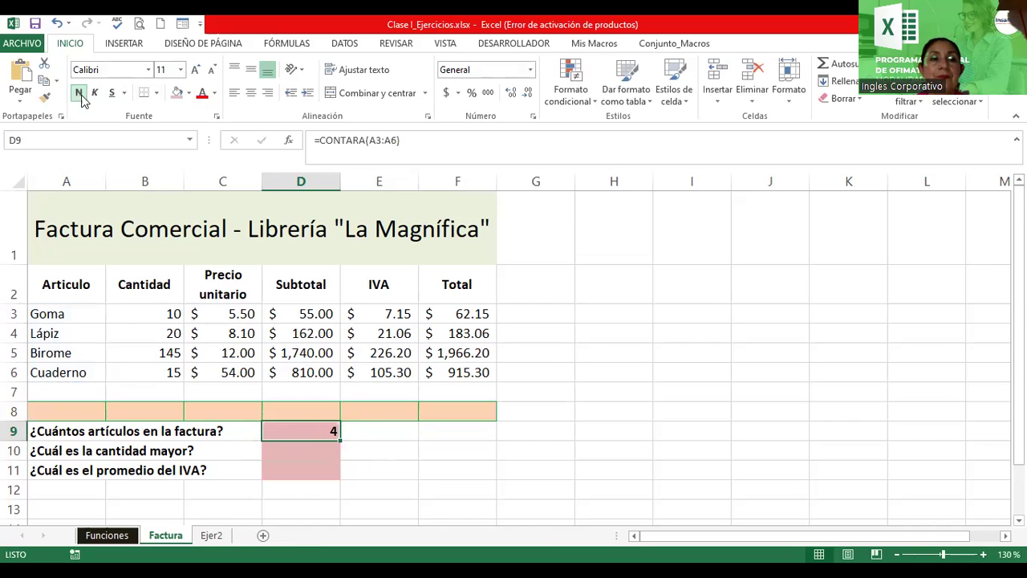
pyautogui.click(195, 72)
pyautogui.click(194, 72)
pyautogui.click(250, 92)
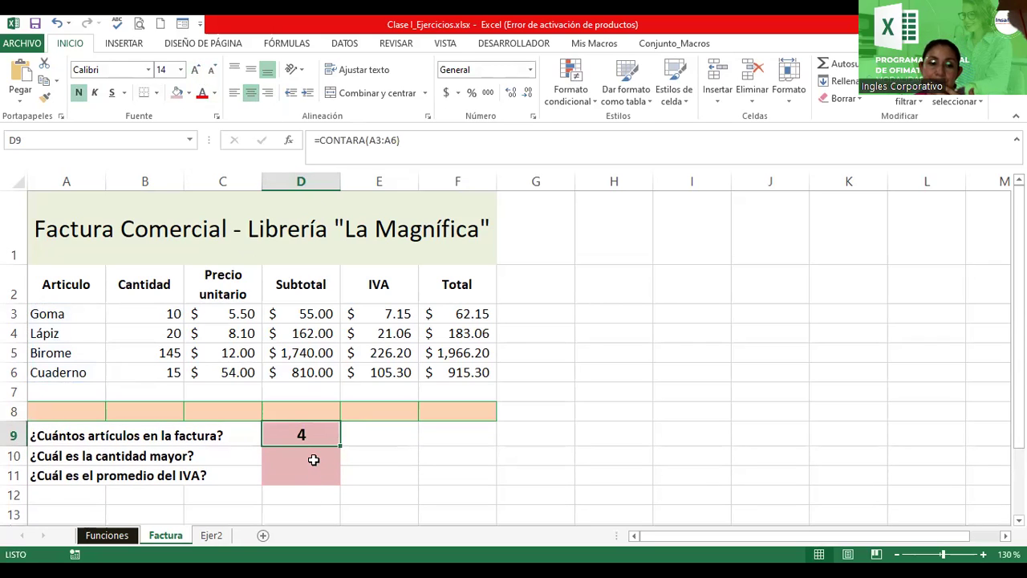
# Find the largest quantity in D10 with the MAX function over B3:B6.
pyautogui.click(316, 456)
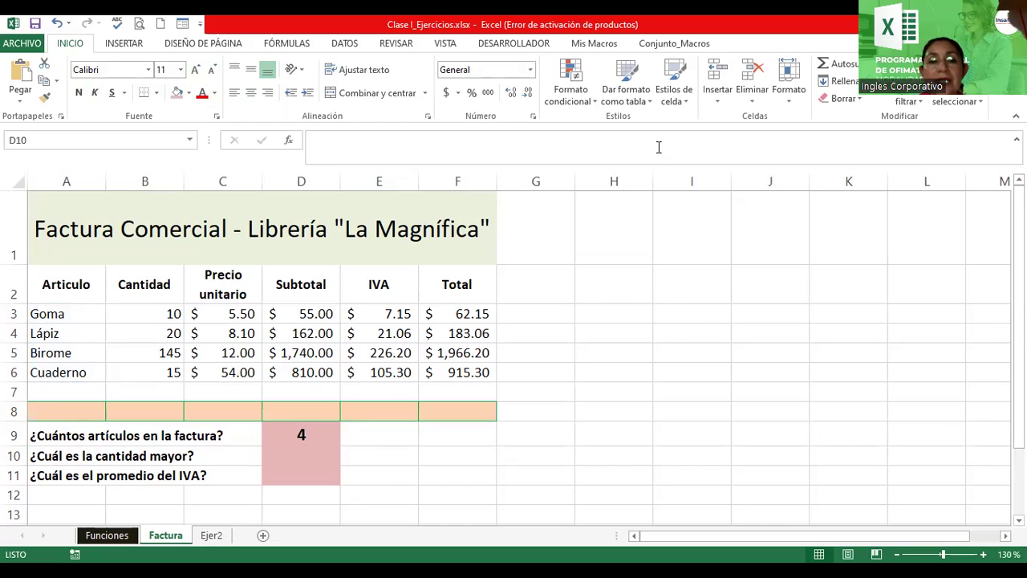
pyautogui.click(301, 452)
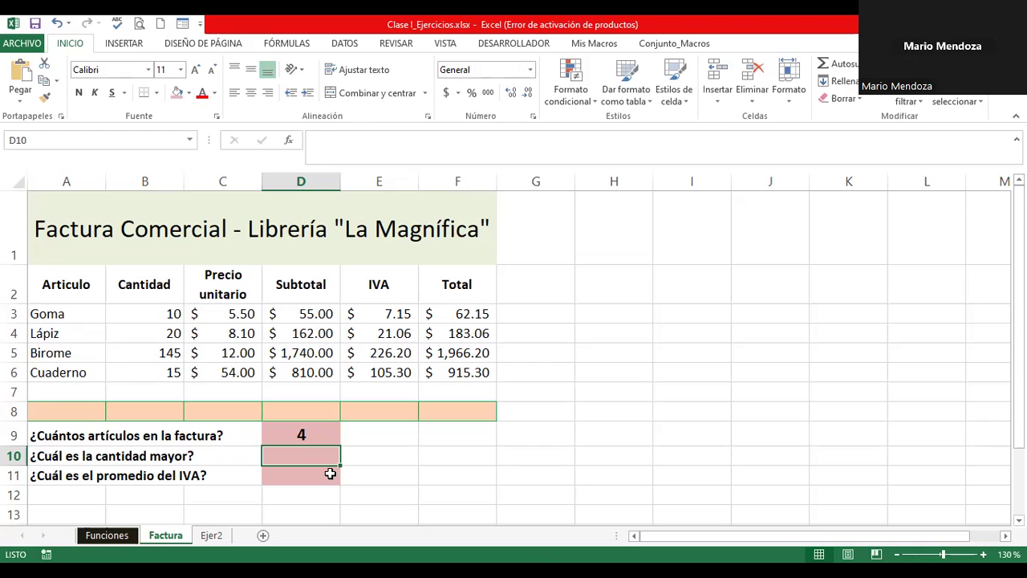
pyautogui.write('=')
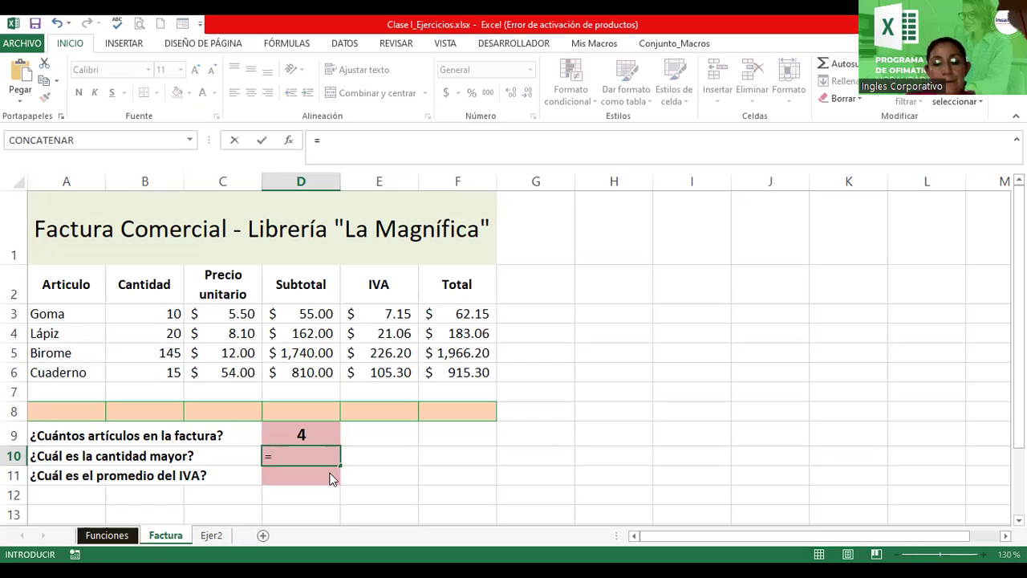
pyautogui.write('max(')
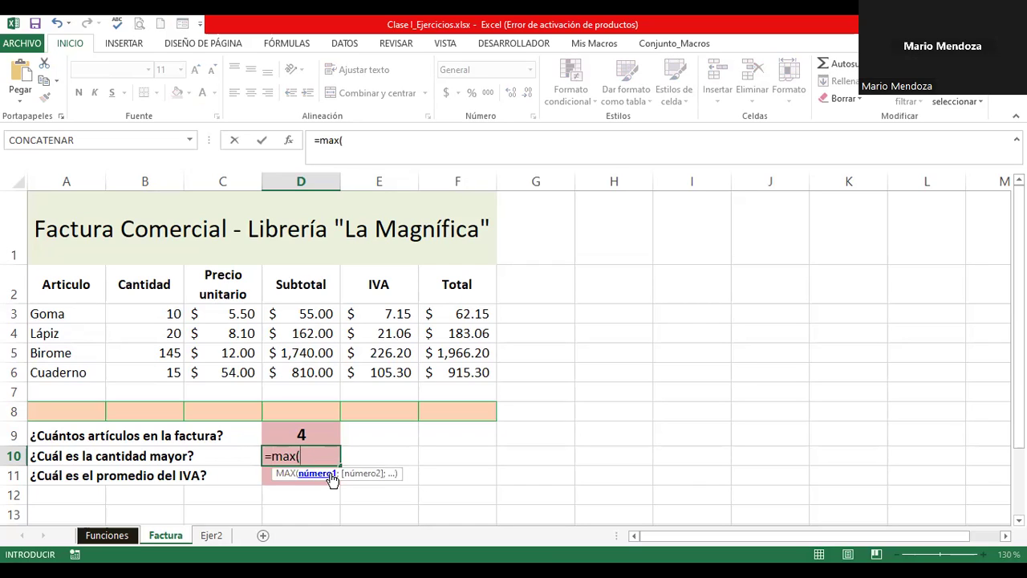
pyautogui.click(164, 314)
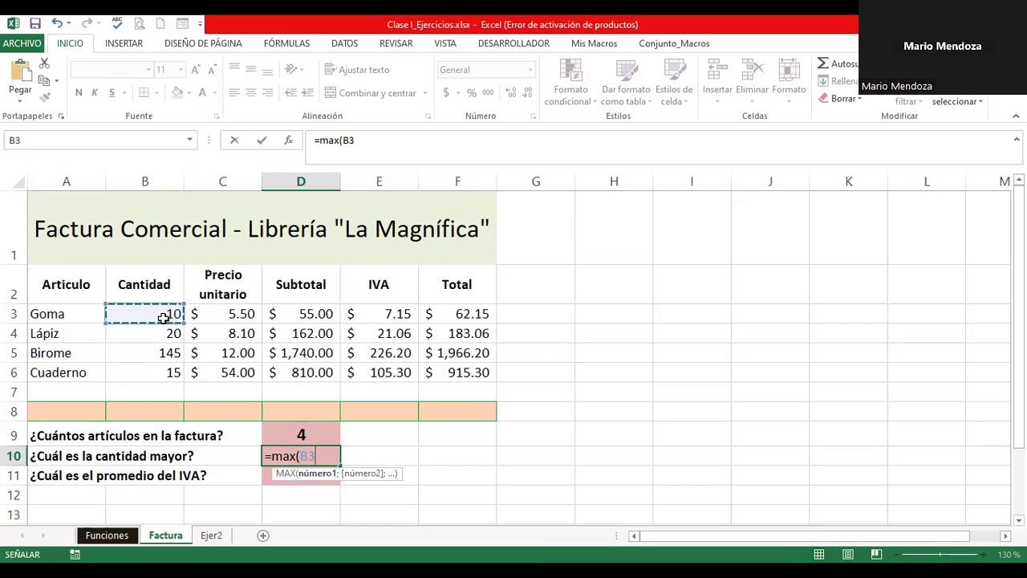
pyautogui.keyDown('shift'); pyautogui.click(156, 371); pyautogui.keyUp('shift')
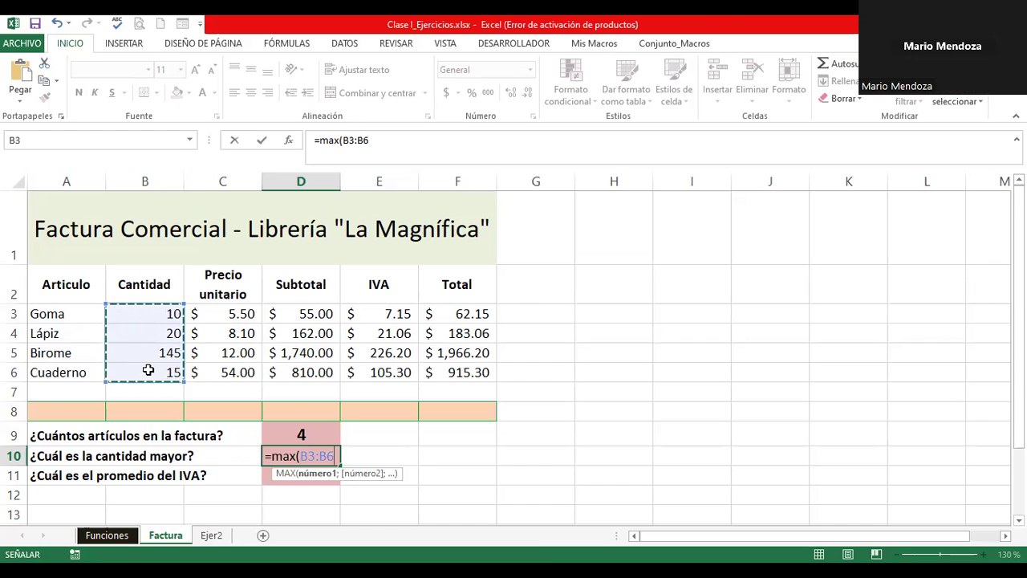
pyautogui.write(')')
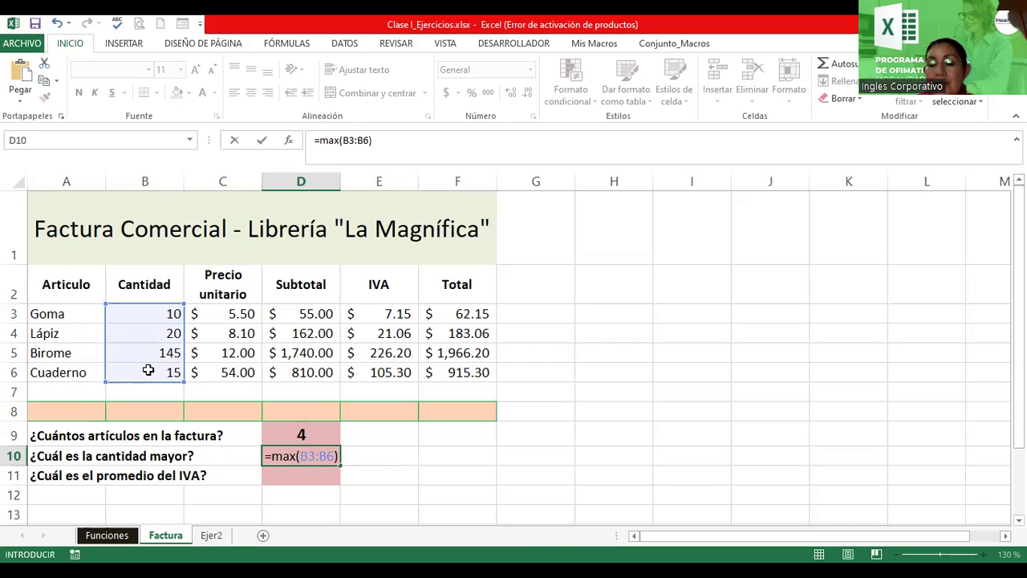
pyautogui.press('Return')
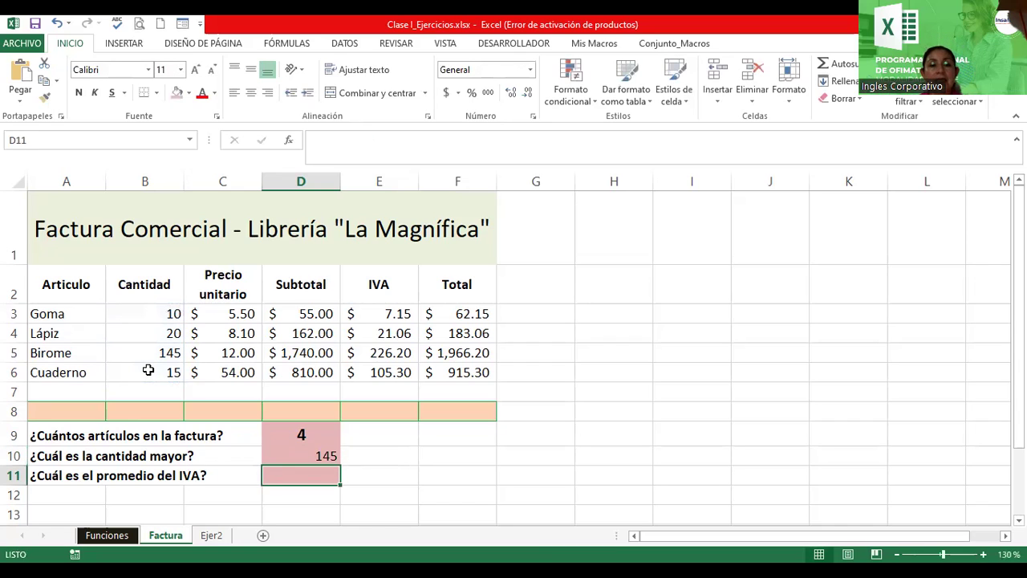
# Make the quantities in B3:B6 bold.
pyautogui.moveTo(144, 317); pyautogui.dragTo(138, 371)
pyautogui.click(136, 316)
pyautogui.click(79, 94)
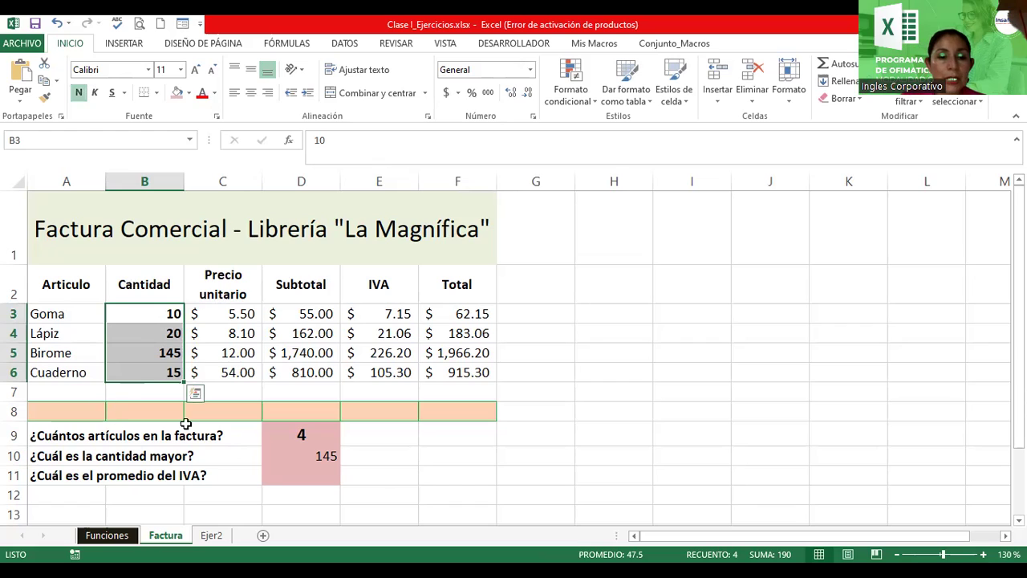
# Centre the largest-quantity answer in D10 and make it bold.
pyautogui.click(297, 457)
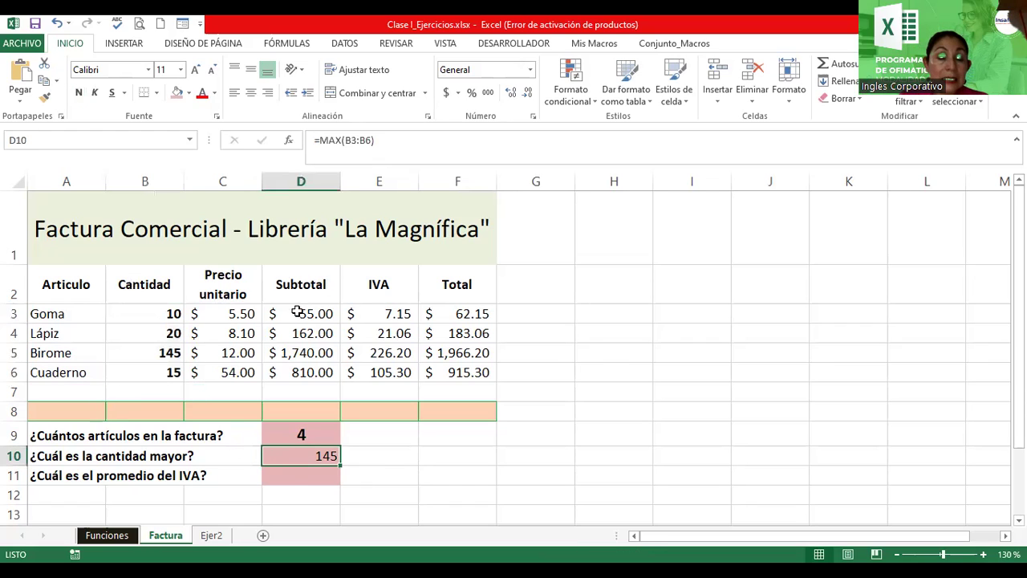
pyautogui.click(250, 93)
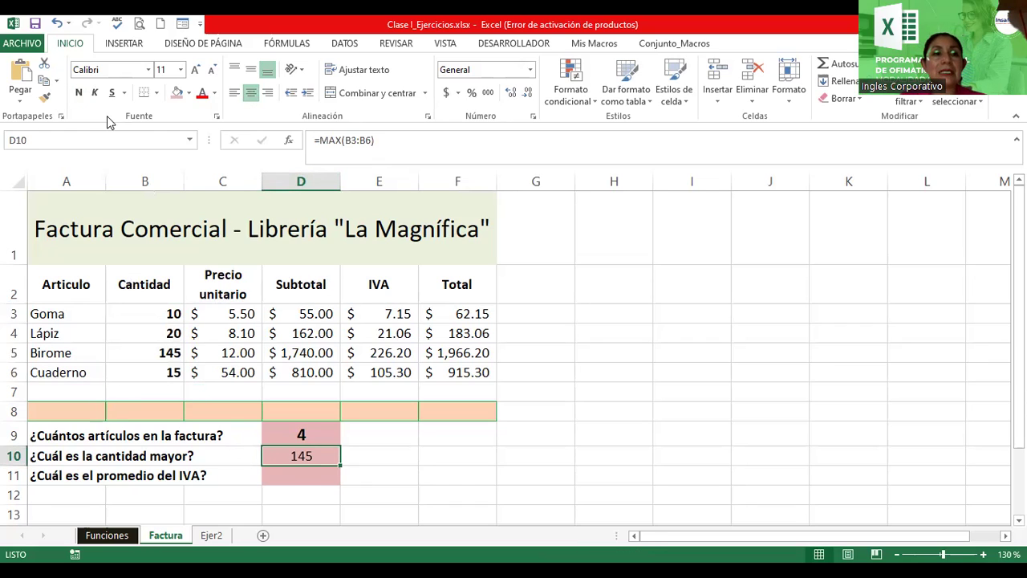
pyautogui.click(79, 93)
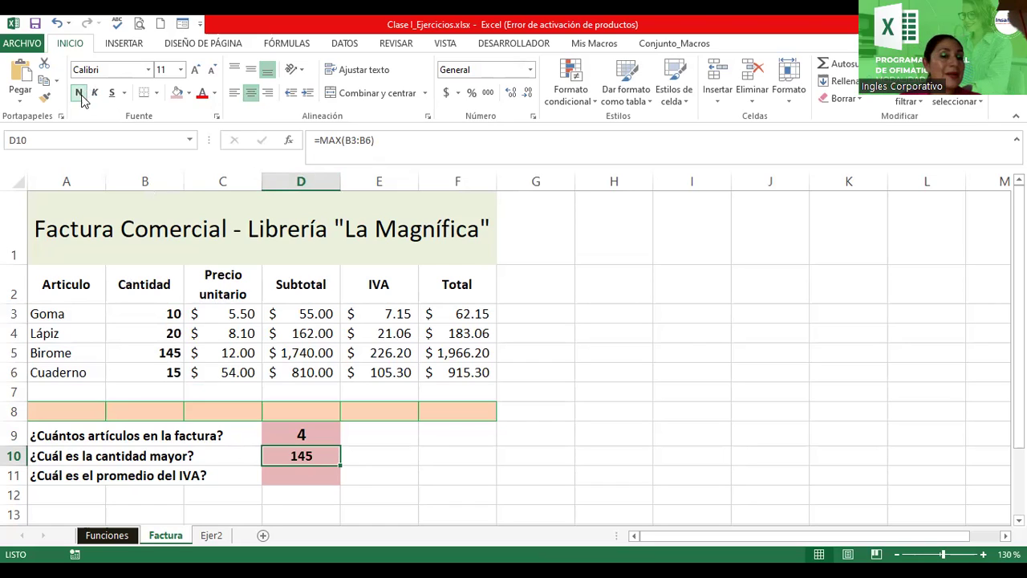
pyautogui.click(306, 479)
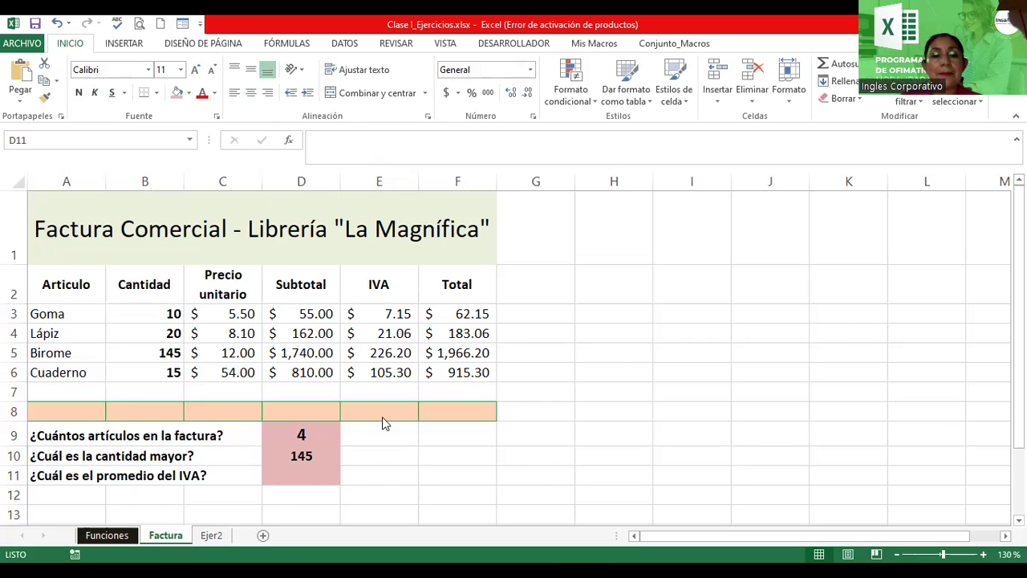
pyautogui.click(298, 475)
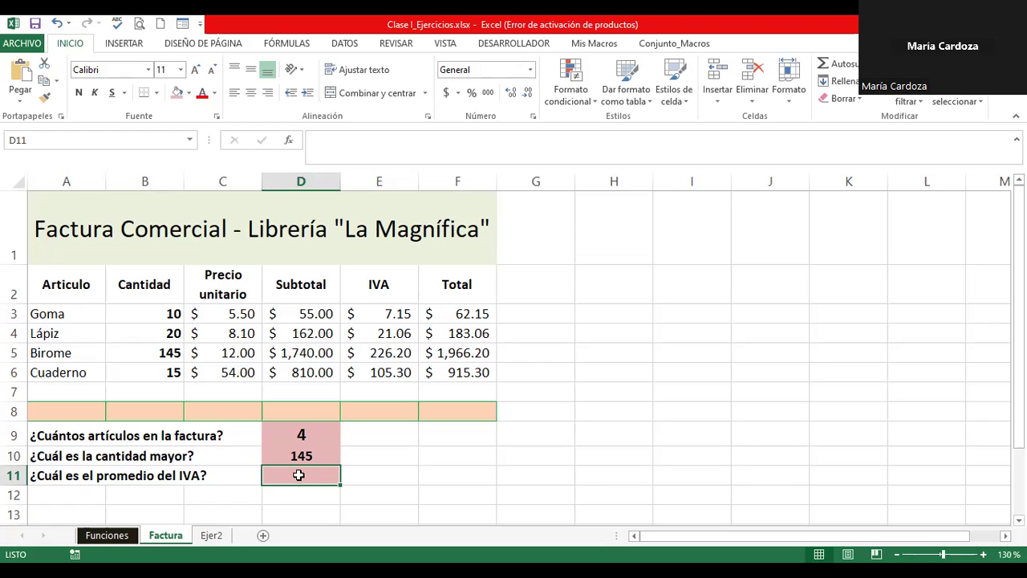
pyautogui.write('=')
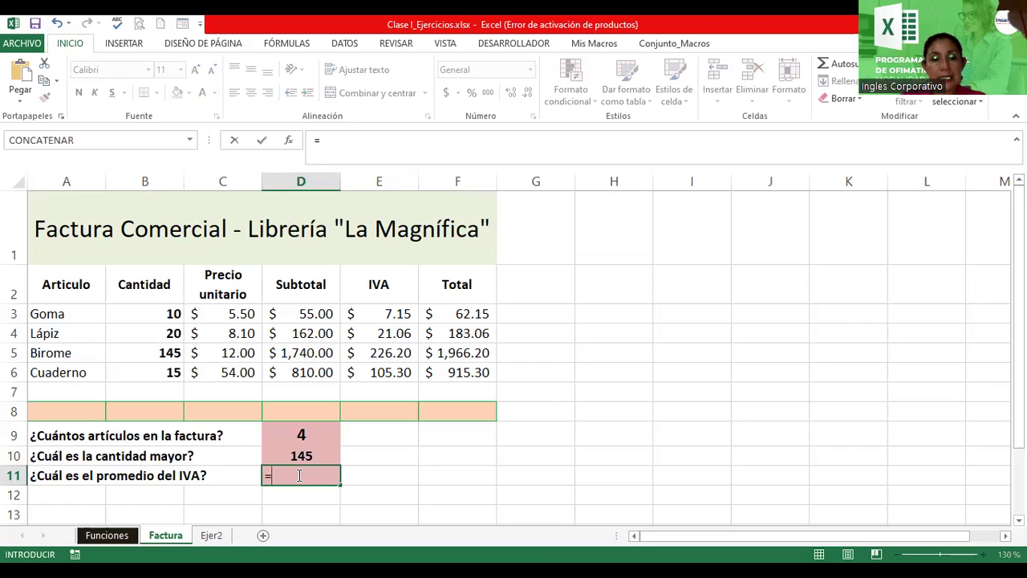
pyautogui.write('promedio')
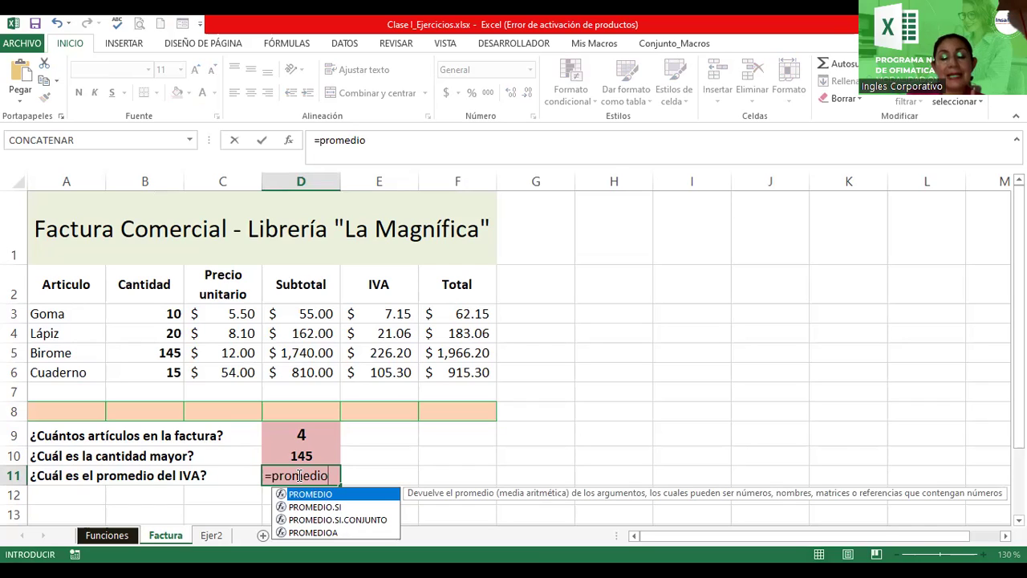
pyautogui.write('(')
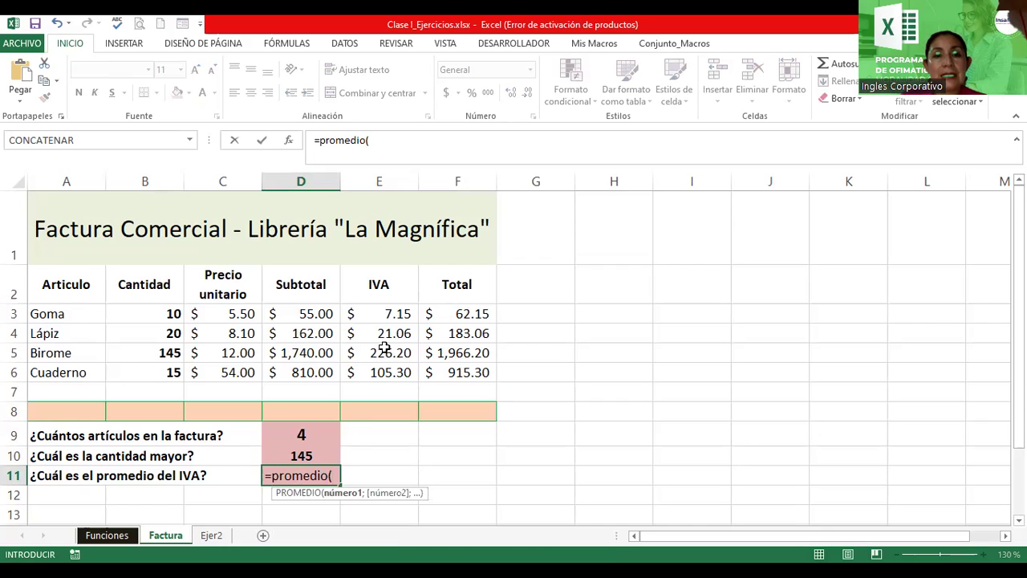
pyautogui.click(386, 314)
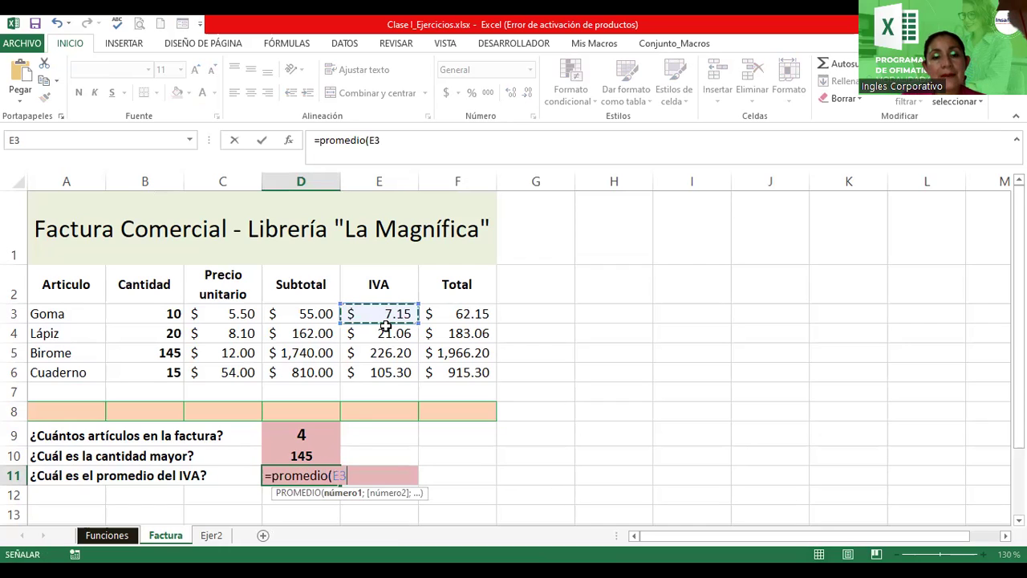
pyautogui.keyDown('shift'); pyautogui.click(389, 369); pyautogui.keyUp('shift')
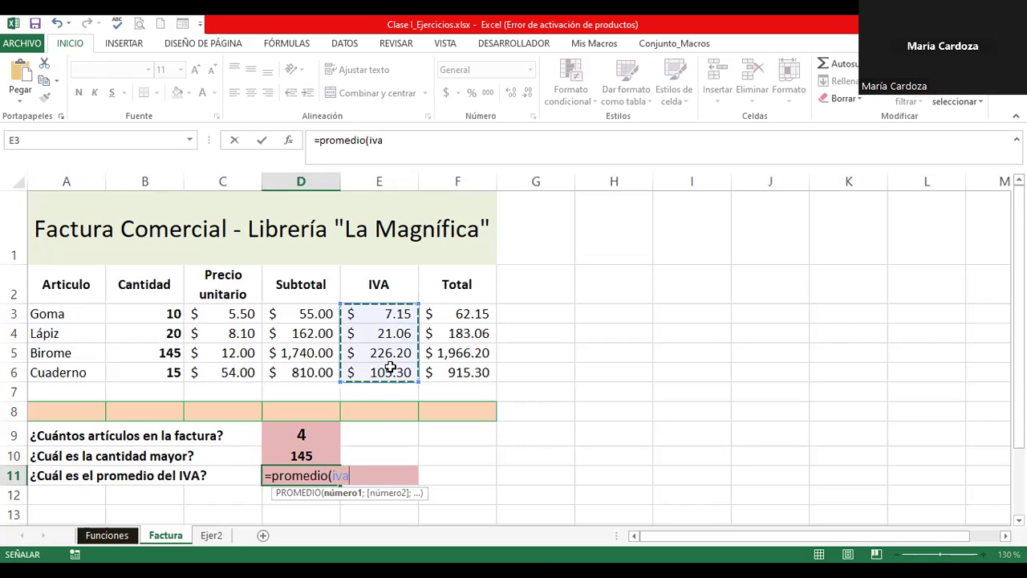
pyautogui.write(')')
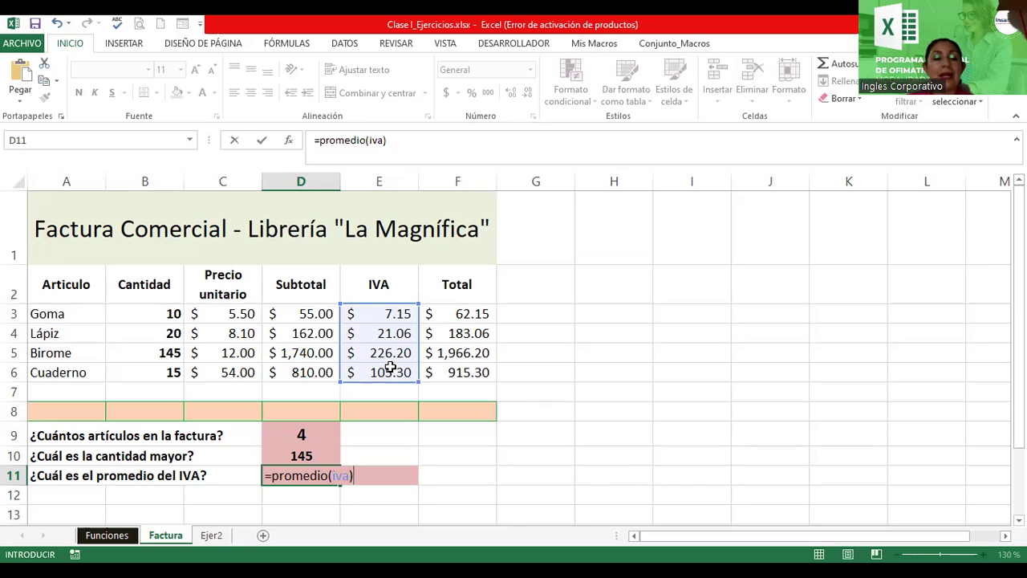
pyautogui.press('Escape')
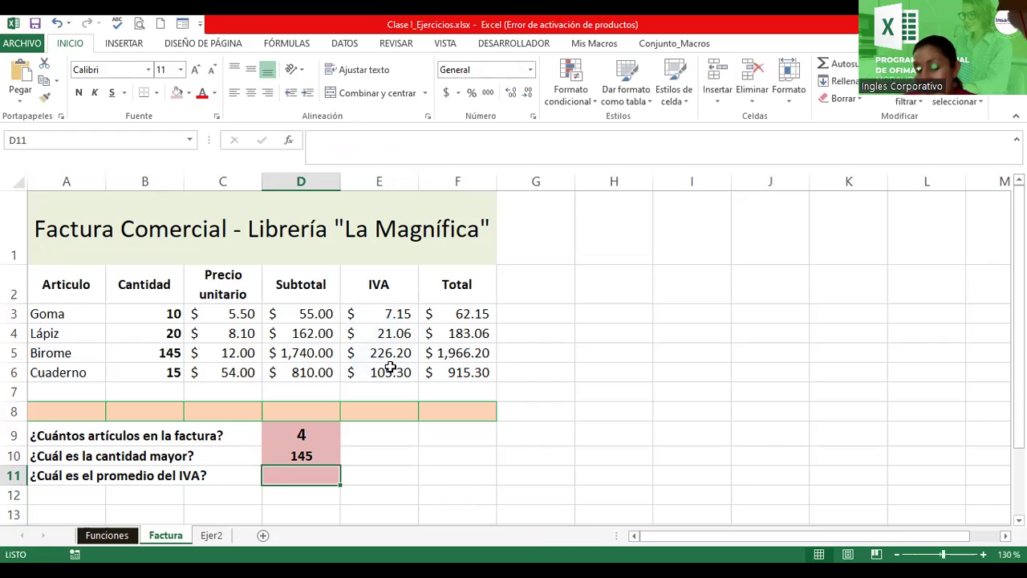
# Check the IVA formula in E3 and the defined name assigned to the range E3:E6.
pyautogui.click(387, 313)
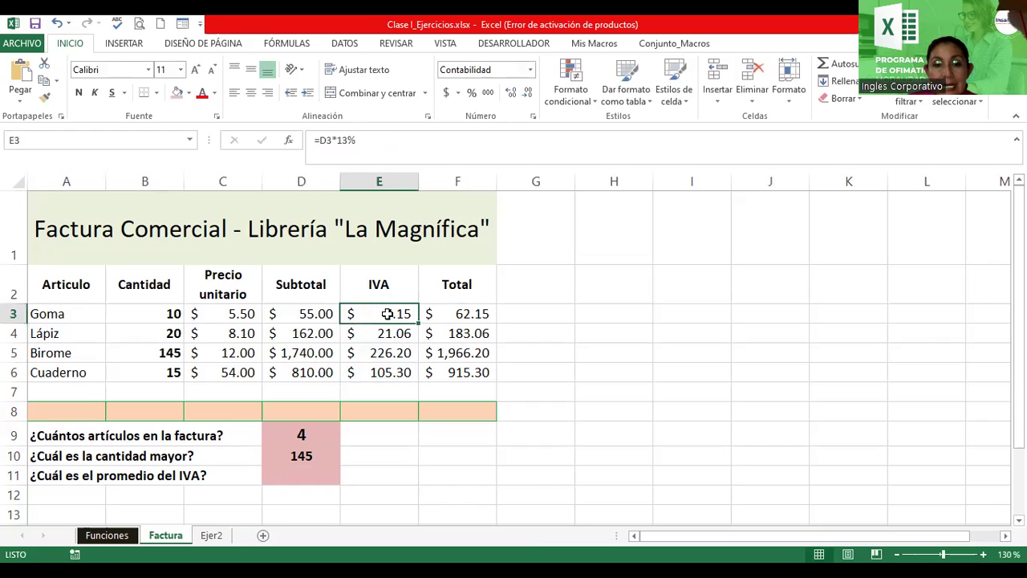
pyautogui.moveTo(388, 313); pyautogui.dragTo(391, 369)
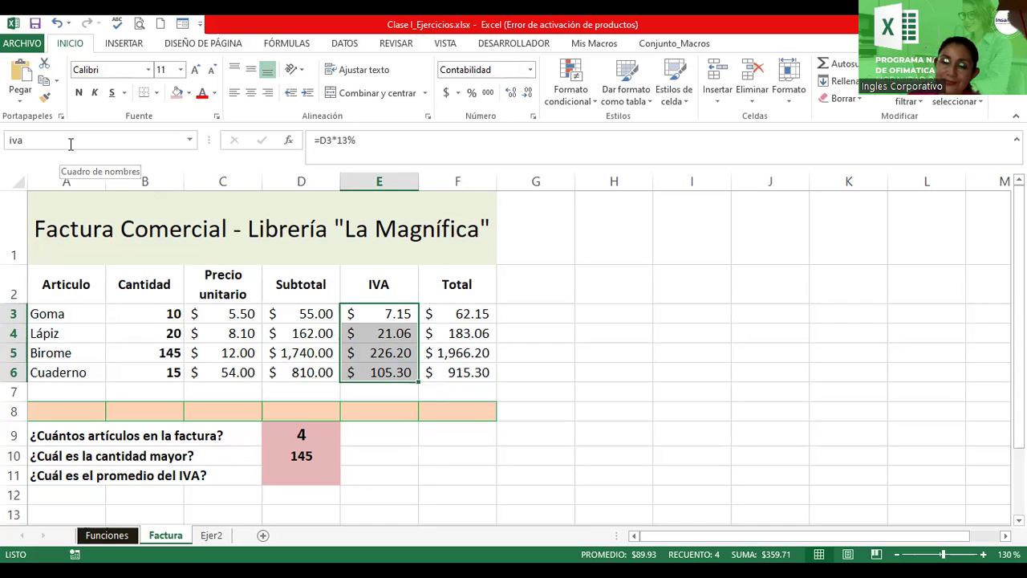
pyautogui.click(273, 372)
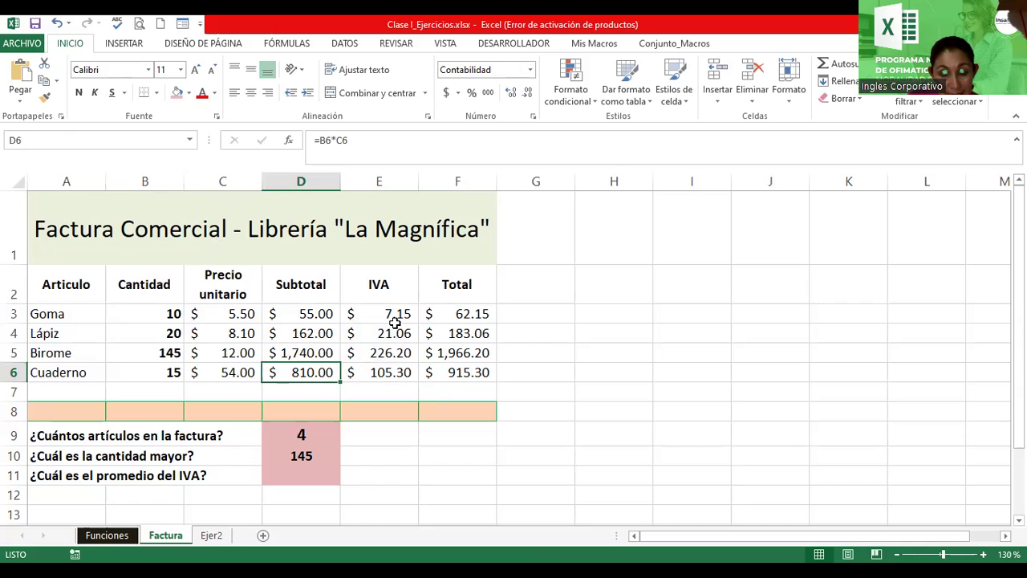
# Go to the named ranges iva and precio in turn to check which cells each one covers.
pyautogui.click(598, 328)
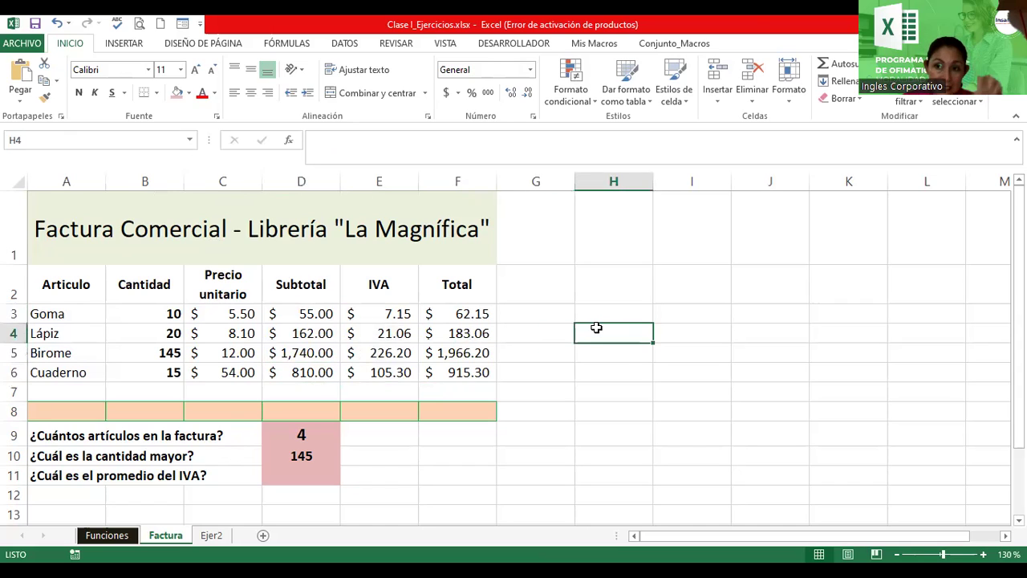
pyautogui.click(191, 143)
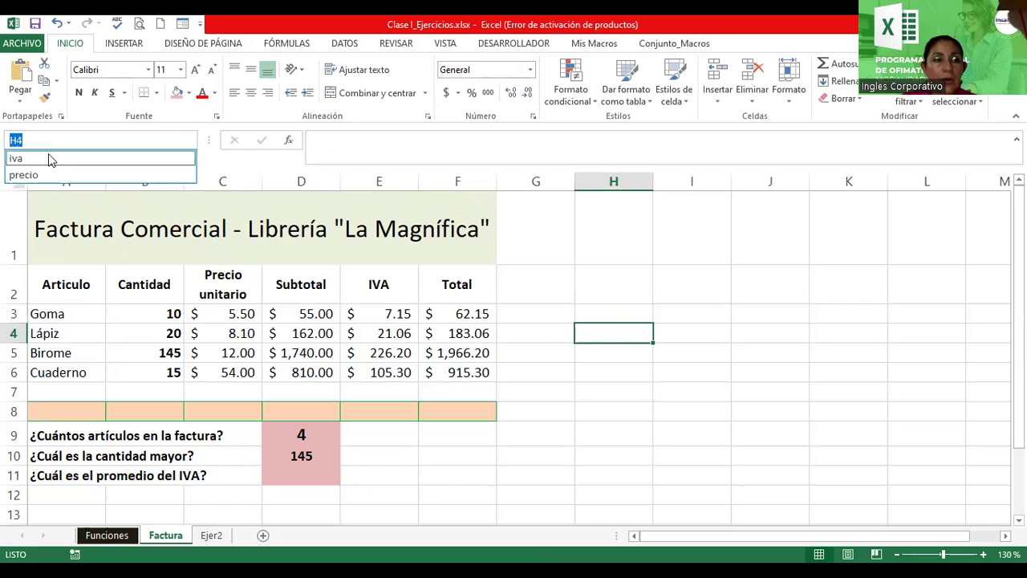
pyautogui.click(23, 160)
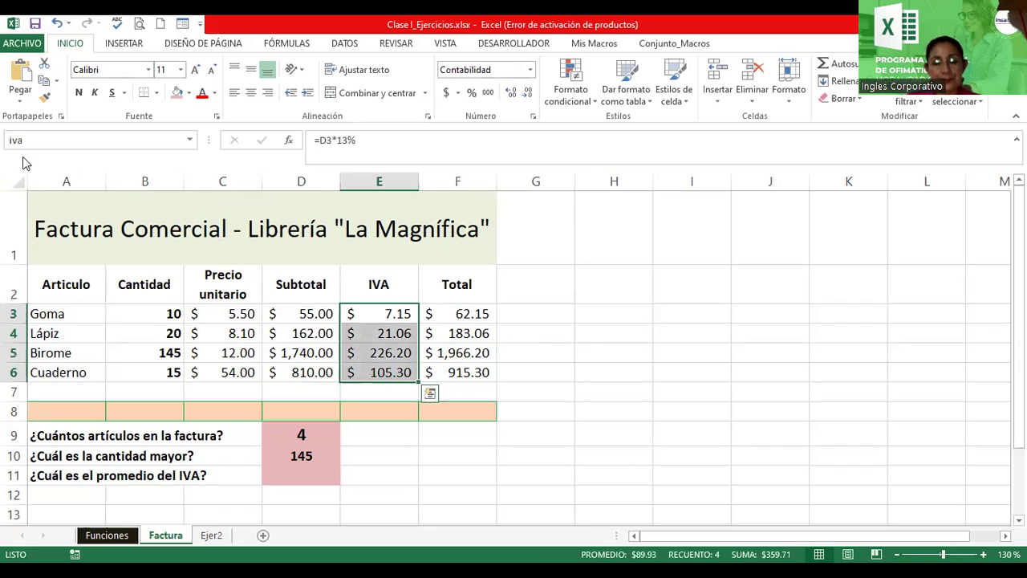
pyautogui.click(190, 142)
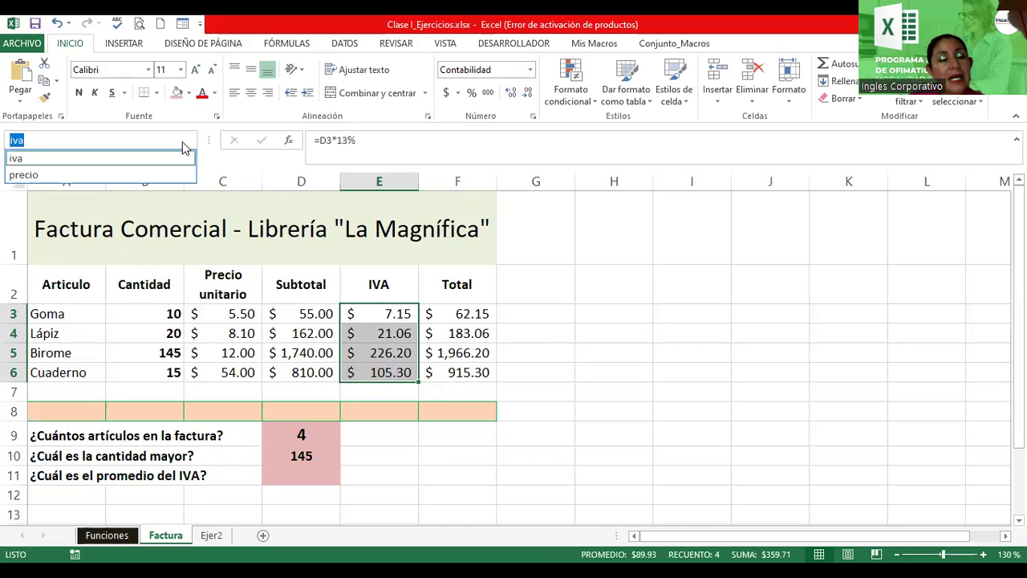
pyautogui.click(24, 175)
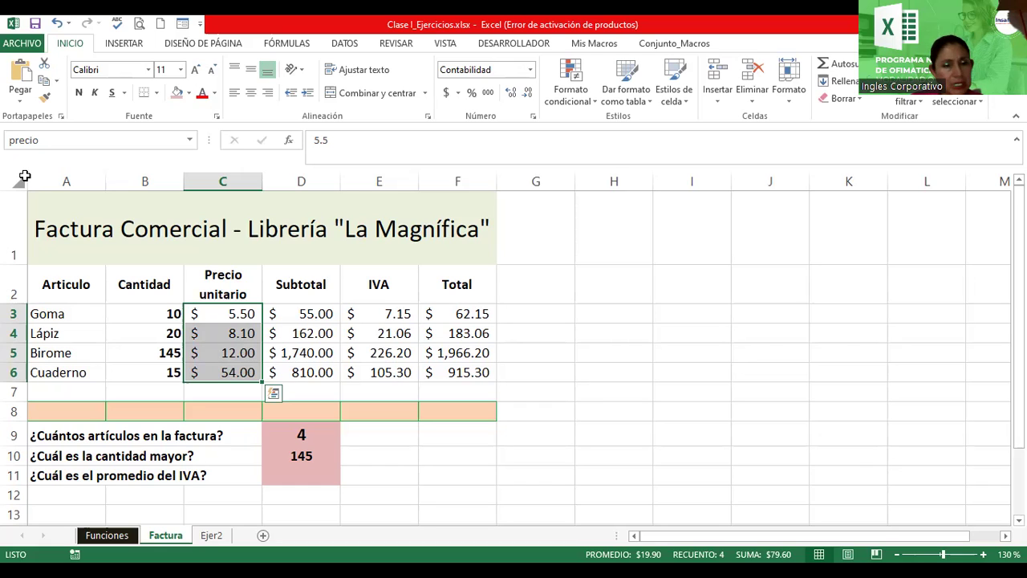
# Assign the name total to the Total column range F3:F6.
pyautogui.click(443, 316)
pyautogui.moveTo(443, 316); pyautogui.dragTo(447, 371)
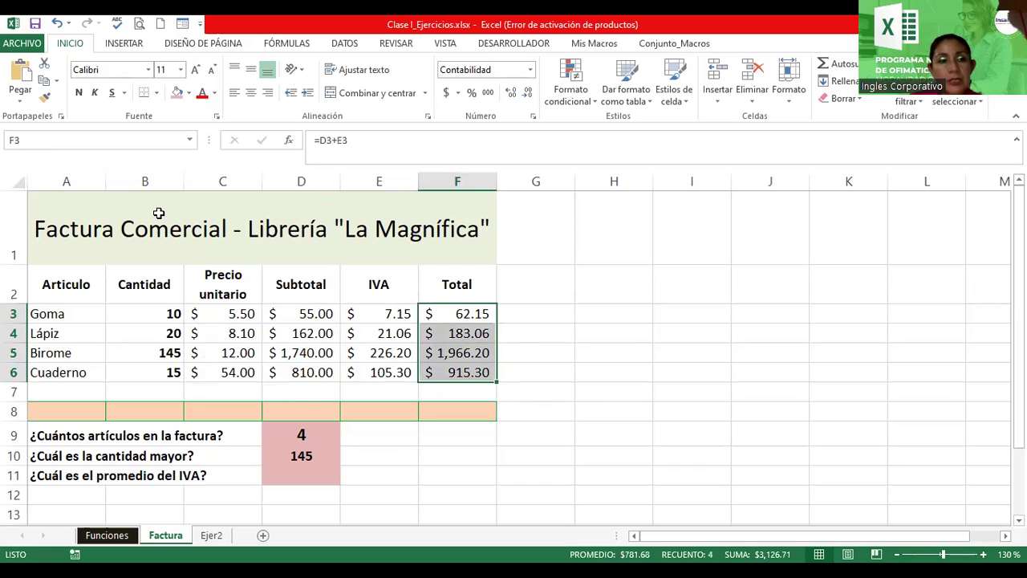
pyautogui.click(65, 140)
pyautogui.write('total')
pyautogui.press('Return')
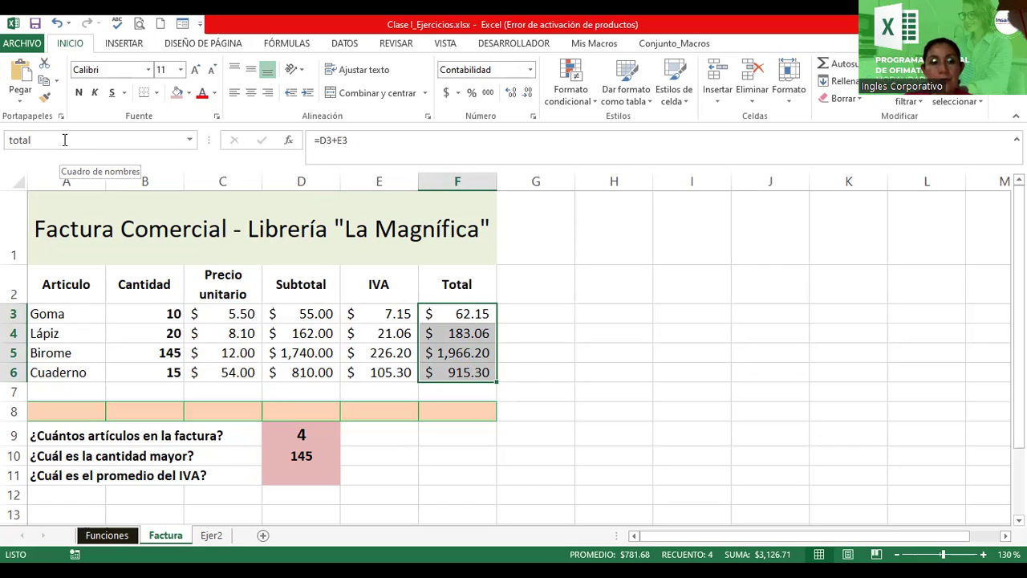
# Calculate the average IVA in D11 with the PROMEDIO function over the named range iva.
pyautogui.click(290, 473)
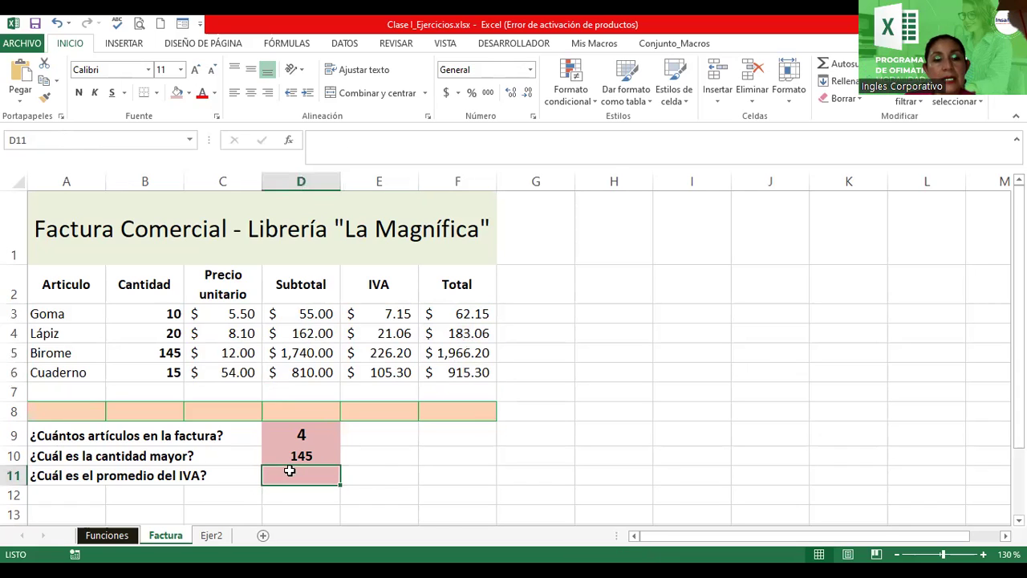
pyautogui.write('=')
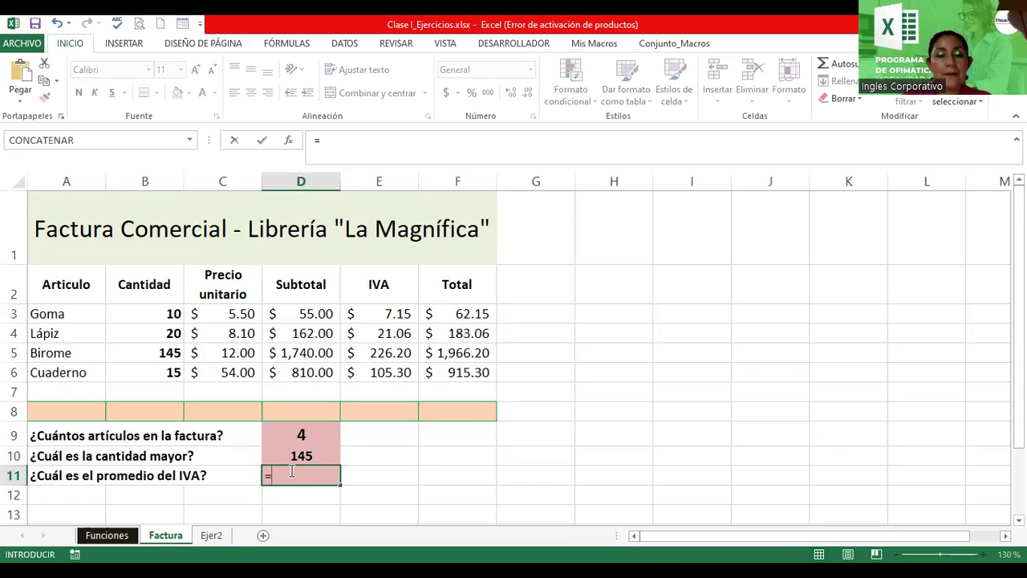
pyautogui.write('promedio')
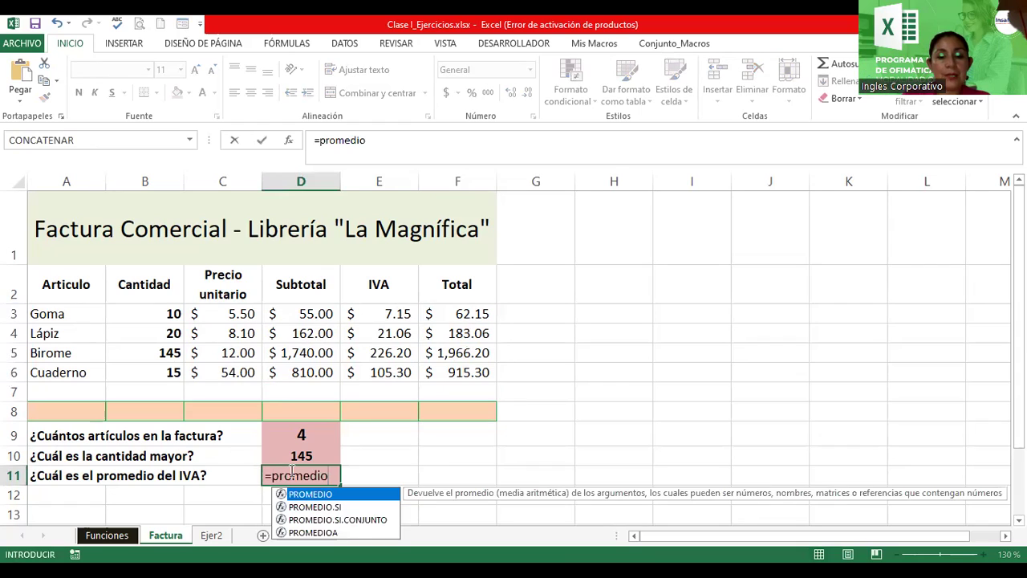
pyautogui.write('(')
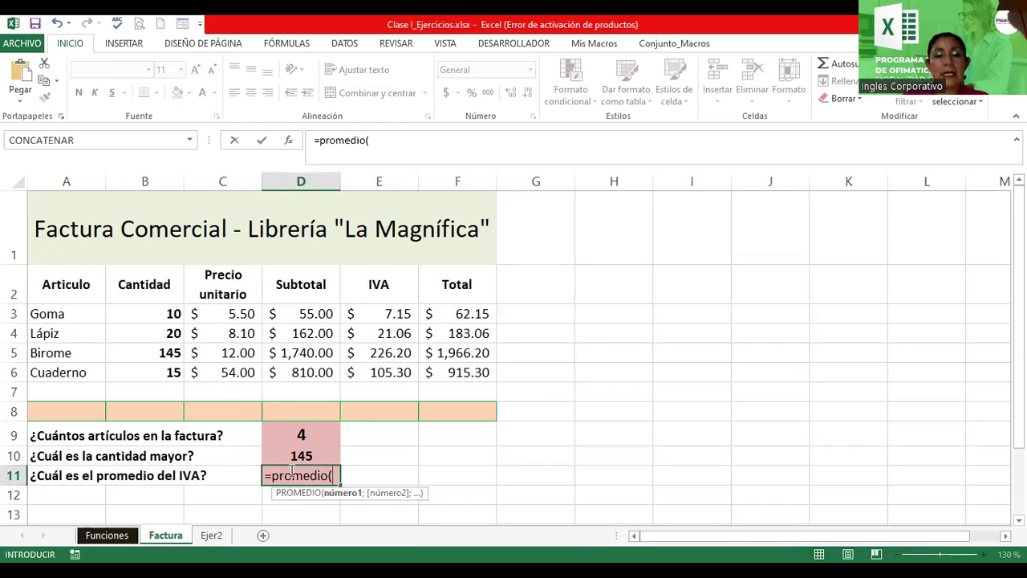
pyautogui.write('iva')
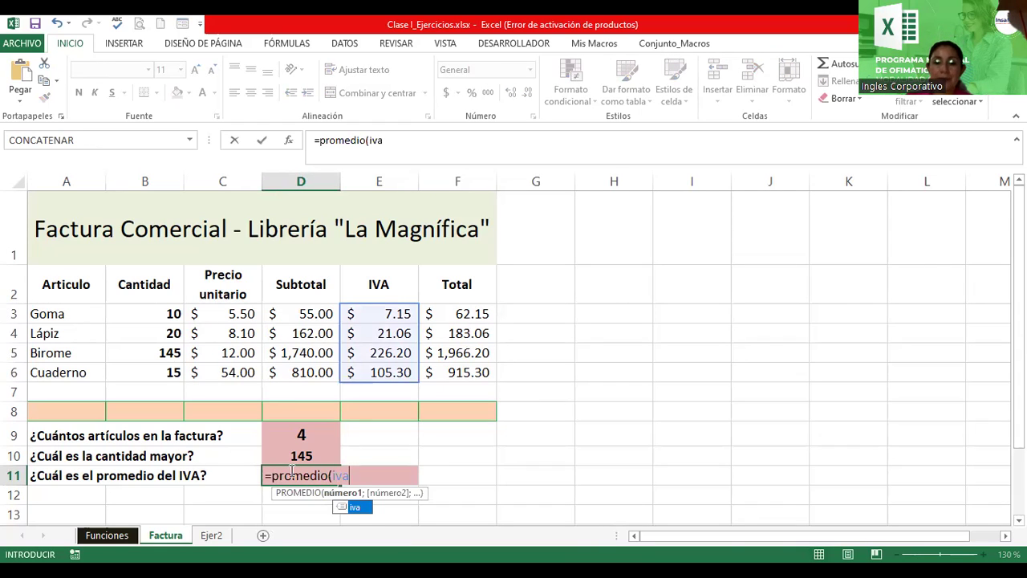
pyautogui.write(')')
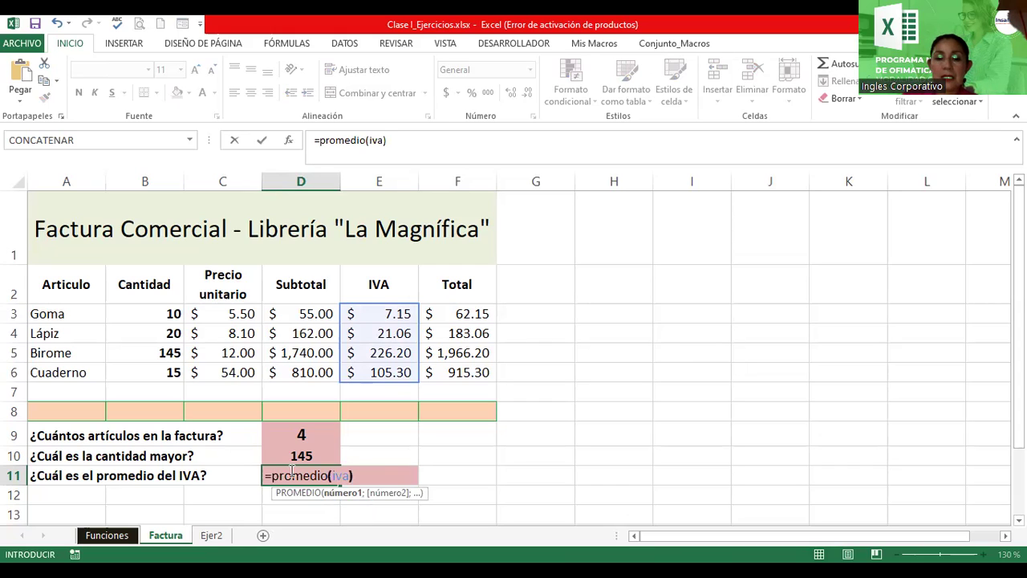
pyautogui.press('Return')
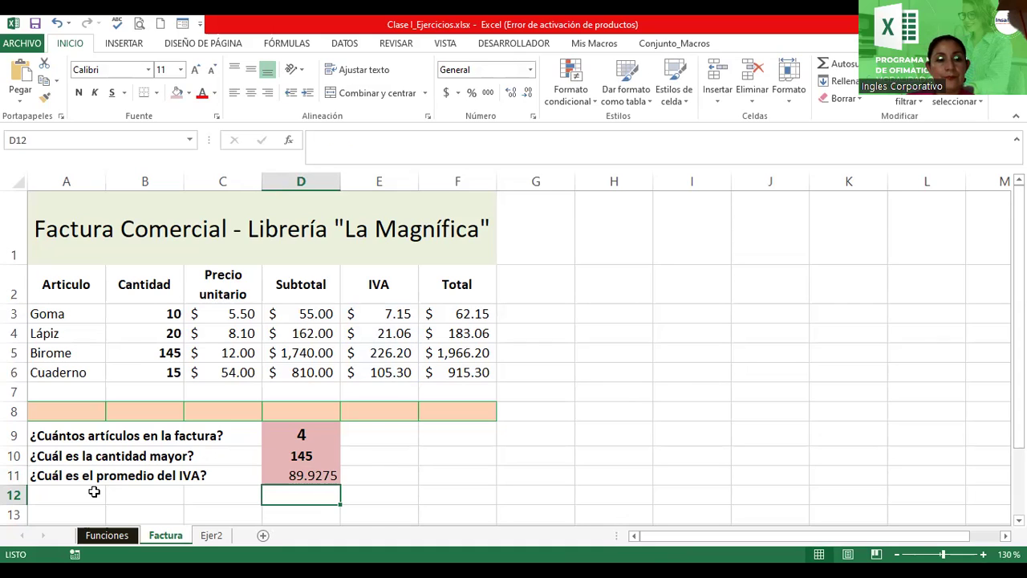
# Enter the label "Total General" in A12, below the average IVA question.
pyautogui.click(61, 499)
pyautogui.write('Tot')
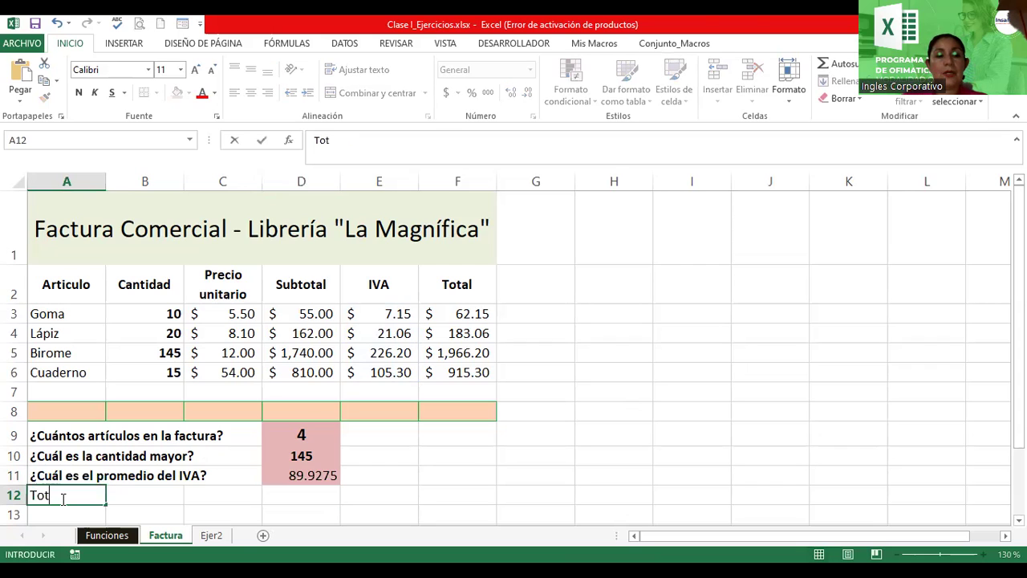
pyautogui.write('al General')
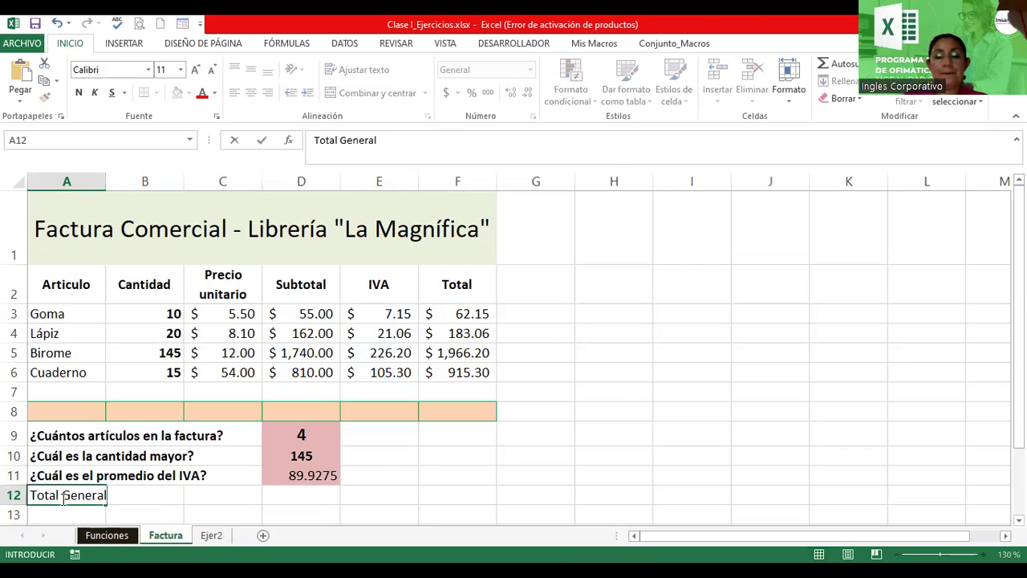
pyautogui.press('Return')
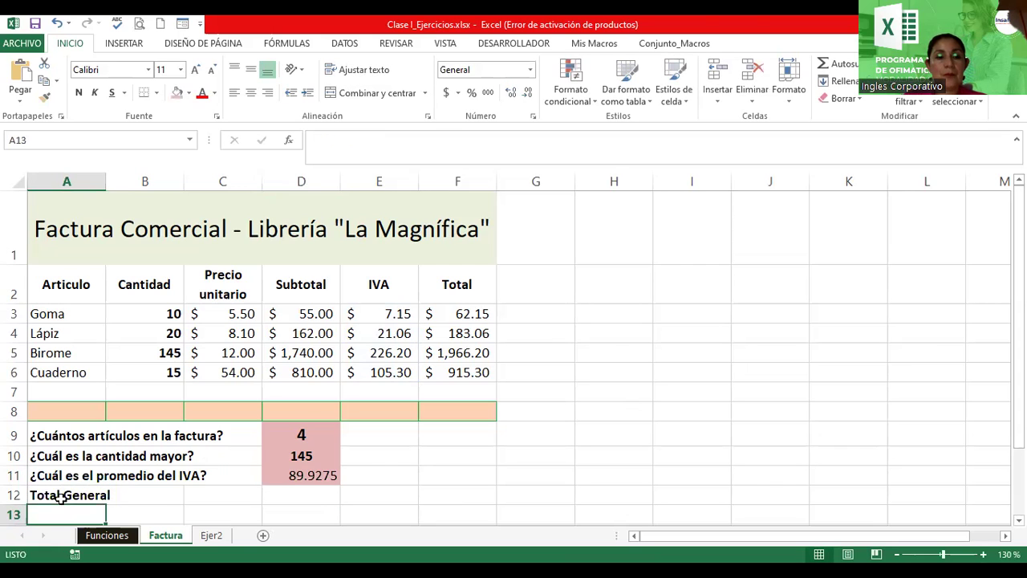
# Calculate the grand total in D12 with the SUMA function over the named range total.
pyautogui.click(319, 495)
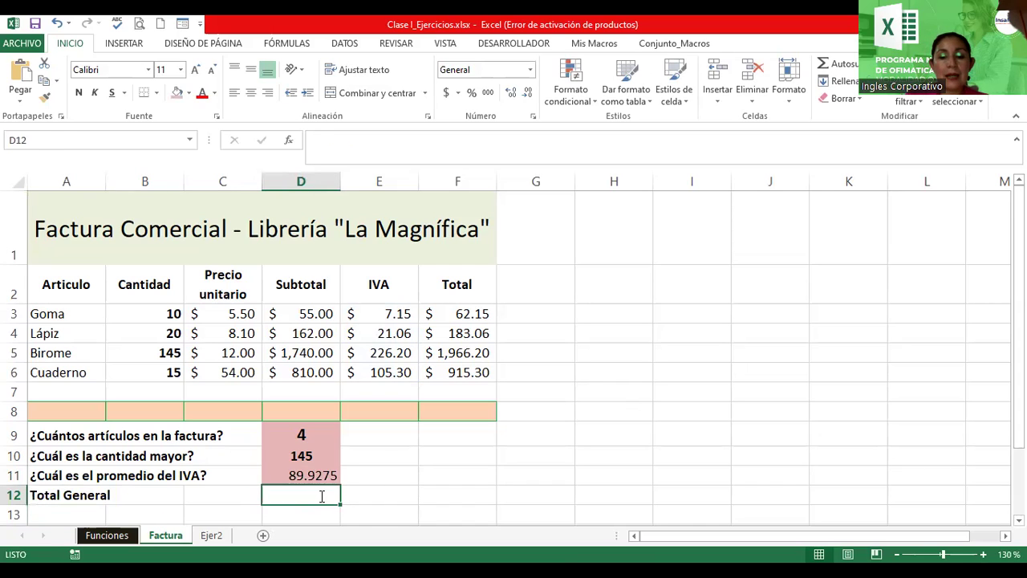
pyautogui.write('=')
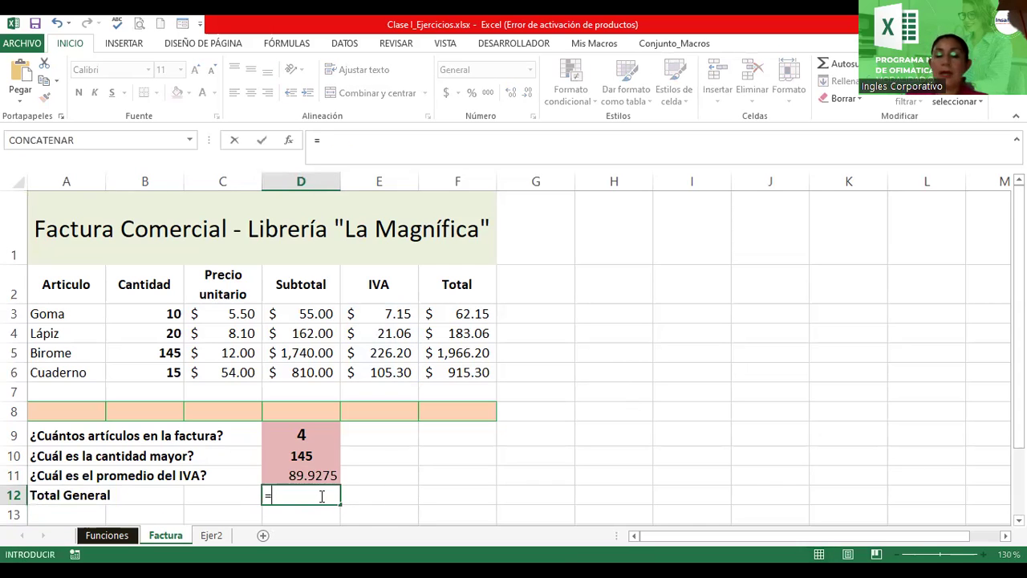
pyautogui.write('suma(')
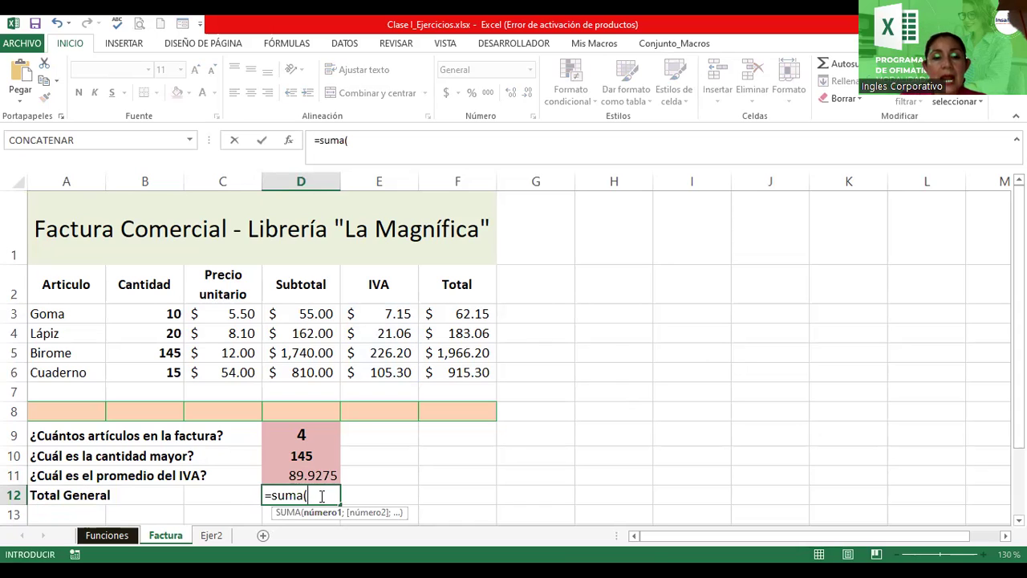
pyautogui.write('total')
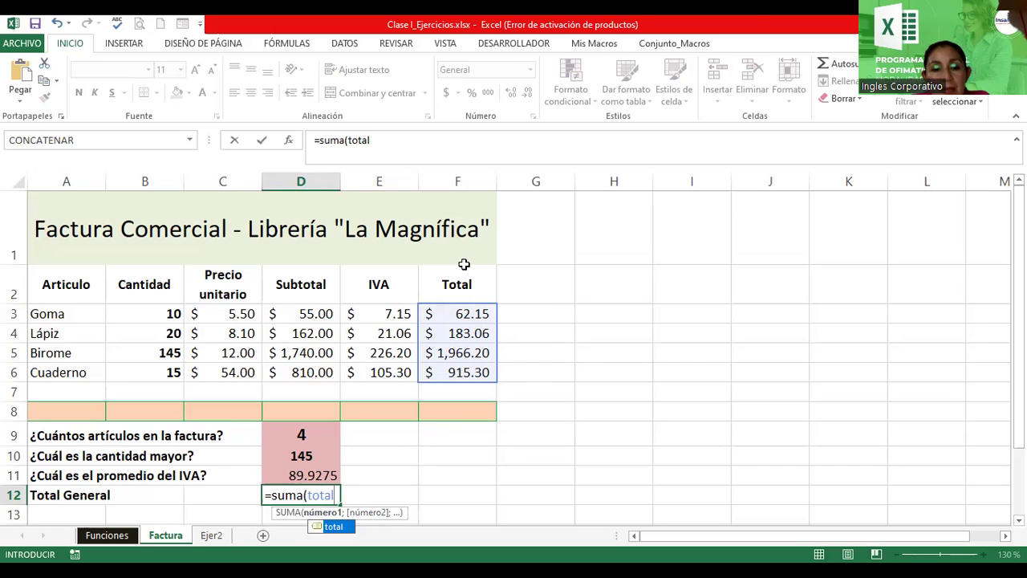
pyautogui.click(336, 498)
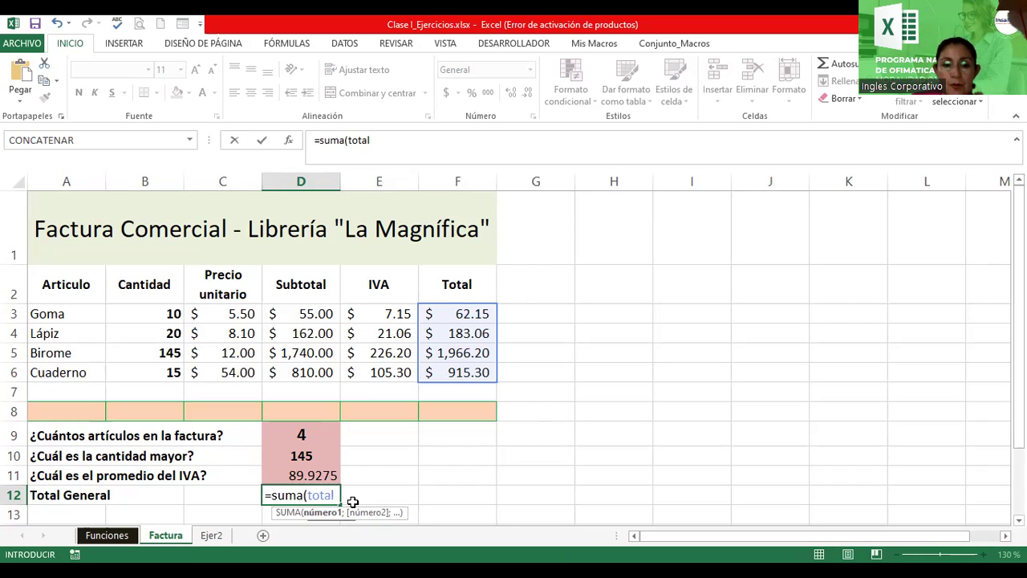
# Inspect the CONTARA formula in D9 and the article range it refers to.
pyautogui.press('Up')
pyautogui.press('Up')
pyautogui.press('Up')
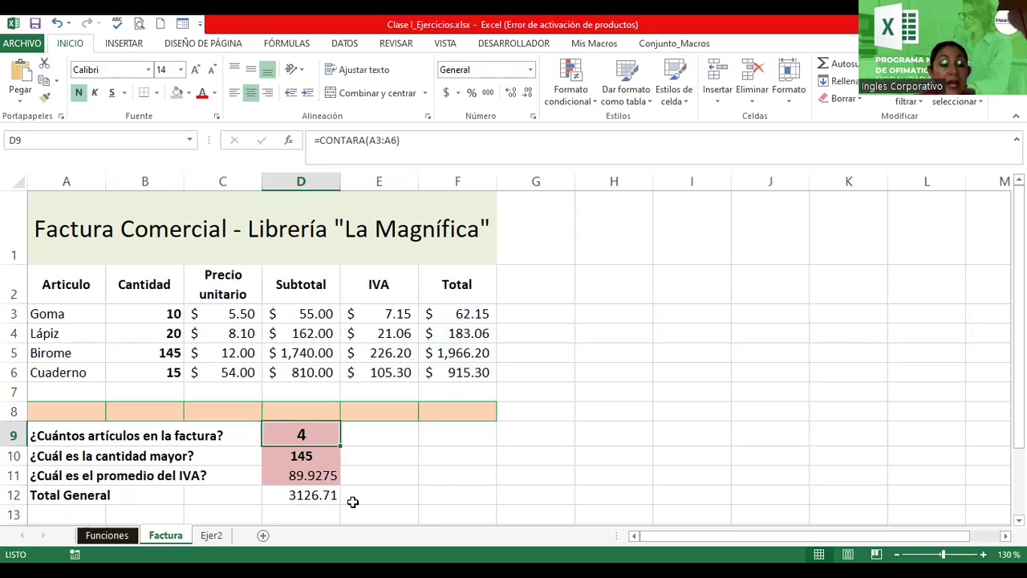
pyautogui.press('F2')
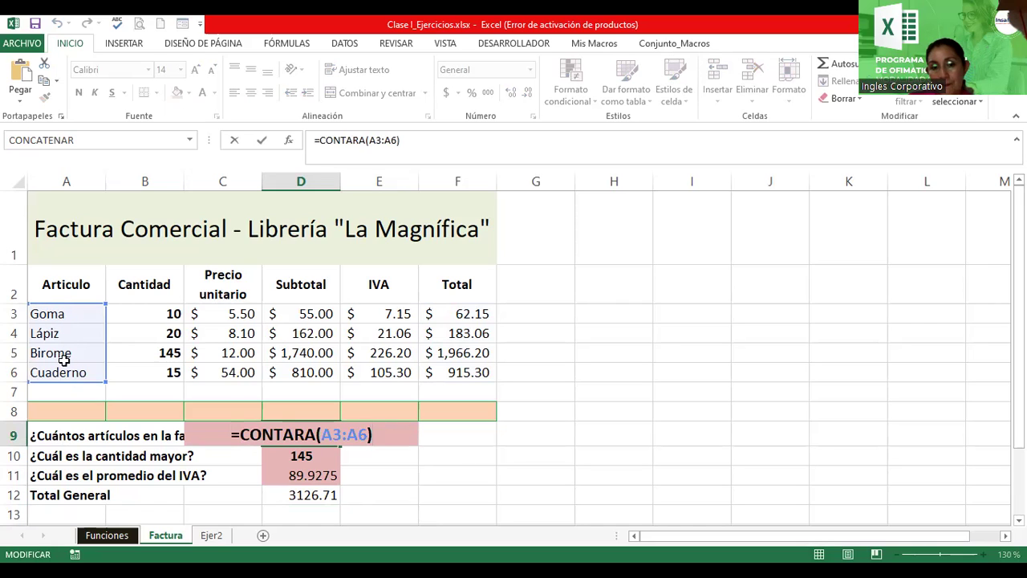
pyautogui.press('Return')
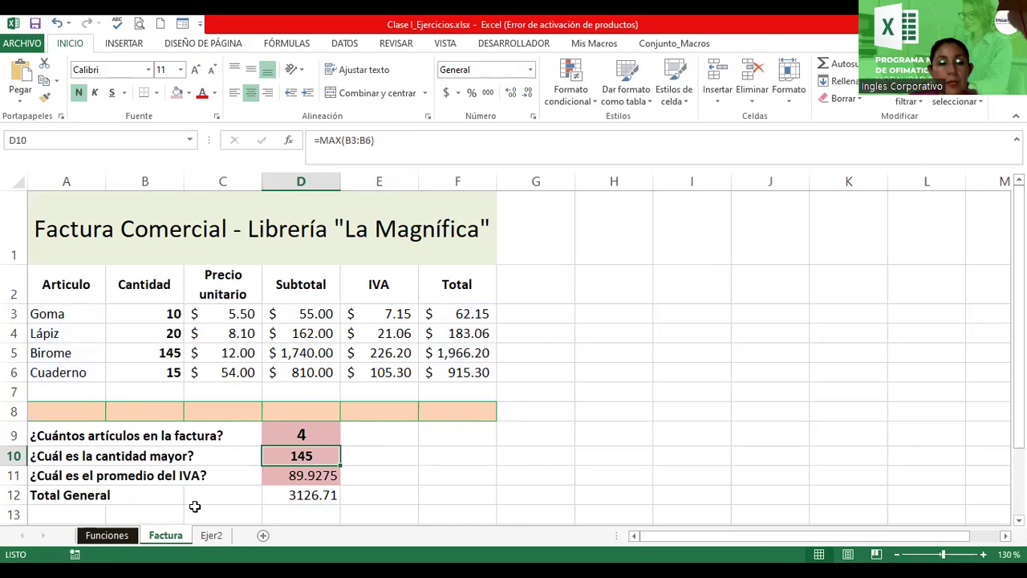
# Count the numeric quantities in E9 with the CONTAR function over B3:B6.
pyautogui.click(395, 433)
pyautogui.moveTo(146, 315); pyautogui.dragTo(142, 374)
pyautogui.click(410, 433)
pyautogui.write('=')
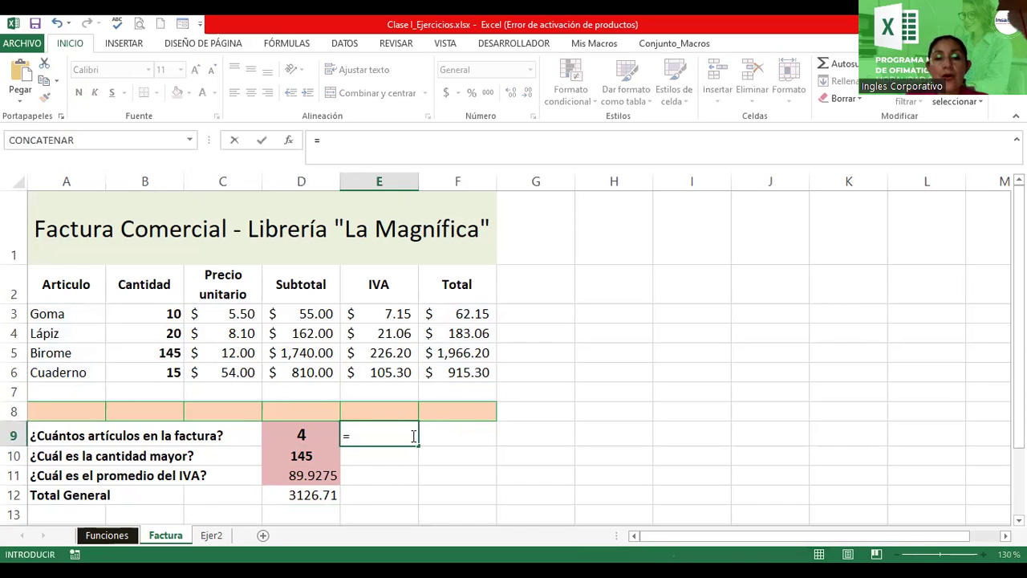
pyautogui.write('contar')
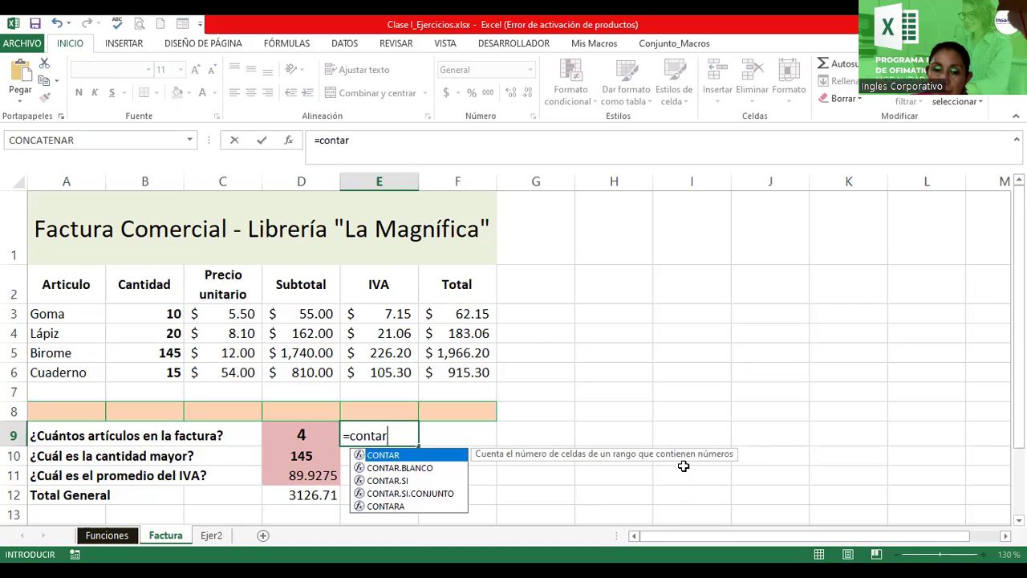
pyautogui.write('(')
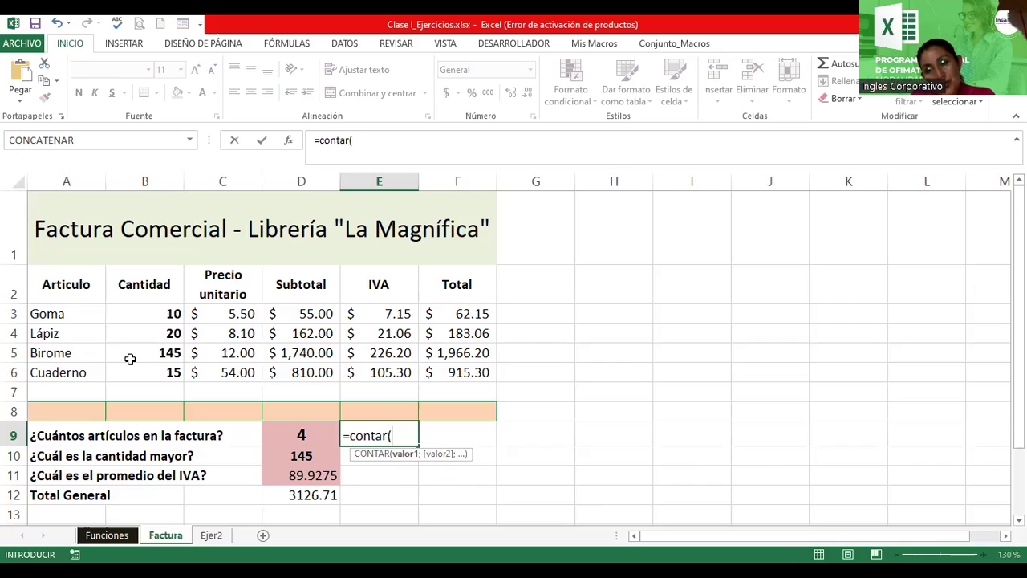
pyautogui.click(142, 315)
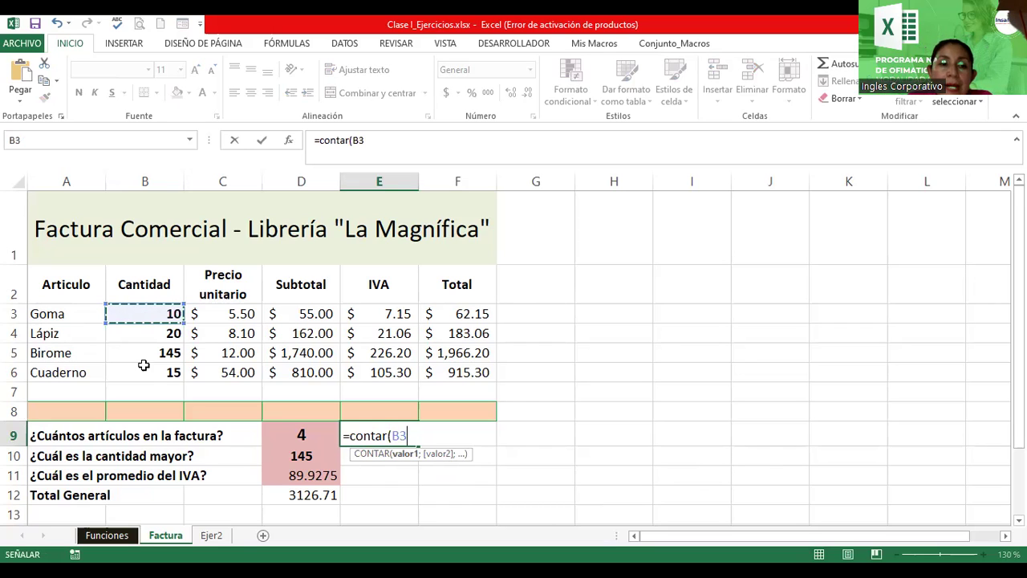
pyautogui.keyDown('shift'); pyautogui.click(143, 369); pyautogui.keyUp('shift')
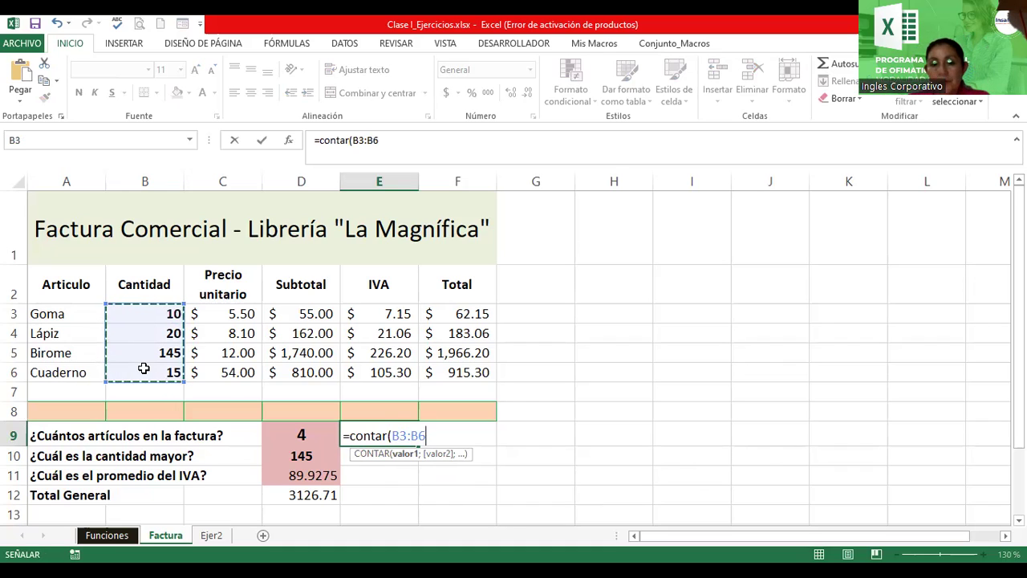
pyautogui.write(')')
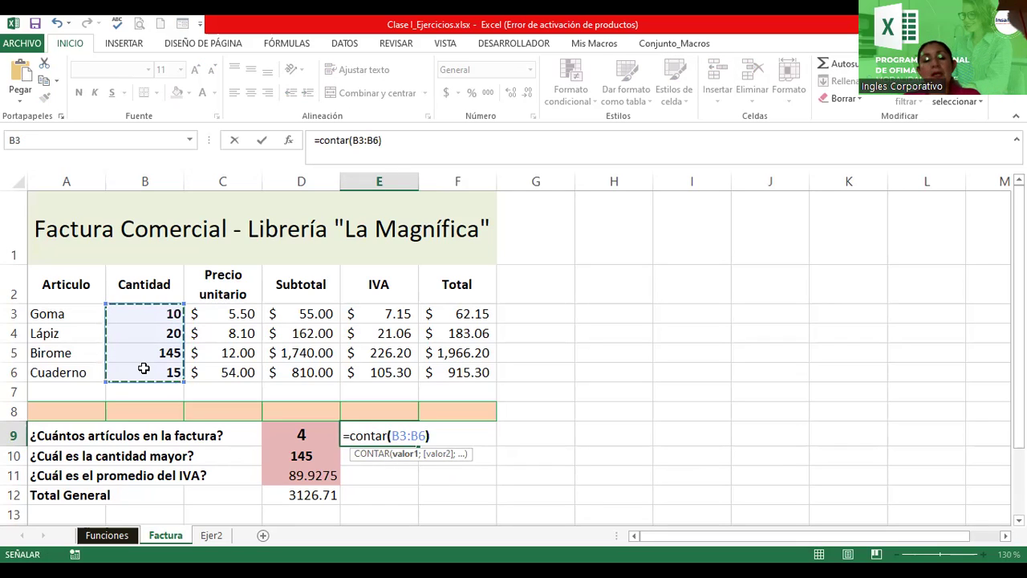
pyautogui.press('Return')
pyautogui.press('Up')
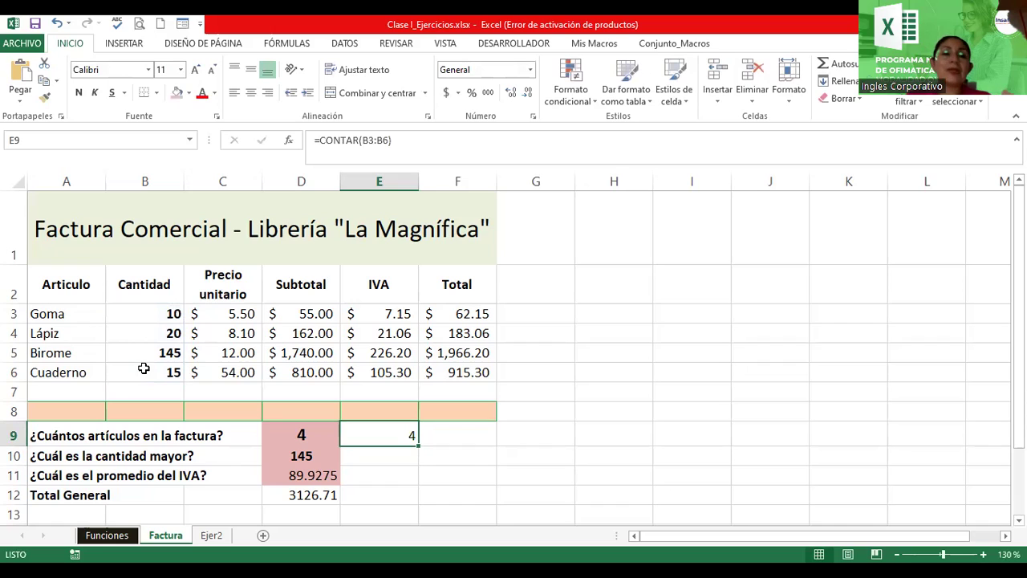
# Compare the quantities in B3:B6 with the CONTAR formula in E9.
pyautogui.moveTo(143, 319); pyautogui.dragTo(151, 383)
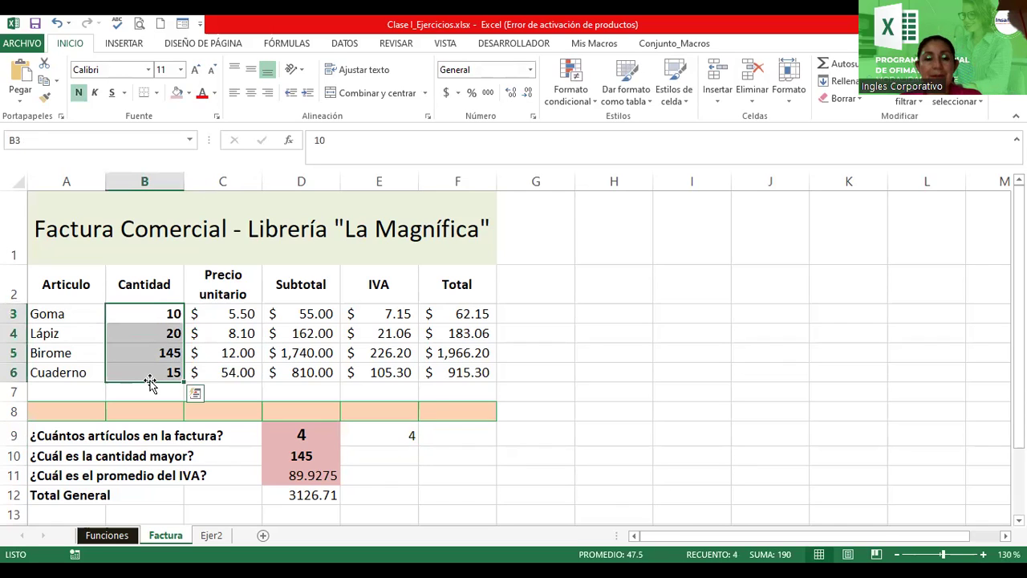
pyautogui.click(369, 438)
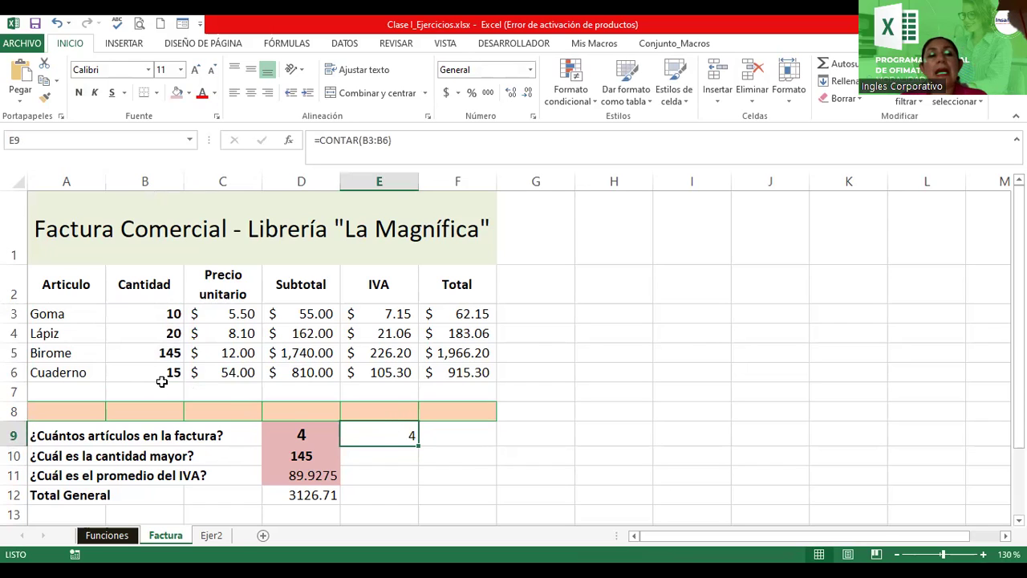
pyautogui.click(147, 333)
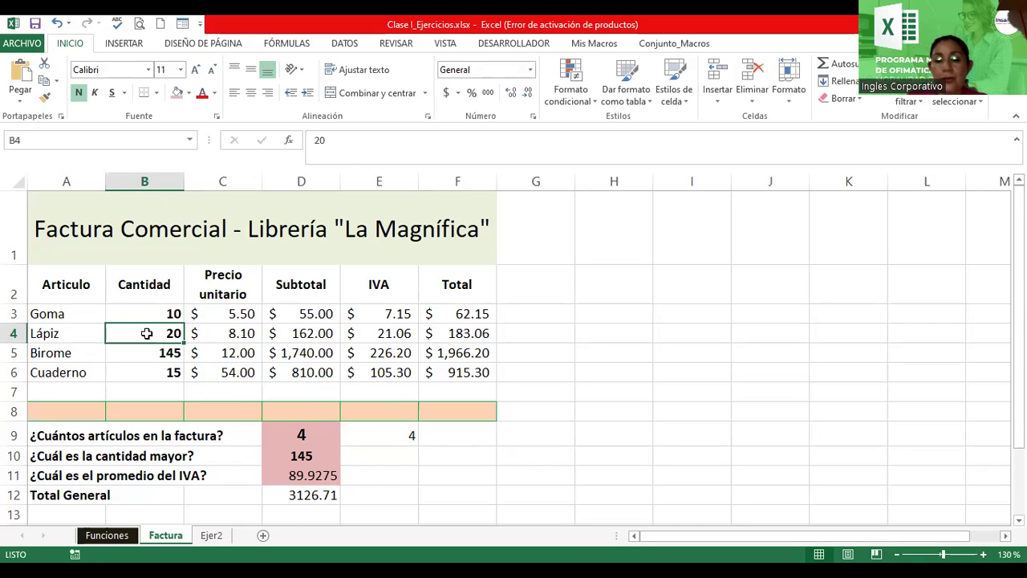
# Set the Lápiz quantity in B4 to 0 and clear that cell to test the CONTAR count.
pyautogui.write('0')
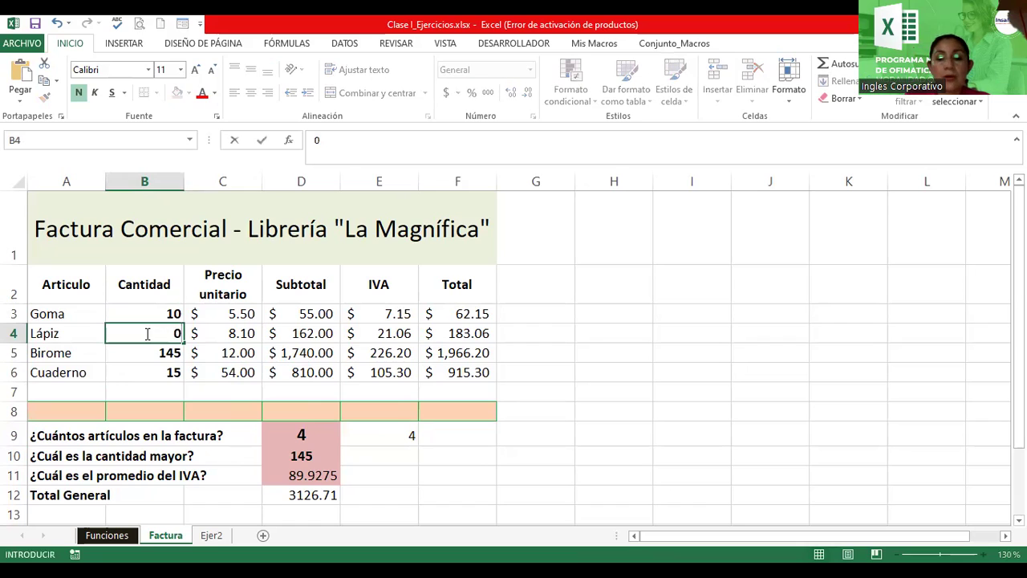
pyautogui.press('Return')
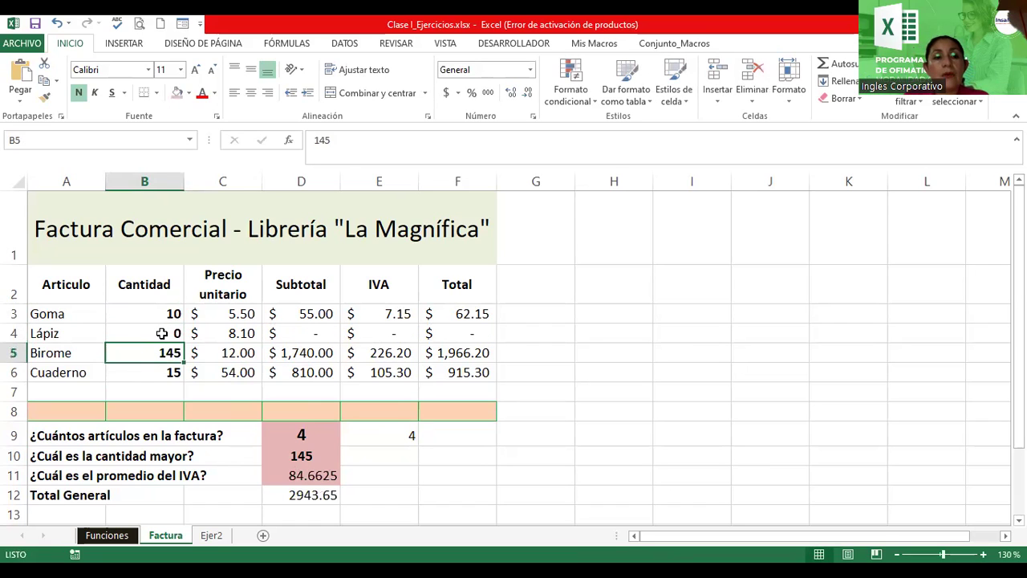
pyautogui.click(161, 333)
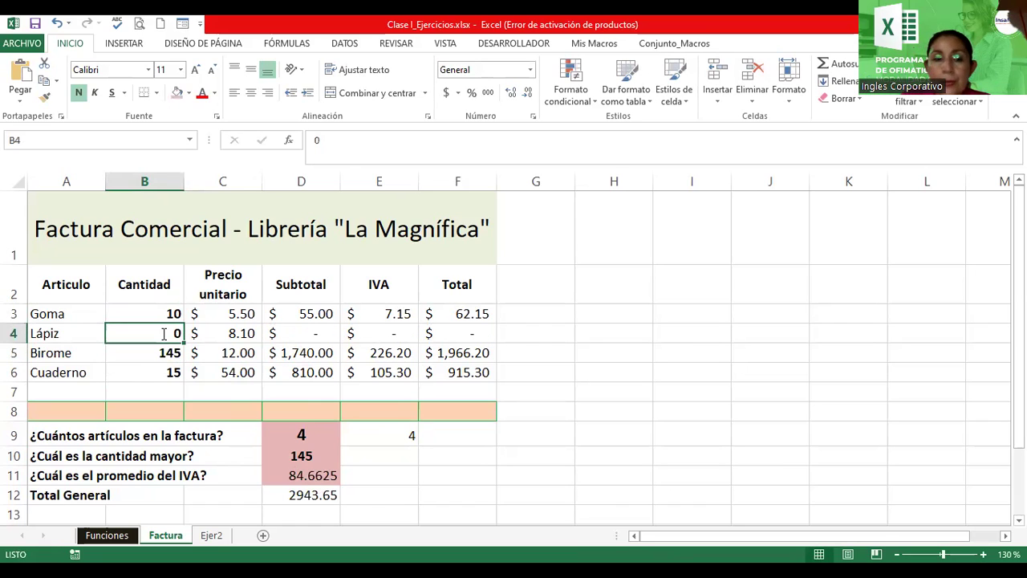
pyautogui.press('BackSpace')
pyautogui.press('Return')
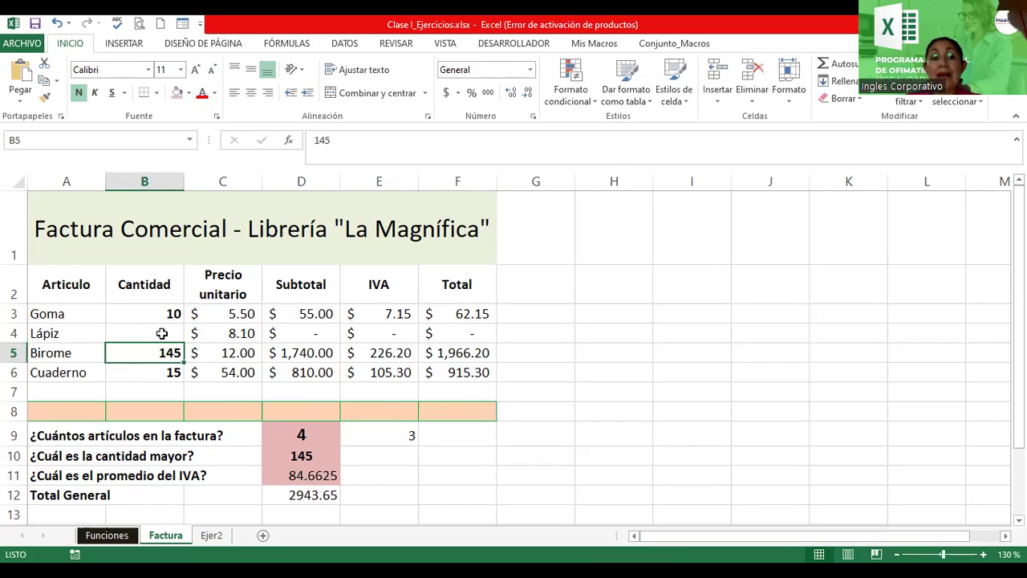
pyautogui.click(160, 331)
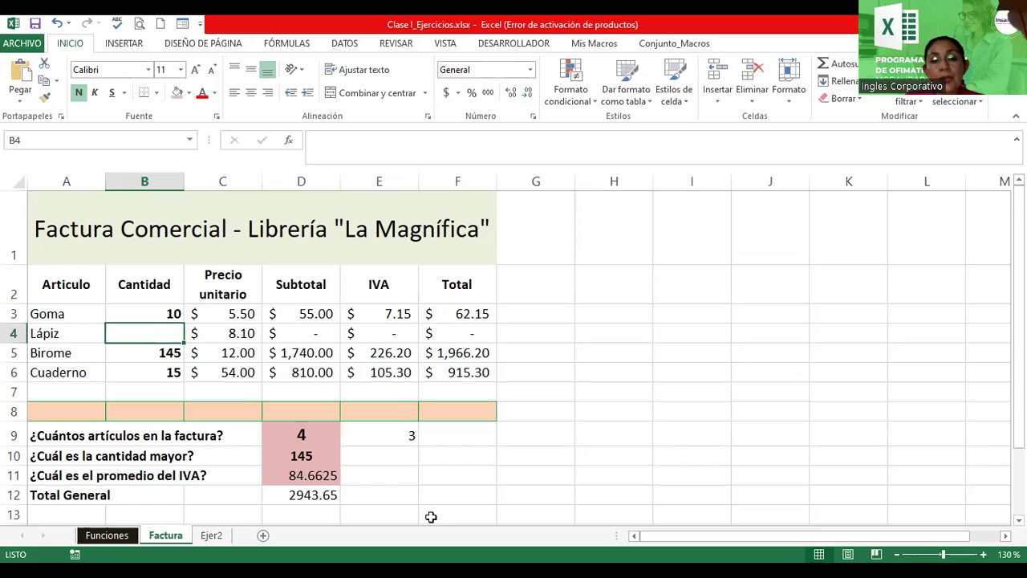
# Compare the CONTAR formula in E9 with the CONTARA formula in D9 and the range it refers to.
pyautogui.click(383, 430)
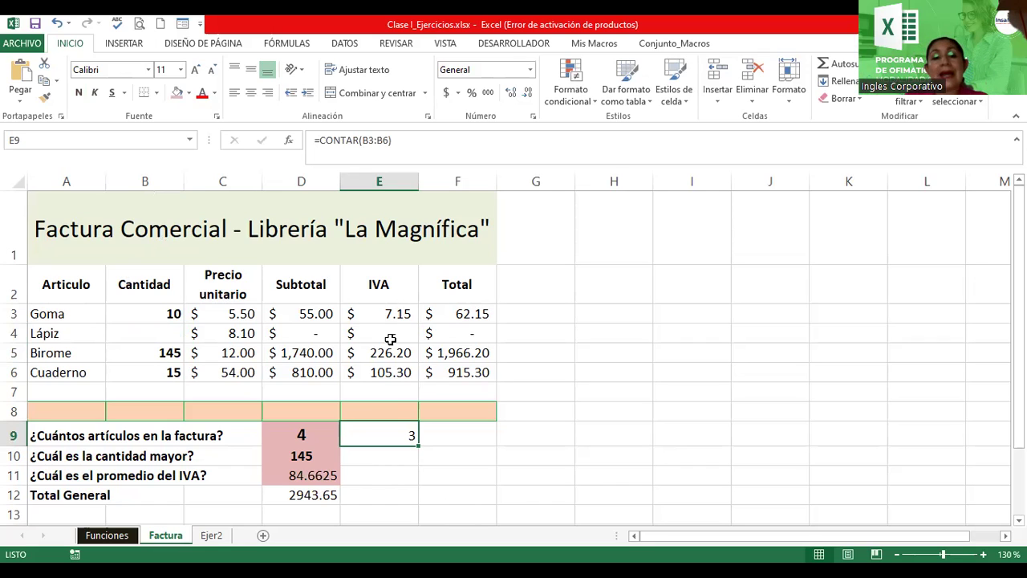
pyautogui.doubleClick(300, 438)
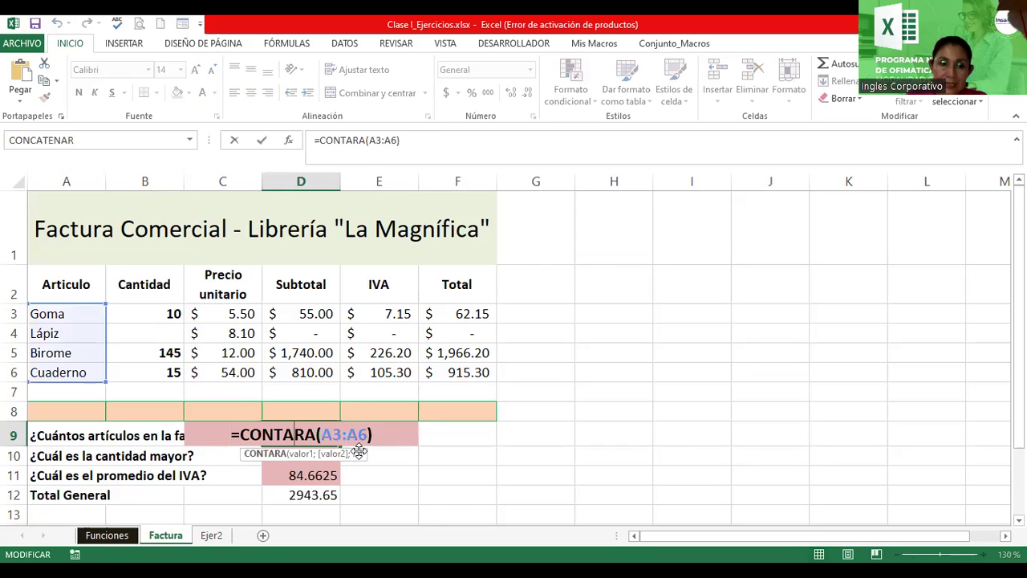
pyautogui.press('Return')
pyautogui.doubleClick(305, 433)
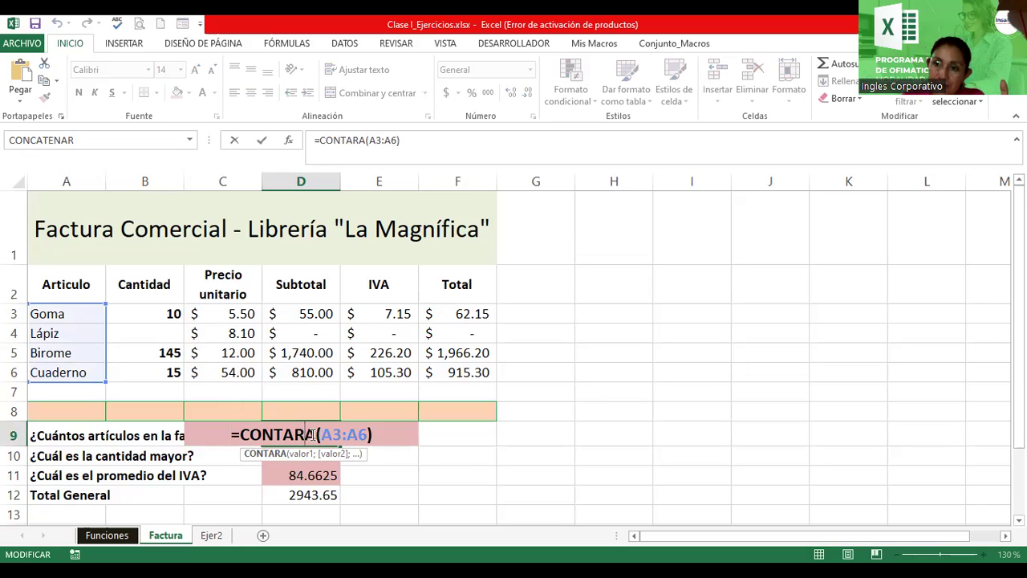
pyautogui.moveTo(318, 434)
pyautogui.mouseDown()
pyautogui.moveTo(243, 437)
pyautogui.moveTo(318, 434)
pyautogui.mouseUp()
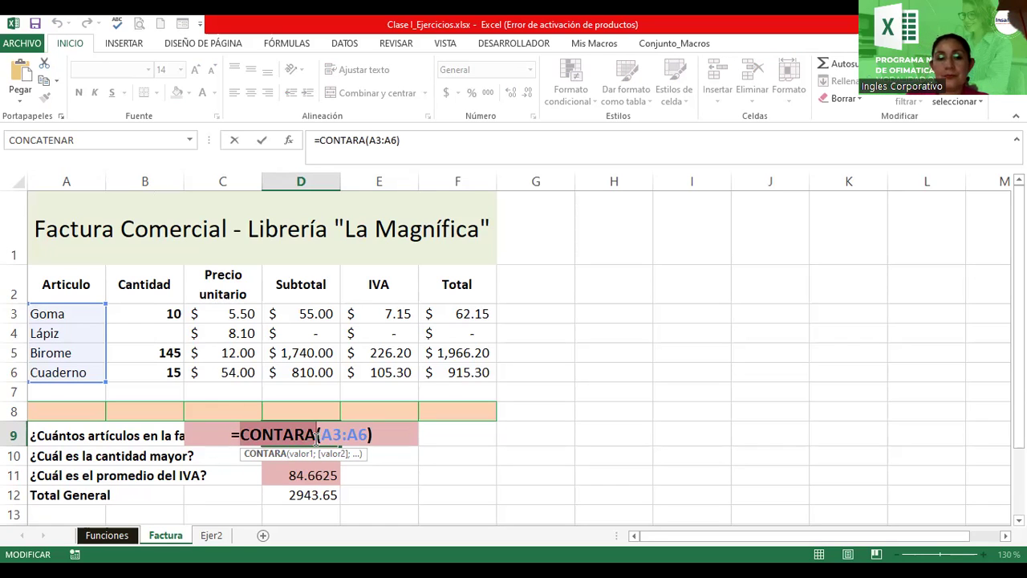
pyautogui.press('Return')
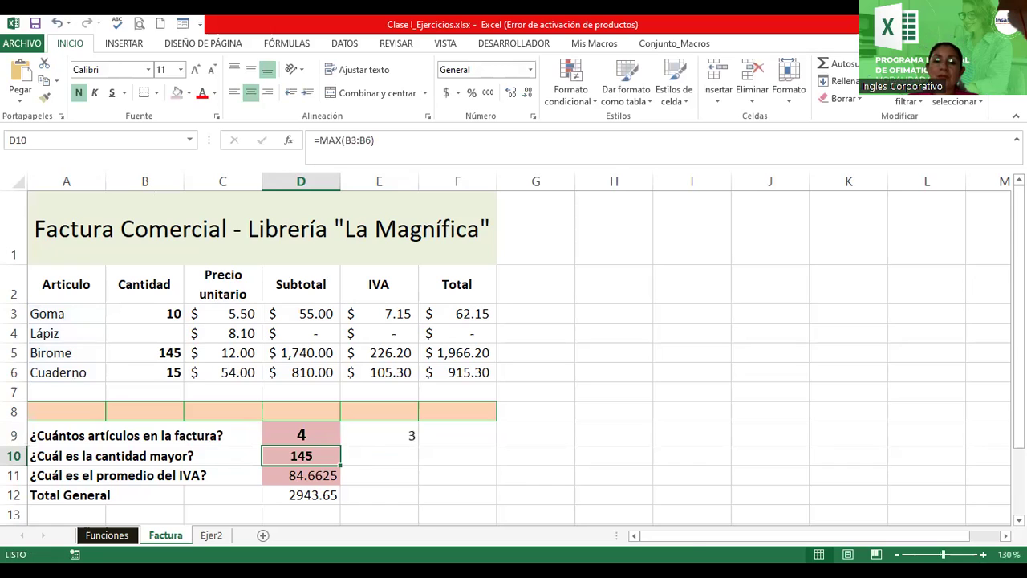
pyautogui.click(603, 488)
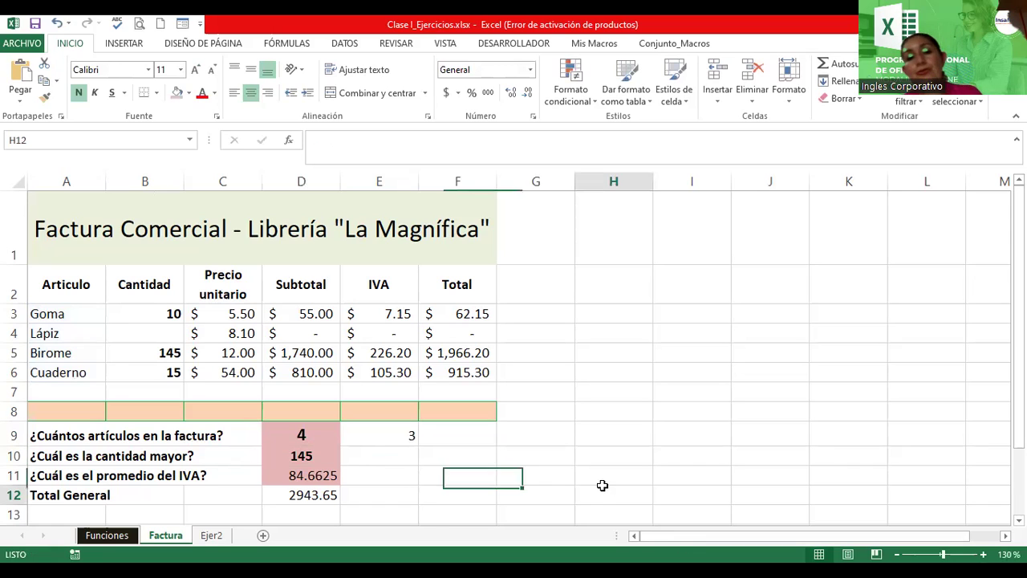
pyautogui.click(213, 535)
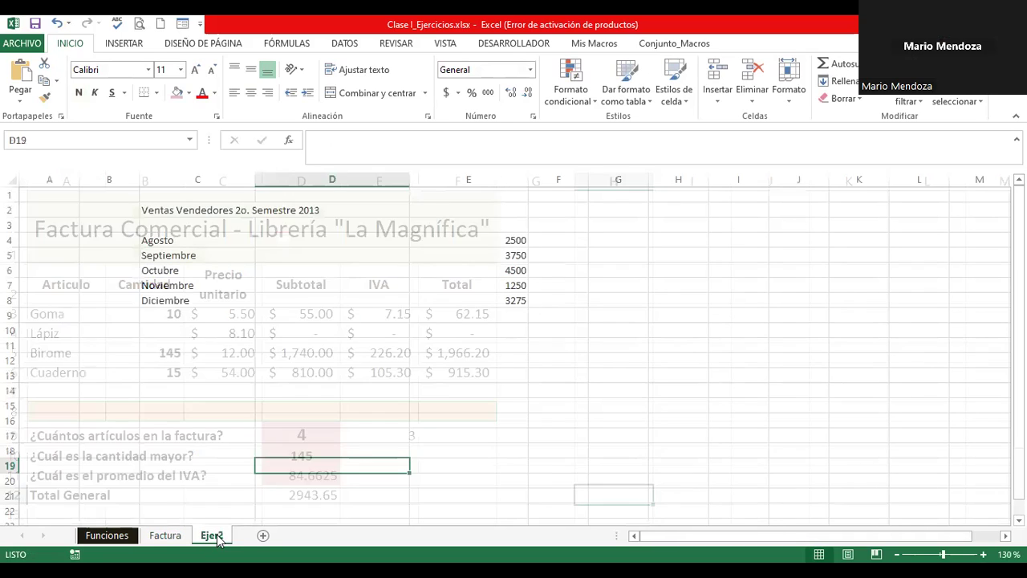
pyautogui.click(168, 536)
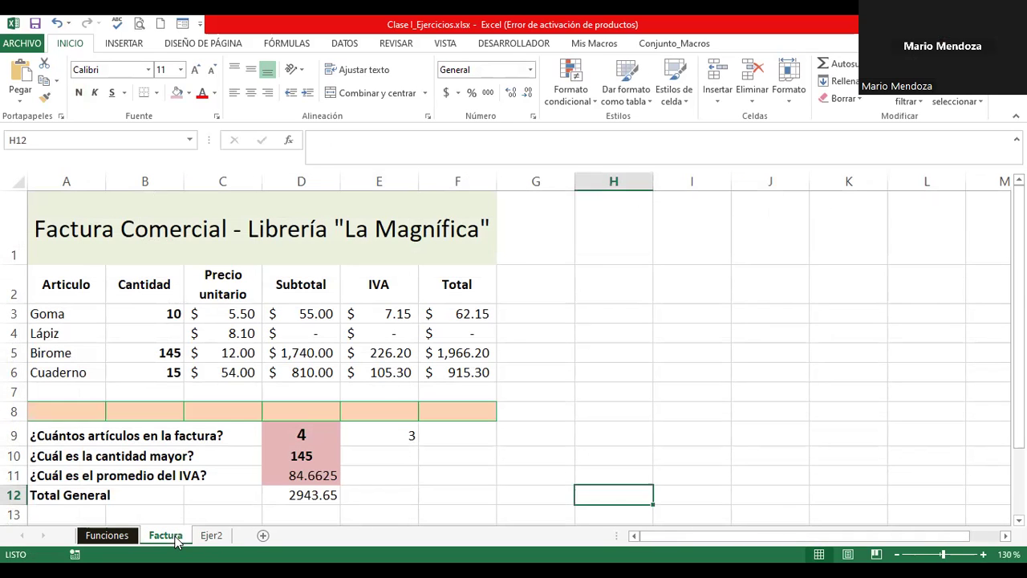
# Check the article names in A3:A6 against the CONTARA formula in D9.
pyautogui.click(284, 435)
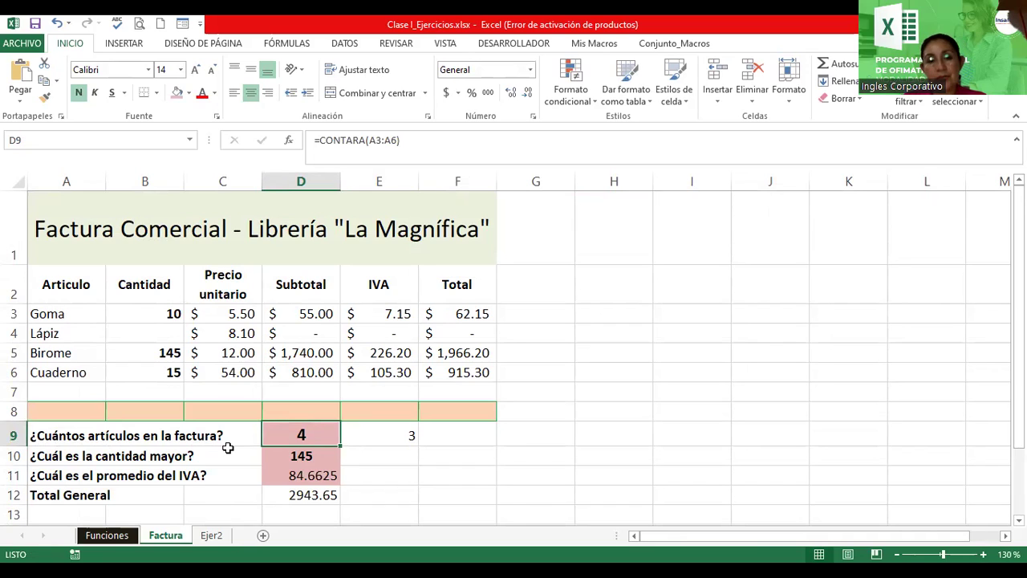
pyautogui.moveTo(91, 313); pyautogui.dragTo(96, 368)
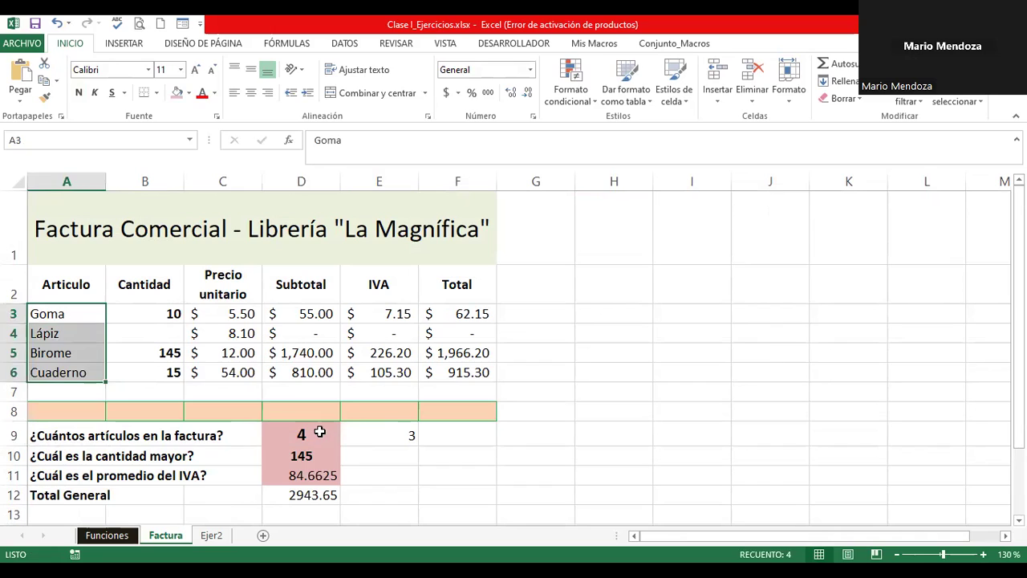
pyautogui.doubleClick(320, 432)
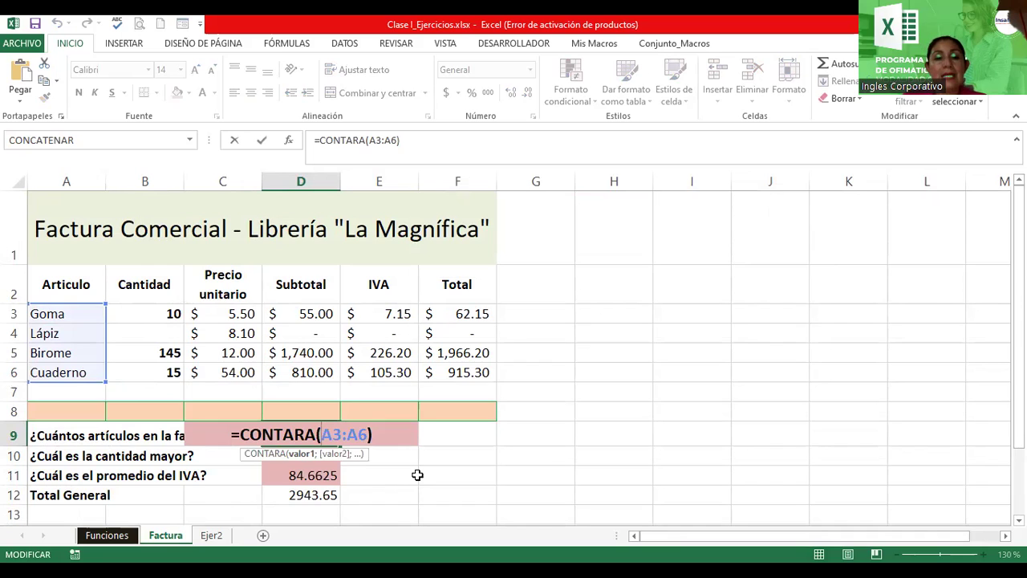
pyautogui.press('Return')
# Apply the CONTAR function to the article names A3:A6 in F9 and review the formula.
pyautogui.click(462, 435)
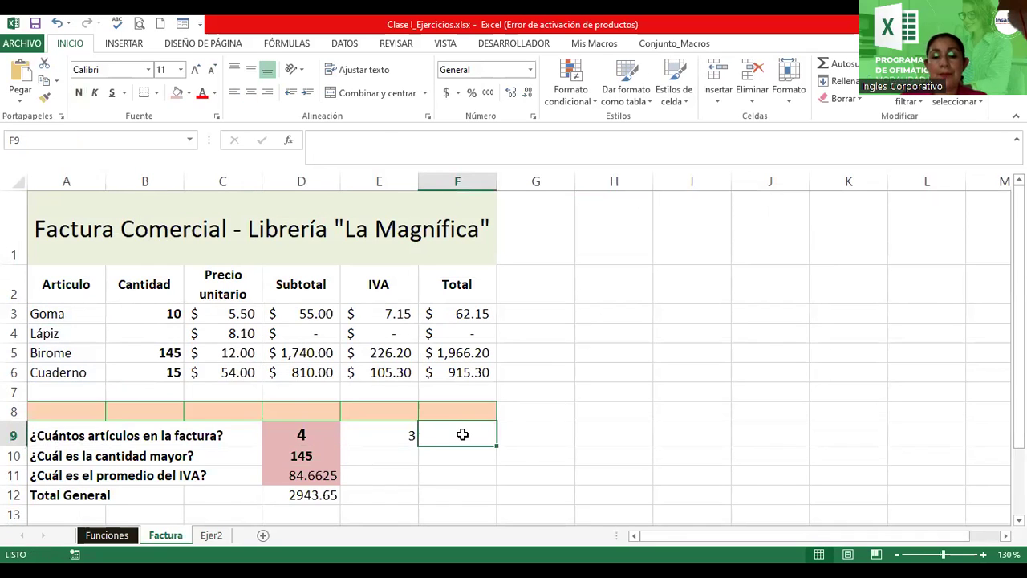
pyautogui.write('=contar(')
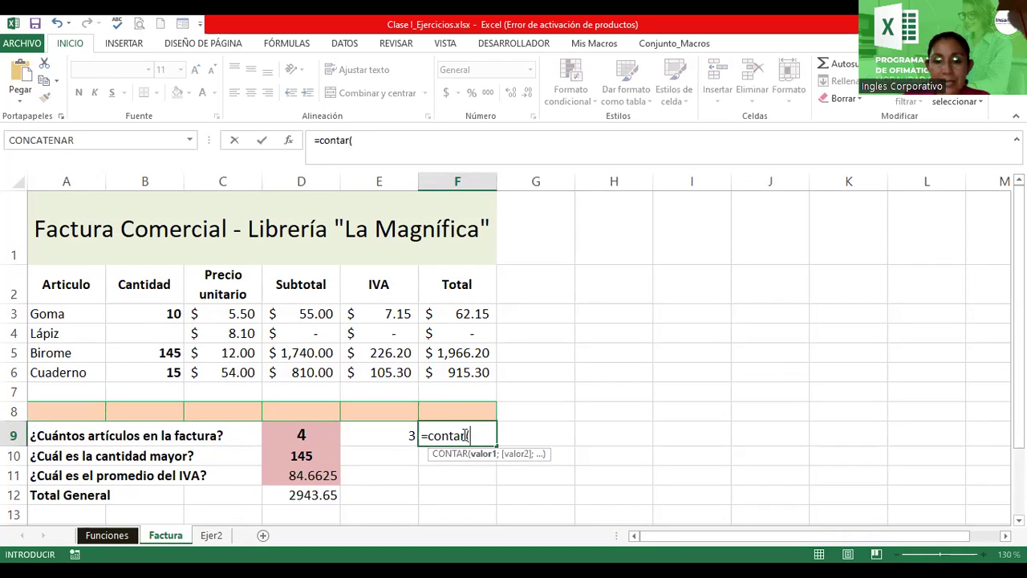
pyautogui.press('BackSpace')
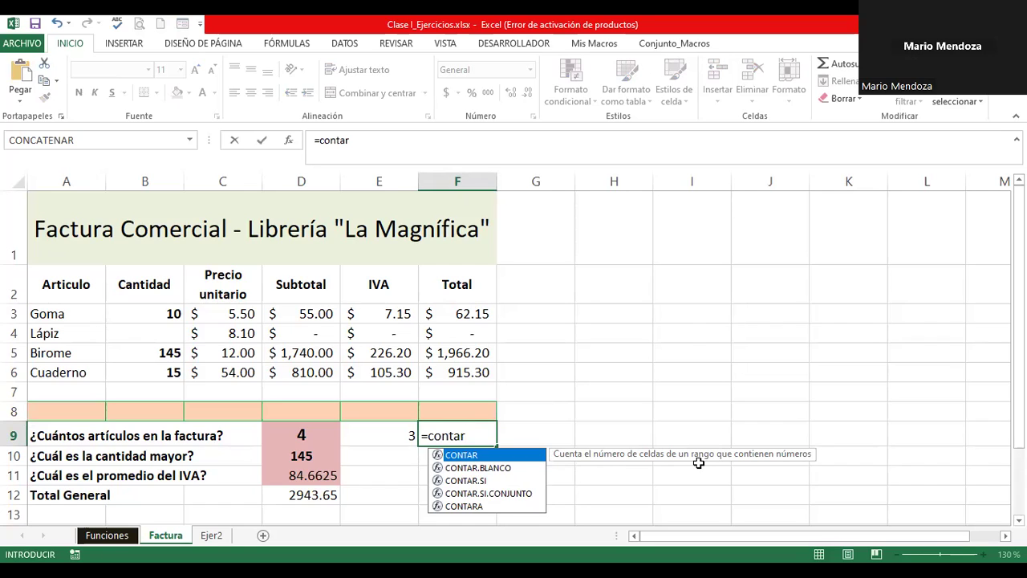
pyautogui.write('(')
pyautogui.moveTo(55, 313); pyautogui.dragTo(57, 365)
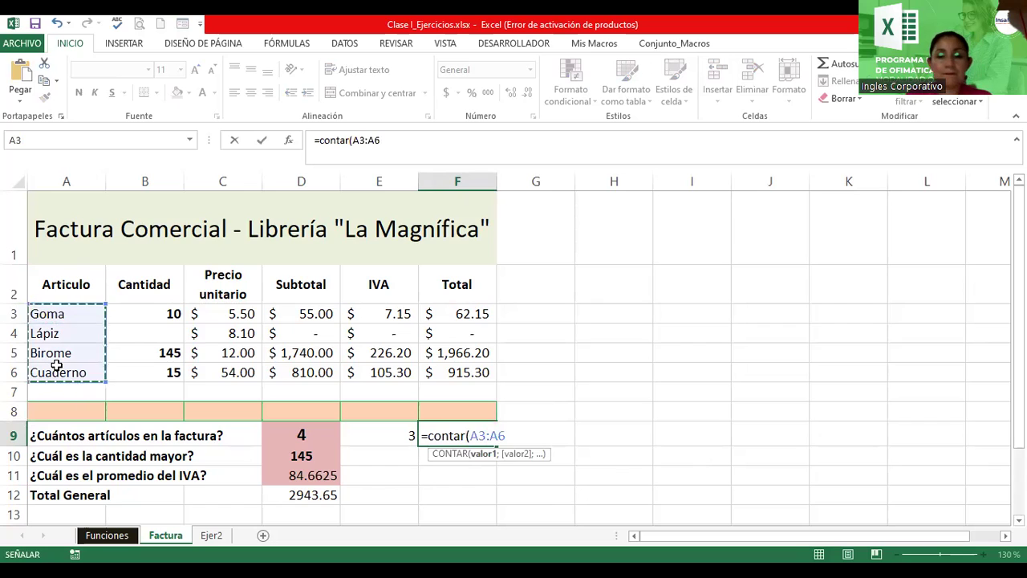
pyautogui.write(')')
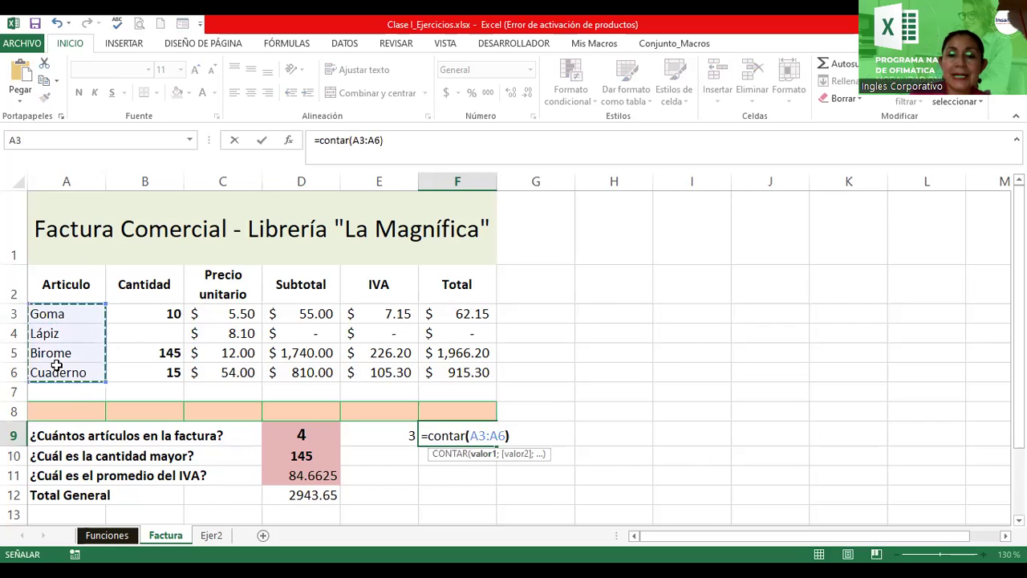
pyautogui.press('Return')
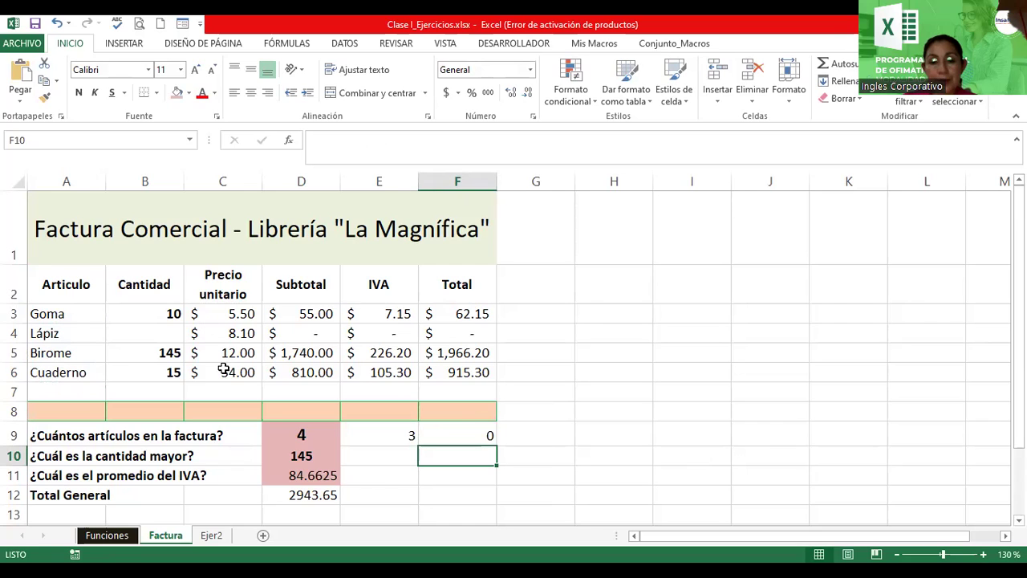
pyautogui.doubleClick(468, 435)
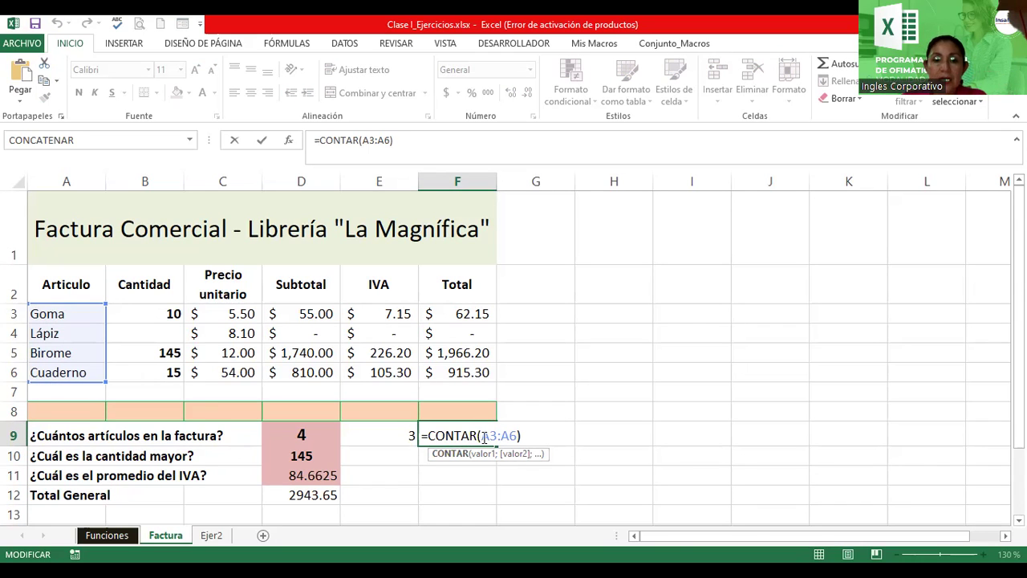
pyautogui.press('Return')
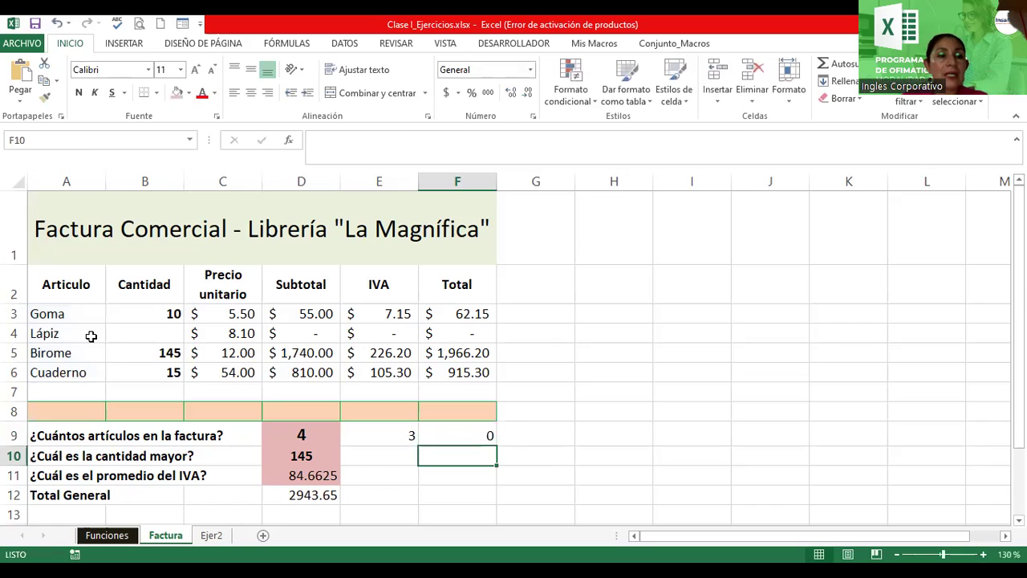
# Replace the article names in A3:A6 with the numbers 2, 3, 1 and 5.
pyautogui.click(79, 315)
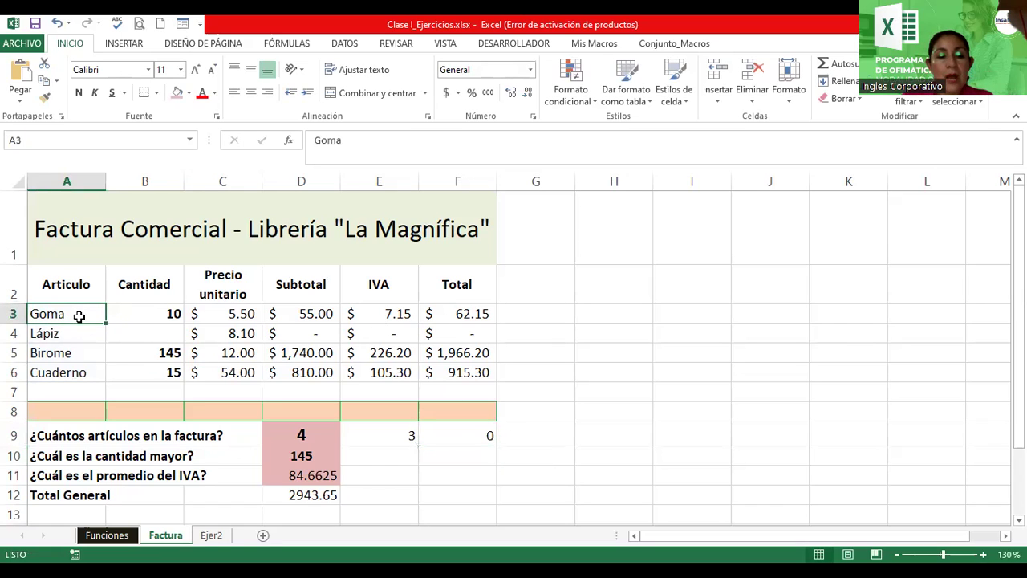
pyautogui.write('2')
pyautogui.press('Return')
pyautogui.write('3')
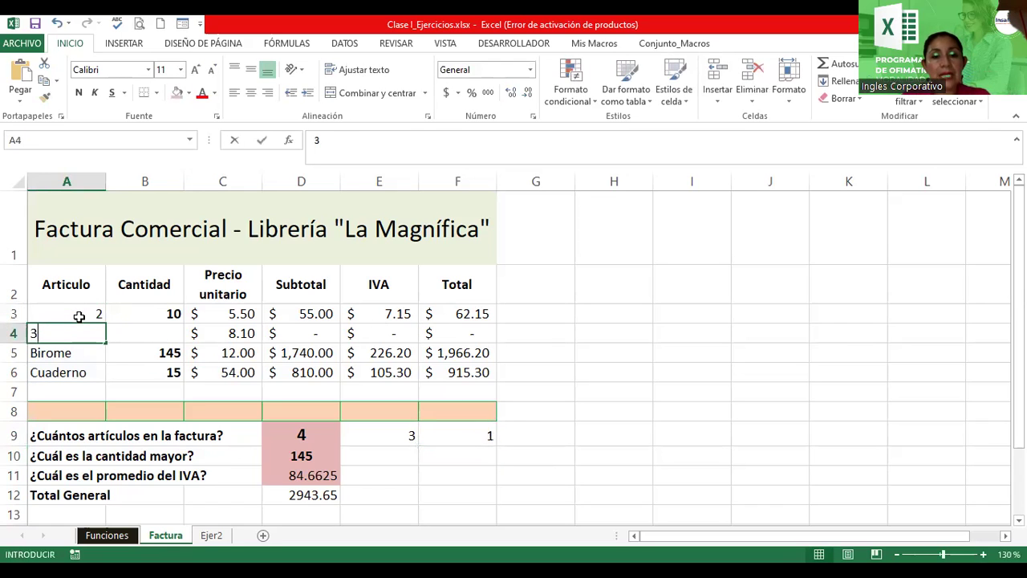
pyautogui.press('Return')
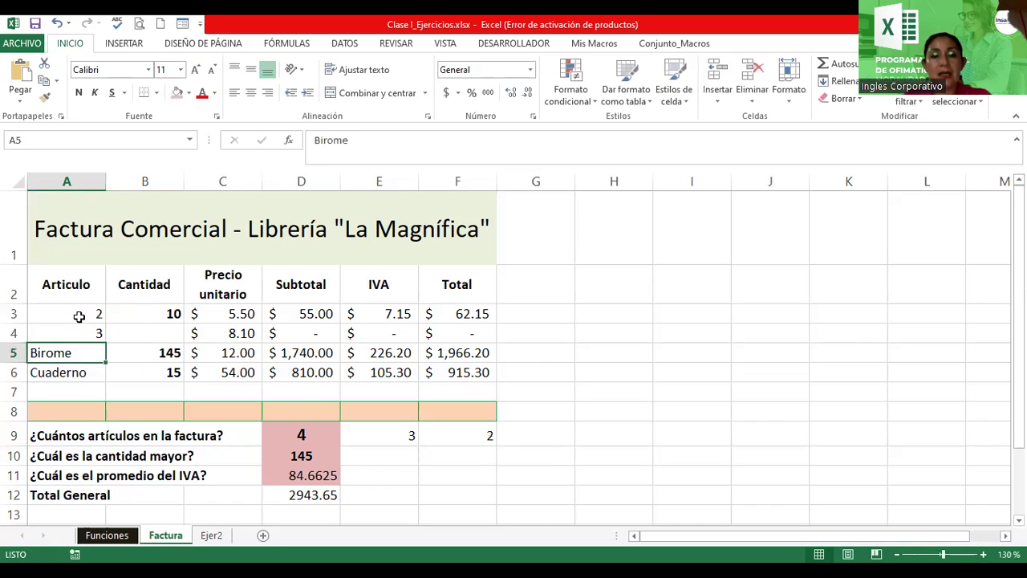
pyautogui.write('1')
pyautogui.press('Return')
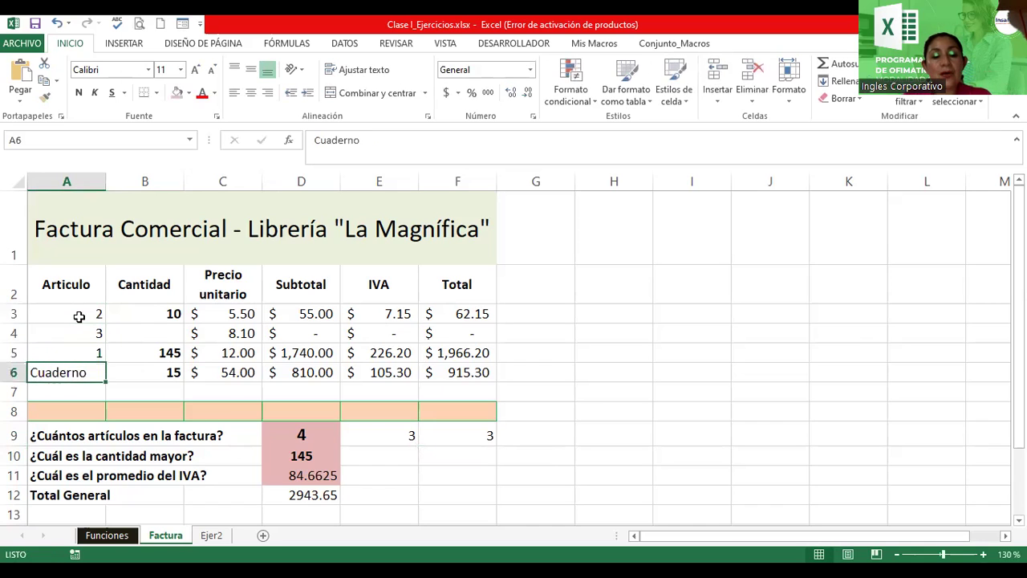
pyautogui.write('5')
pyautogui.press('Return')
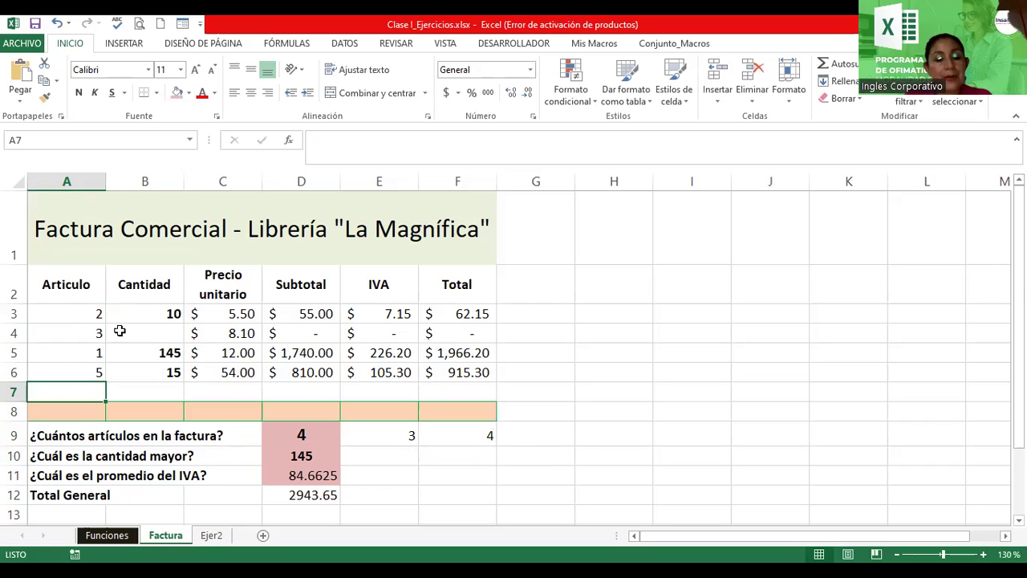
# Undo the four numeric entries in the article column.
pyautogui.hotkey('ctrl', 'z')
pyautogui.hotkey('ctrl', 'z')
pyautogui.hotkey('ctrl', 'z')
pyautogui.hotkey('ctrl', 'z')
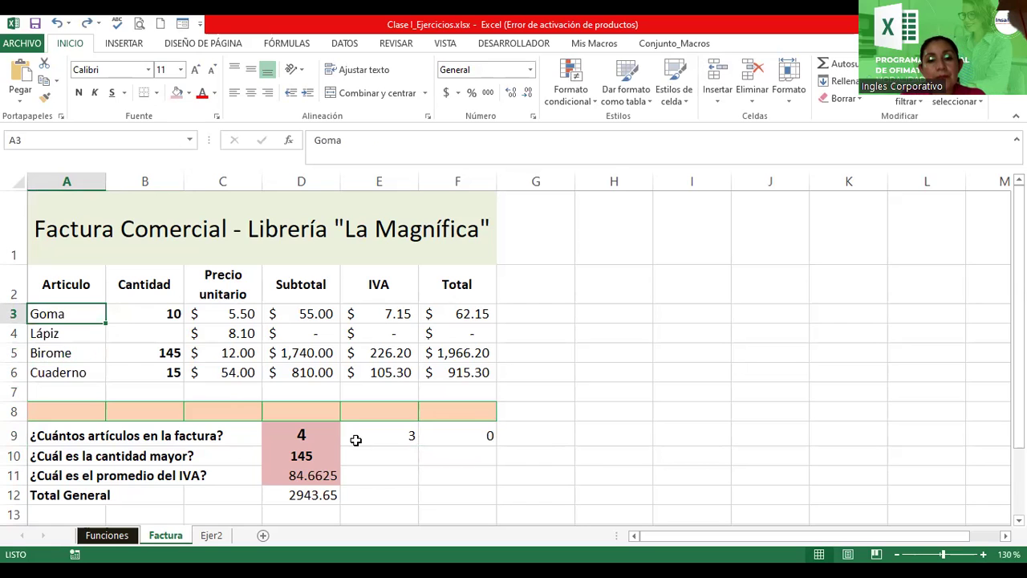
pyautogui.click(563, 435)
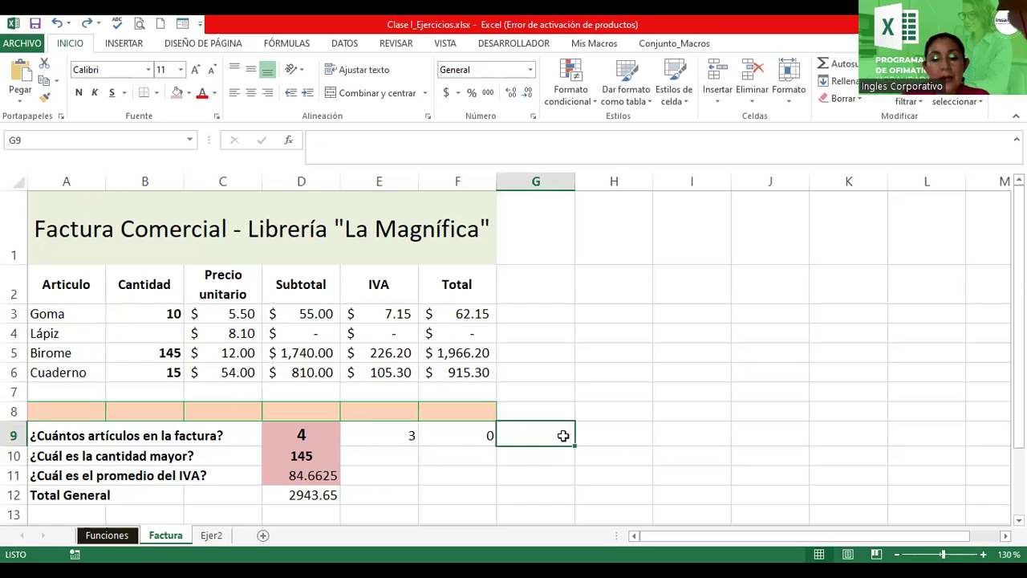
pyautogui.write('contara(')
pyautogui.press('BackSpace')
pyautogui.press('BackSpace')
pyautogui.press('BackSpace')
pyautogui.press('BackSpace')
pyautogui.press('BackSpace')
pyautogui.press('BackSpace')
pyautogui.press('BackSpace')
pyautogui.press('BackSpace')
# Look up the description of the CONTARA function while starting a formula in G9, leaving the cell empty.
pyautogui.write('=')
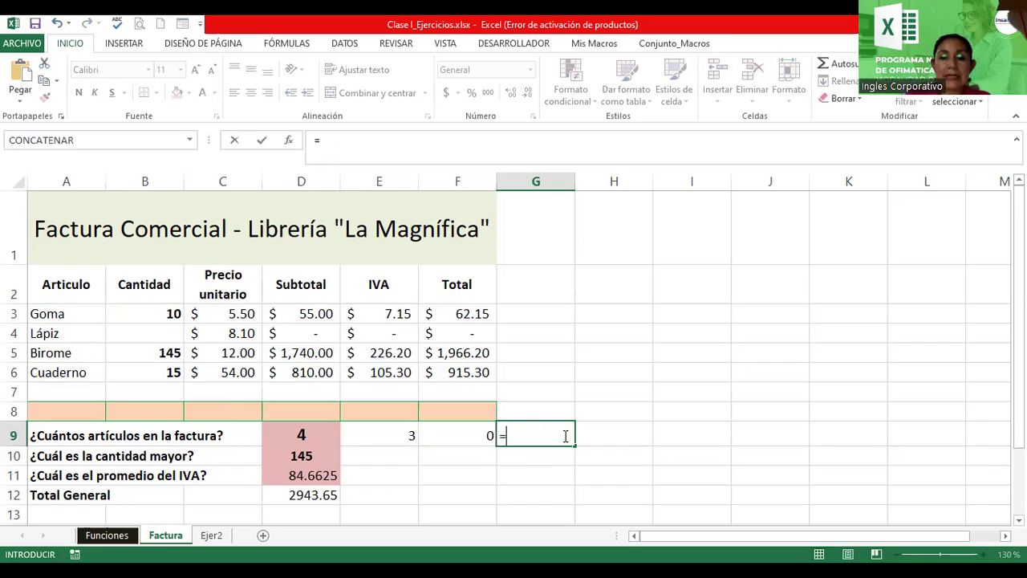
pyautogui.write('contar')
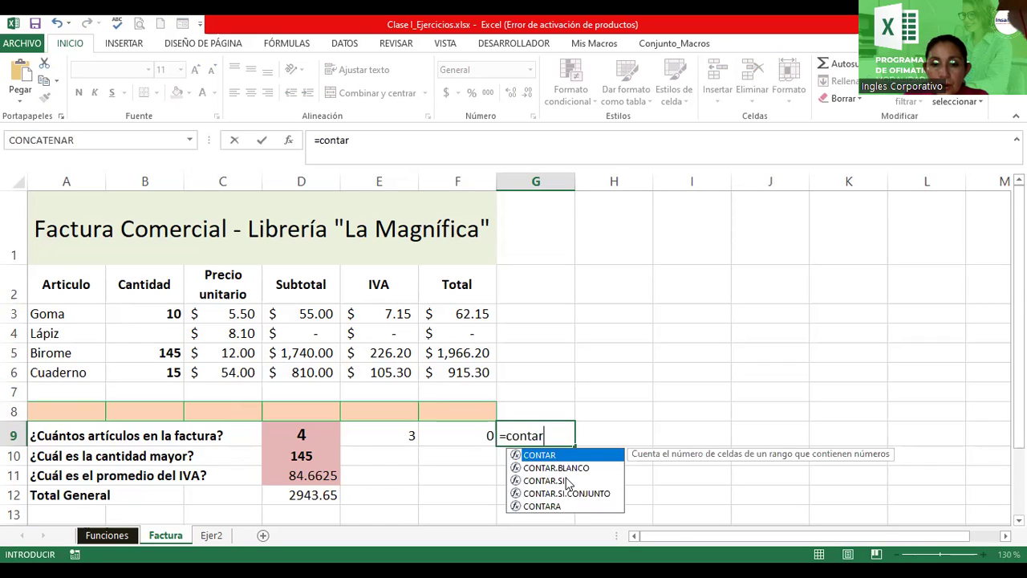
pyautogui.click(544, 506)
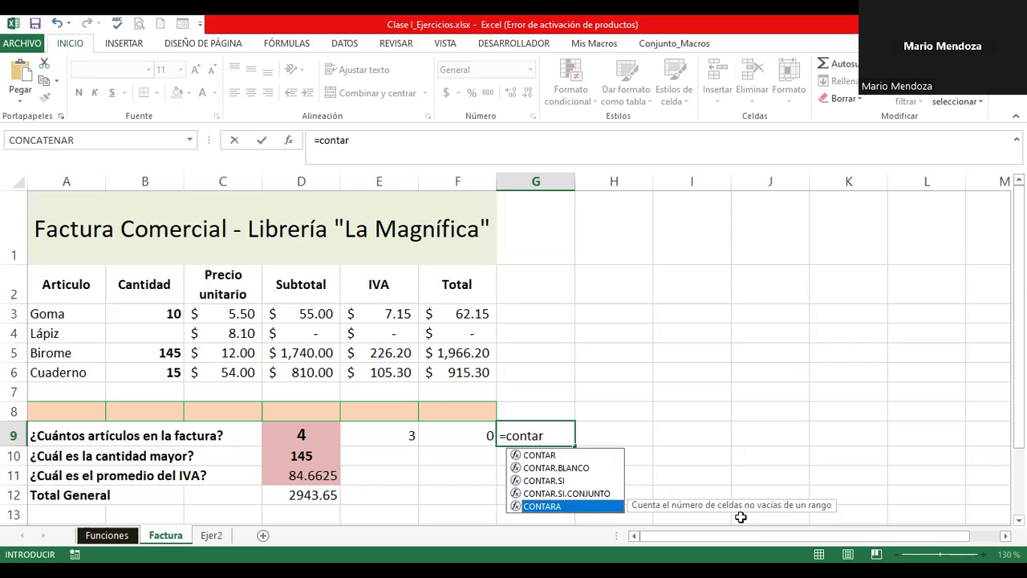
pyautogui.press('Escape')
pyautogui.press('Escape')
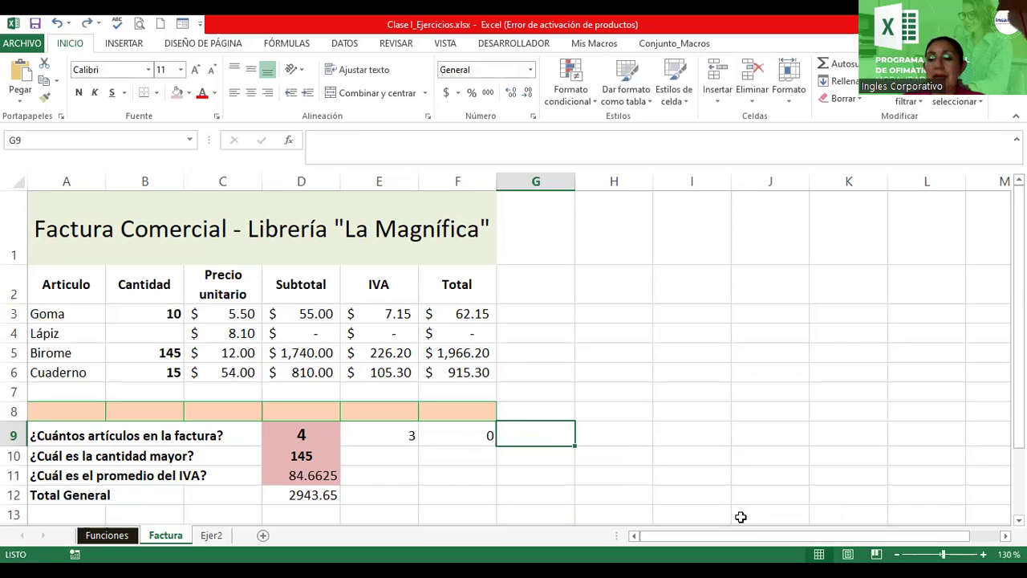